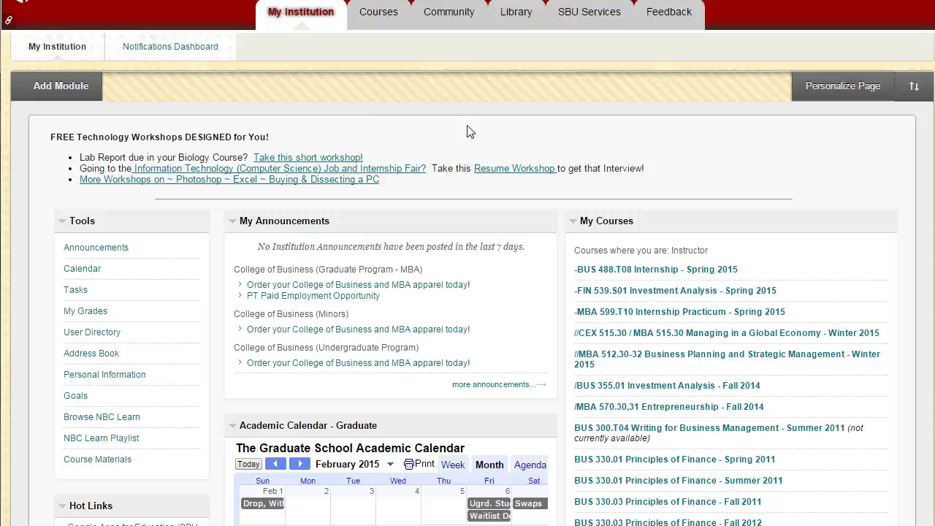
- Look at the Personal Information options, including Edit Personal Information, and return to the My Institution home page
click(479, 119)
click(85, 383)
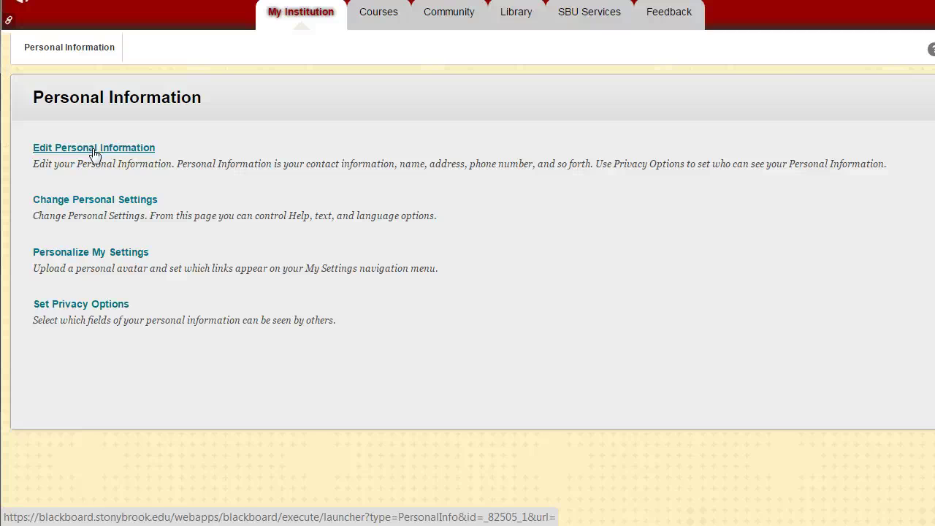
click(95, 152)
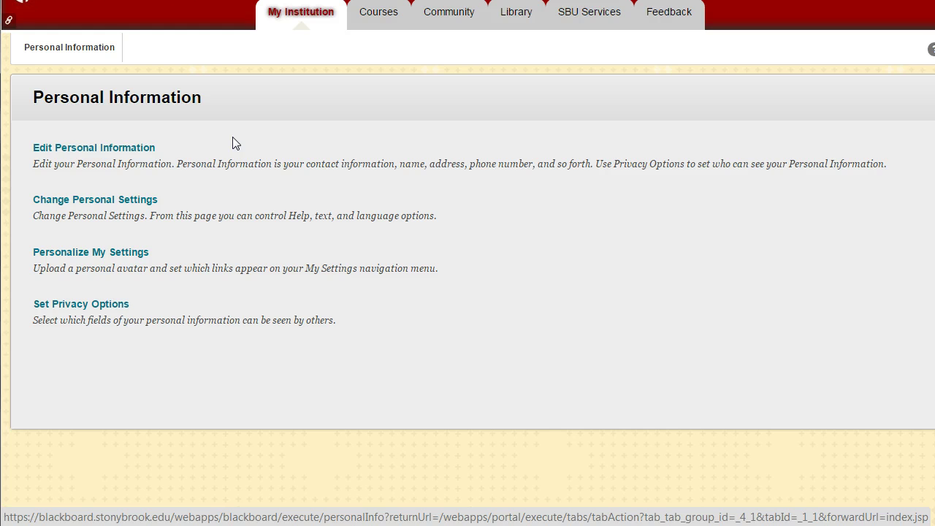
click(274, 22)
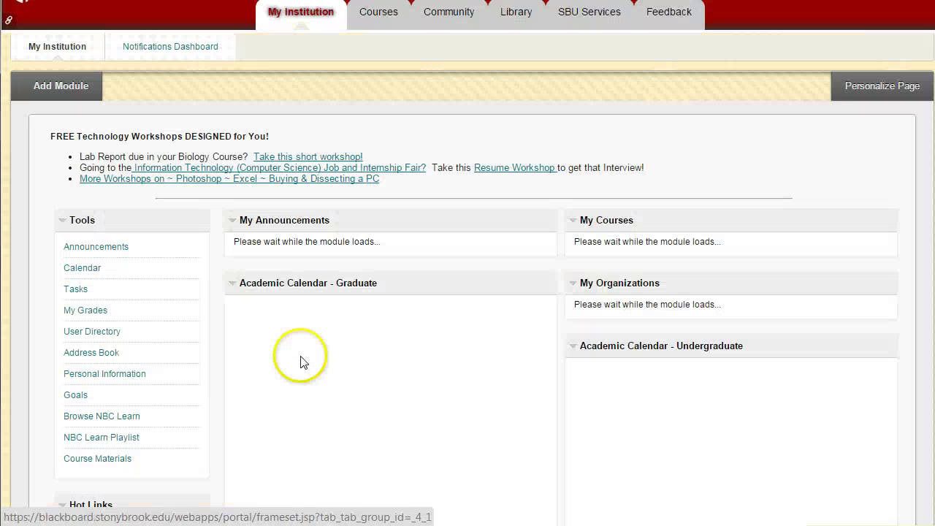
- Look through the My Institution home page modules, from announcements and the academic calendar down to Copyright / Fair Use / Teach Act
scroll(133, 309, down, 1)
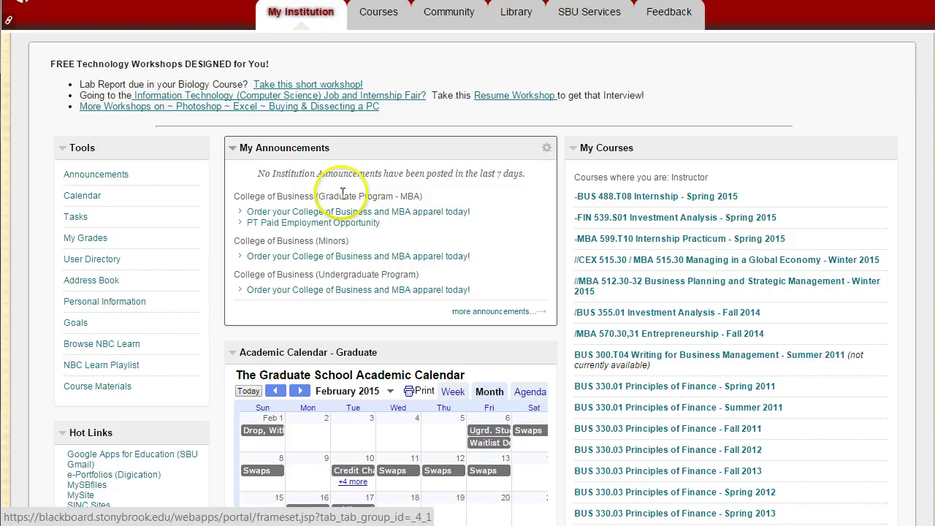
scroll(336, 192, down, 1)
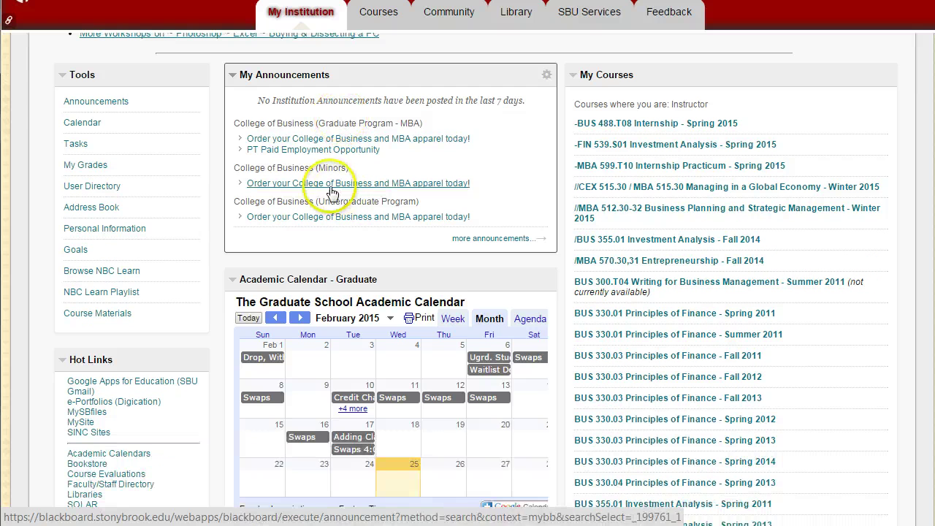
scroll(340, 193, down, 2)
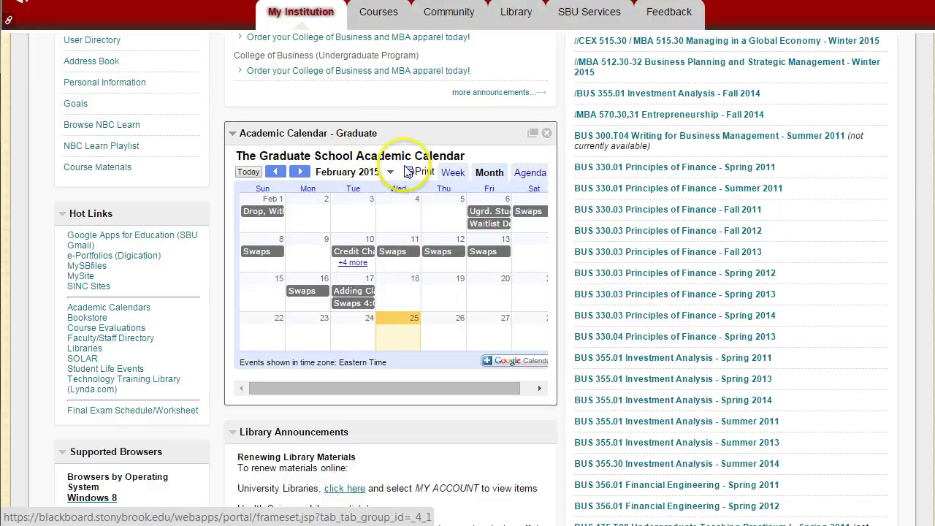
scroll(319, 135, up, 1)
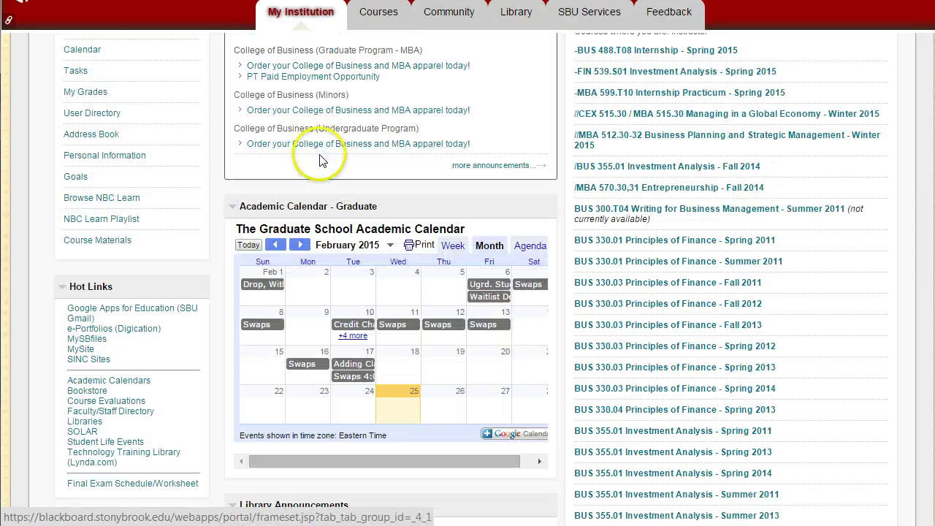
scroll(327, 163, down, 2)
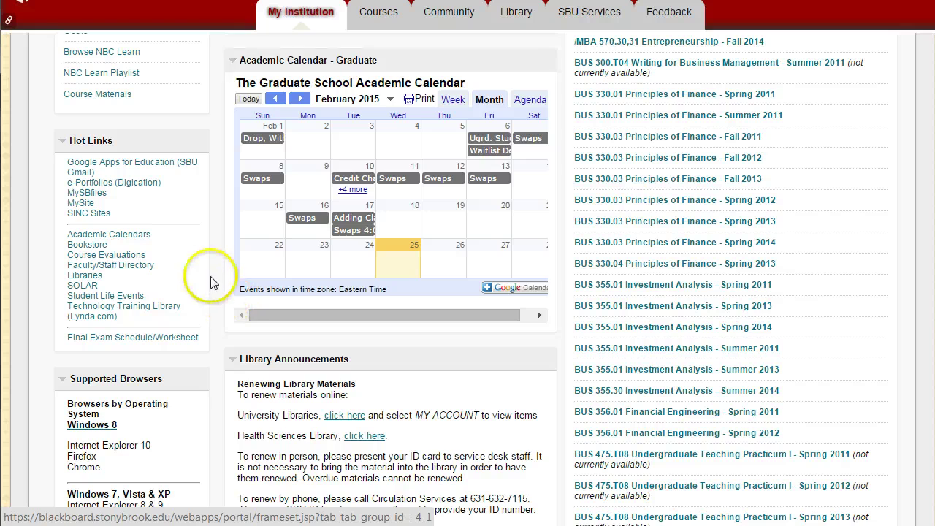
scroll(292, 270, down, 2)
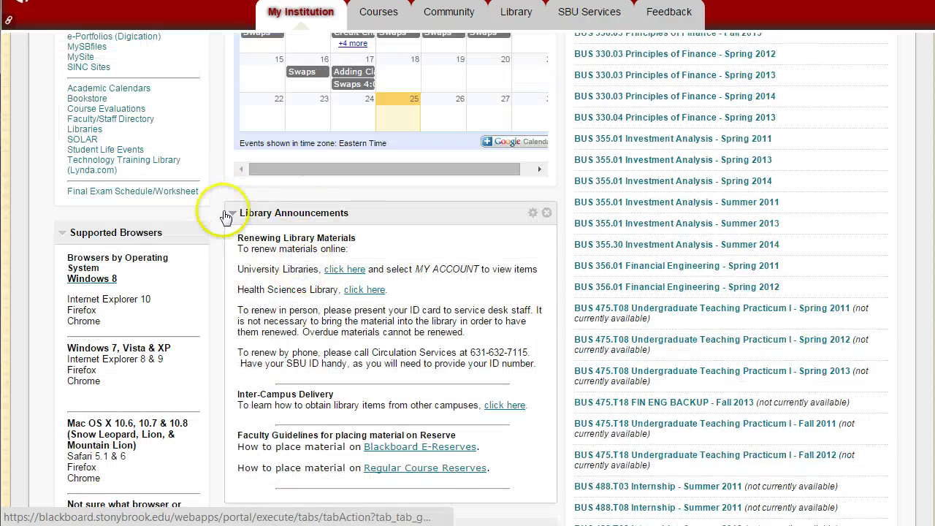
scroll(303, 256, down, 1)
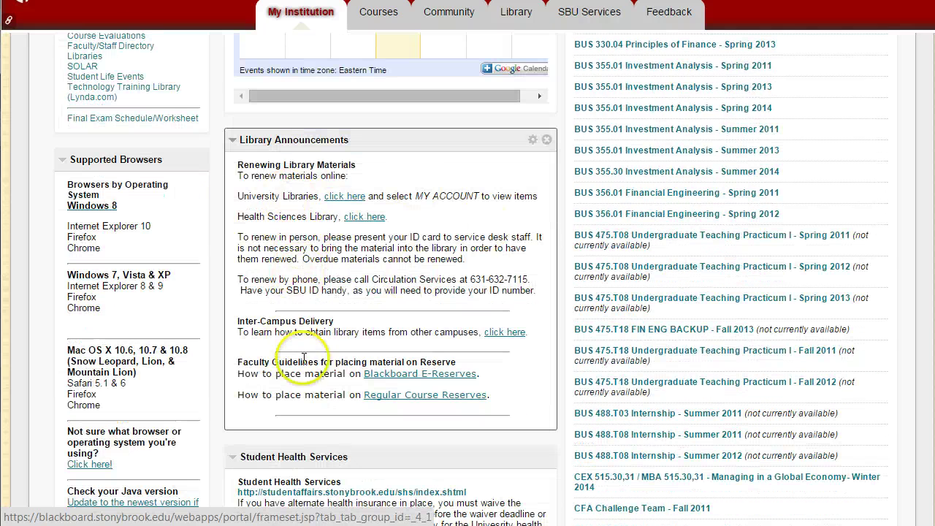
scroll(292, 307, down, 2)
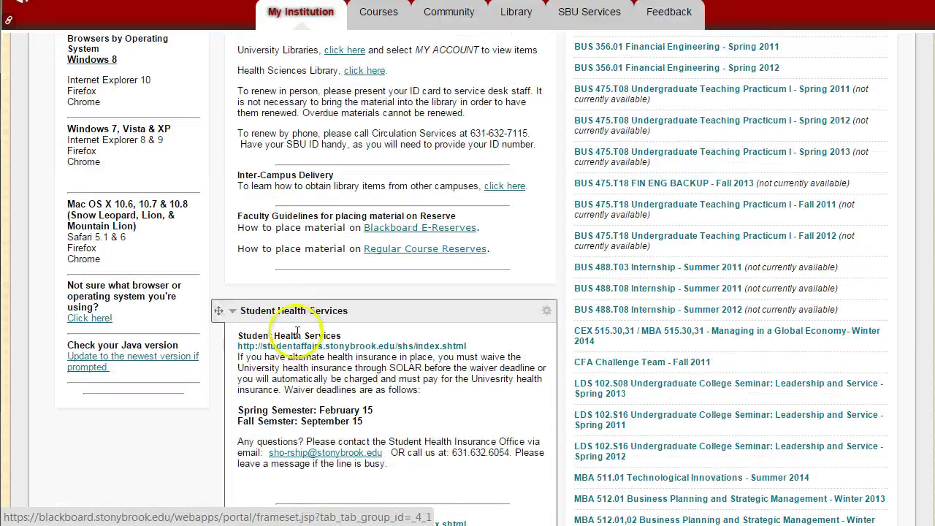
scroll(296, 333, down, 5)
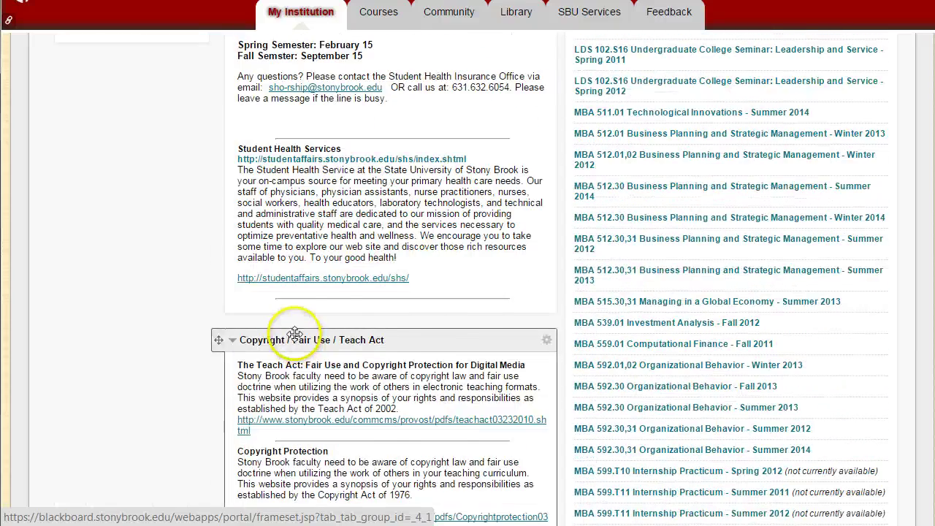
scroll(294, 333, down, 1)
scroll(292, 328, up, 10)
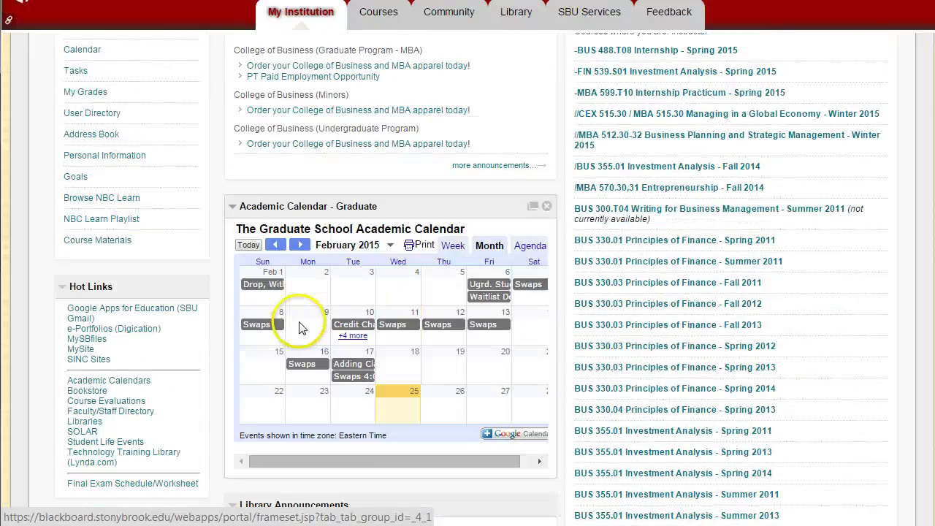
scroll(301, 326, up, 3)
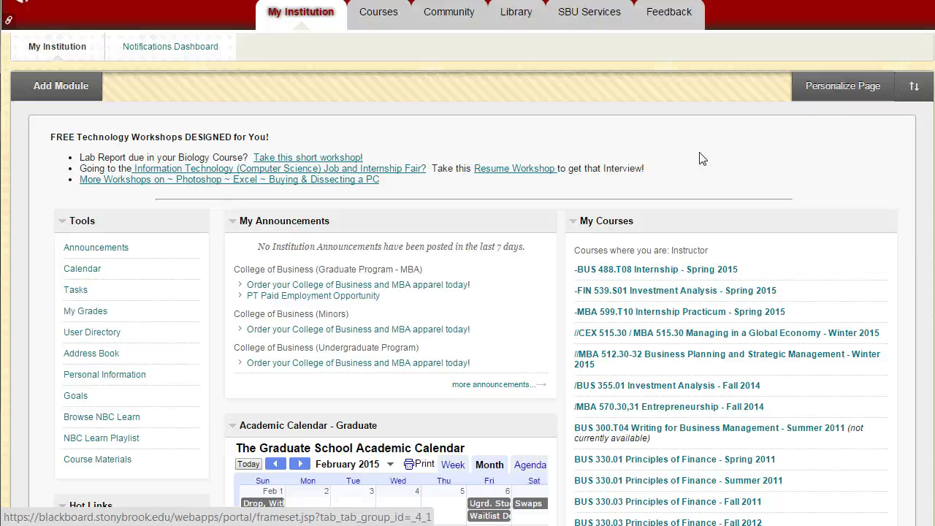
- Open the BUS 488.T08 Internship - Spring 2015 course from the course list
click(365, 17)
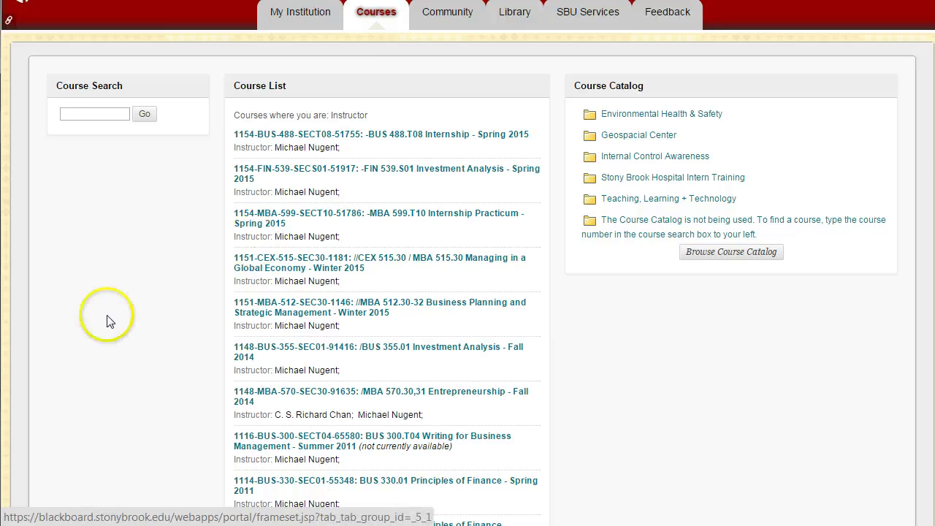
click(292, 13)
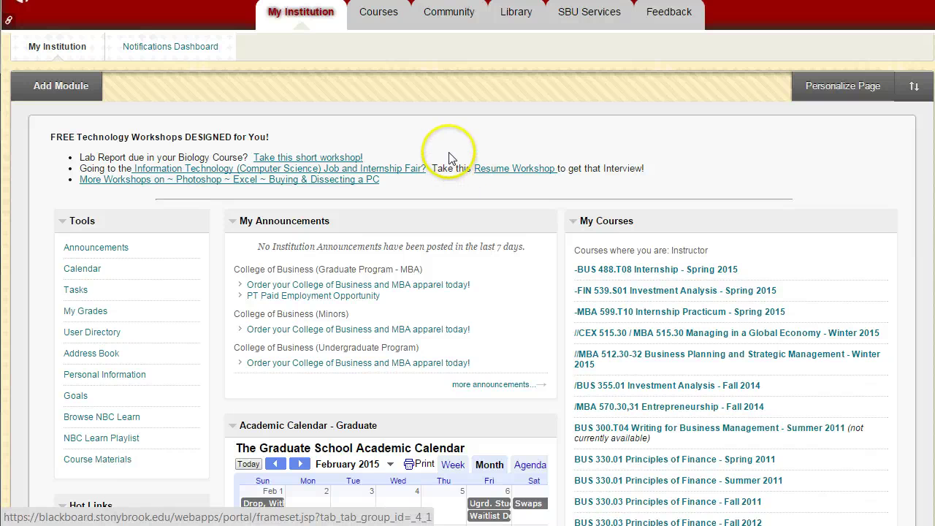
click(370, 16)
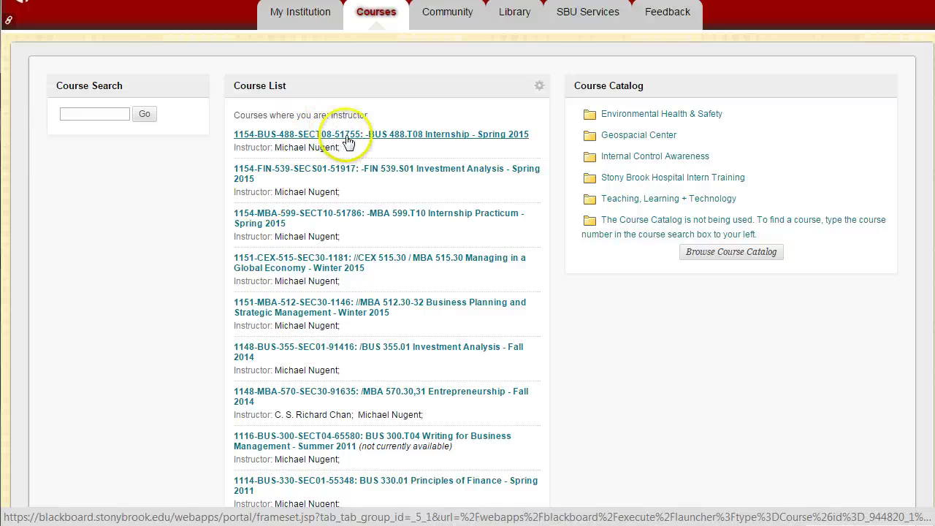
click(362, 135)
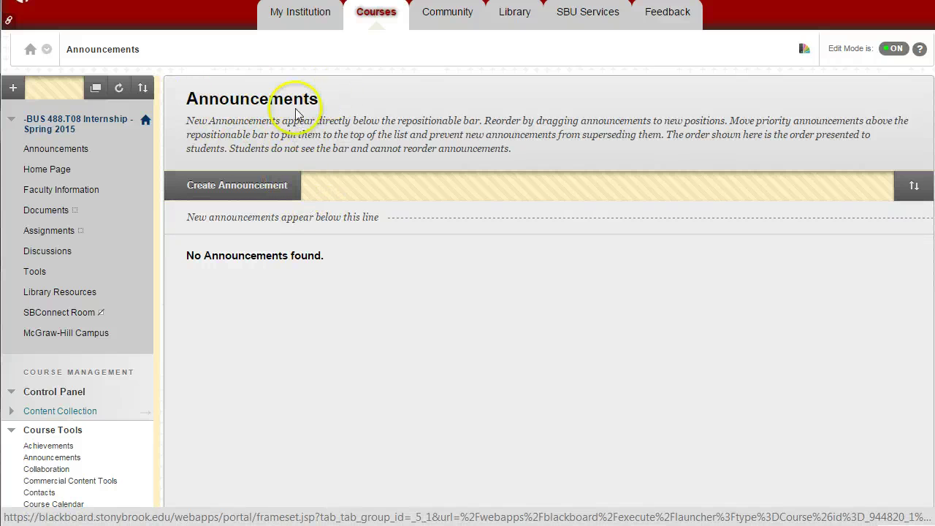
- View the course's Home Page and Announcements pages, and collapse the Course Tools section of the Control Panel
click(44, 175)
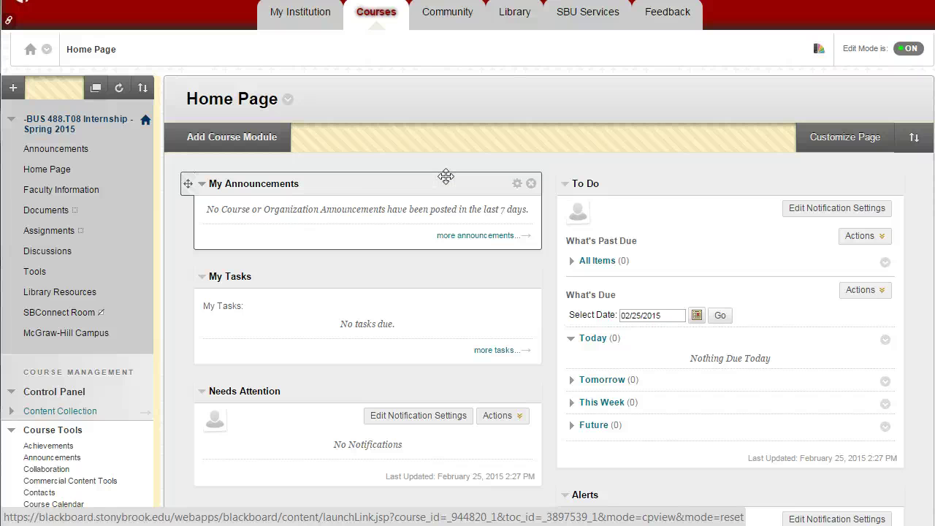
click(37, 150)
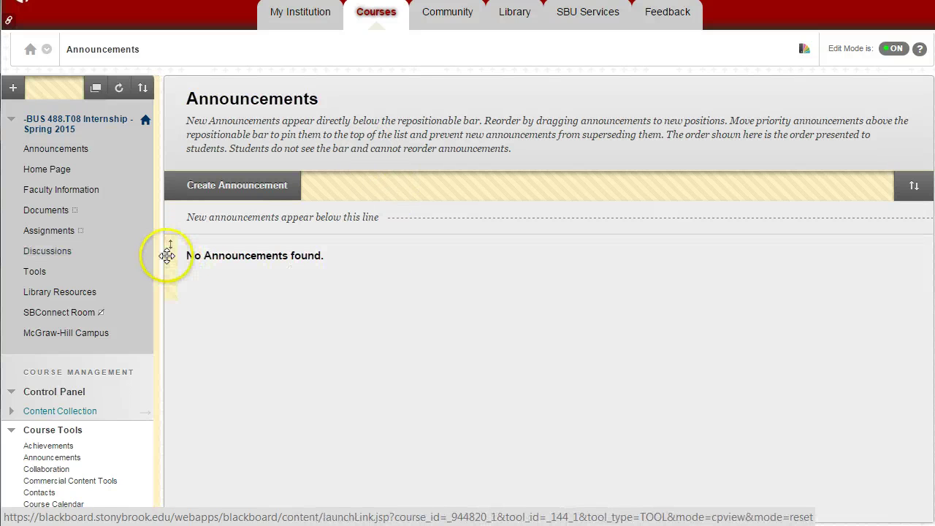
scroll(318, 305, down, 2)
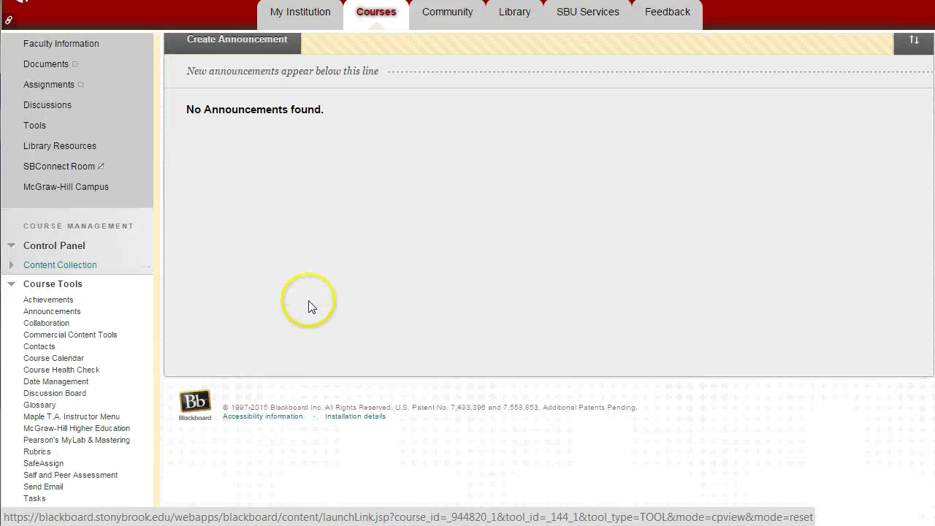
click(12, 283)
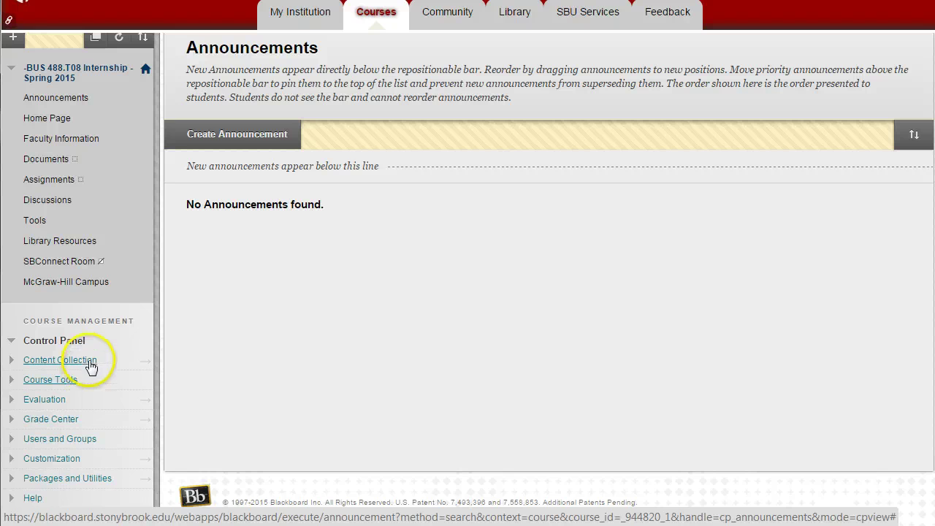
- Hide the McGraw-Hill Campus link on the course menu
scroll(306, 277, up, 1)
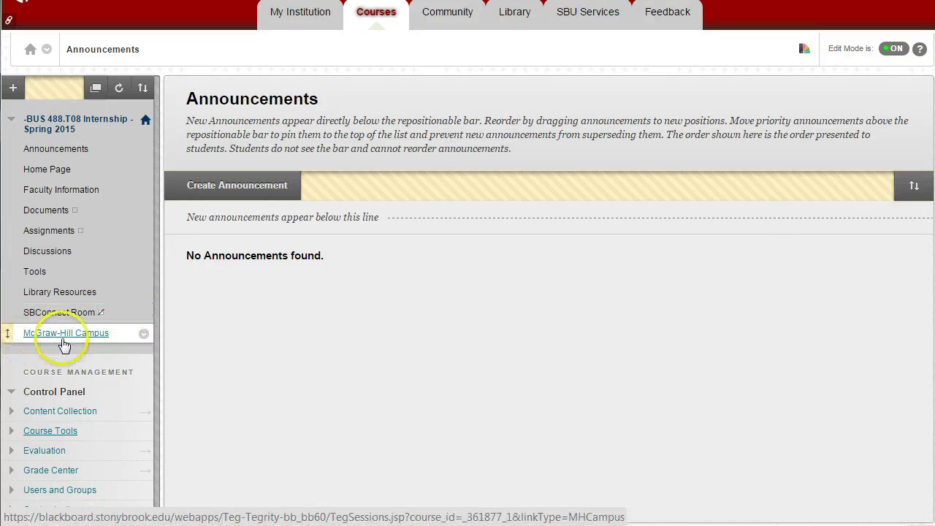
click(143, 334)
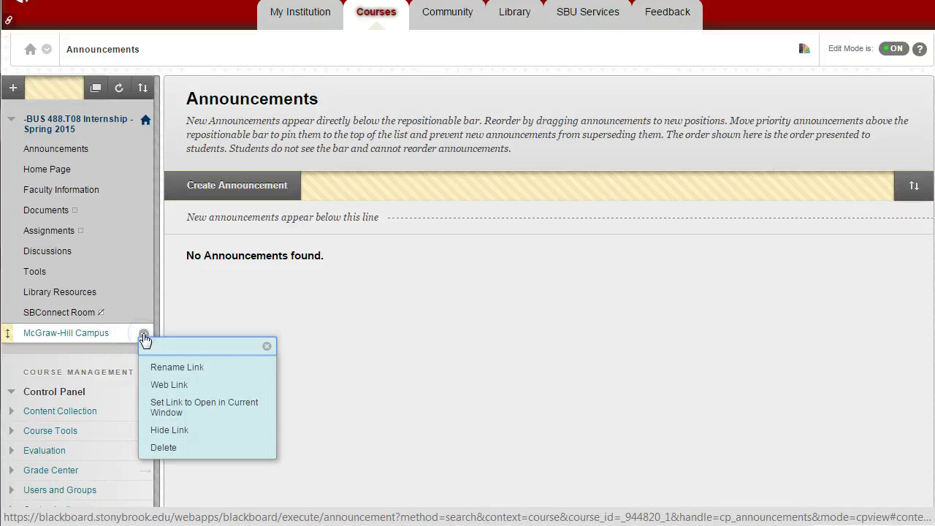
click(164, 447)
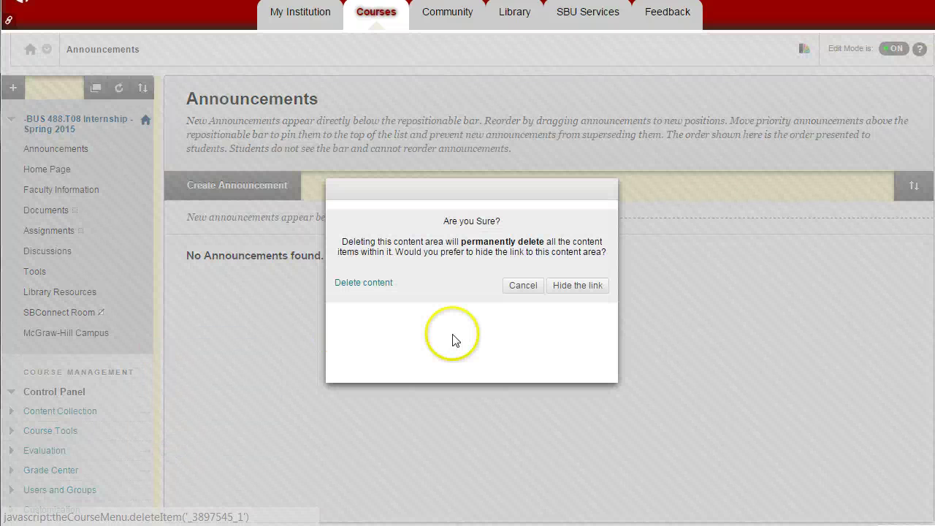
click(568, 285)
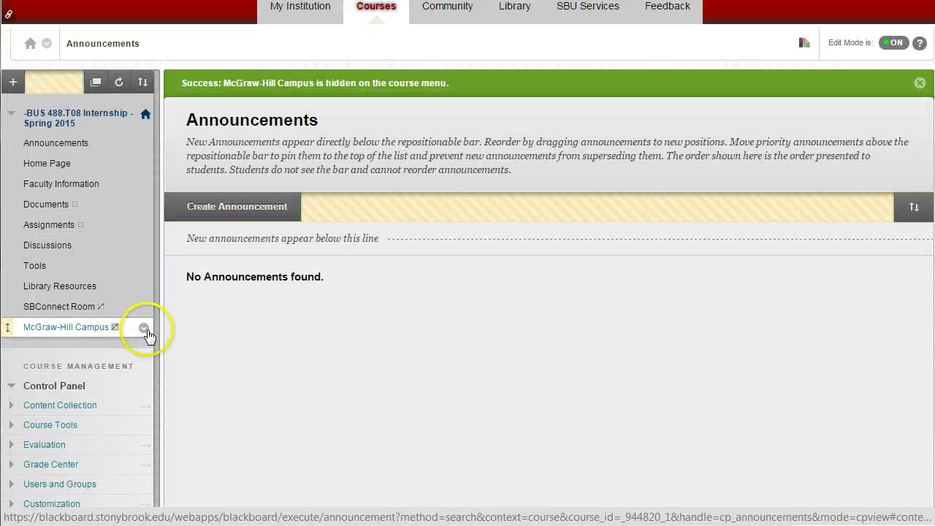
- Permanently delete the McGraw-Hill Campus content area from the course menu
click(145, 328)
click(168, 441)
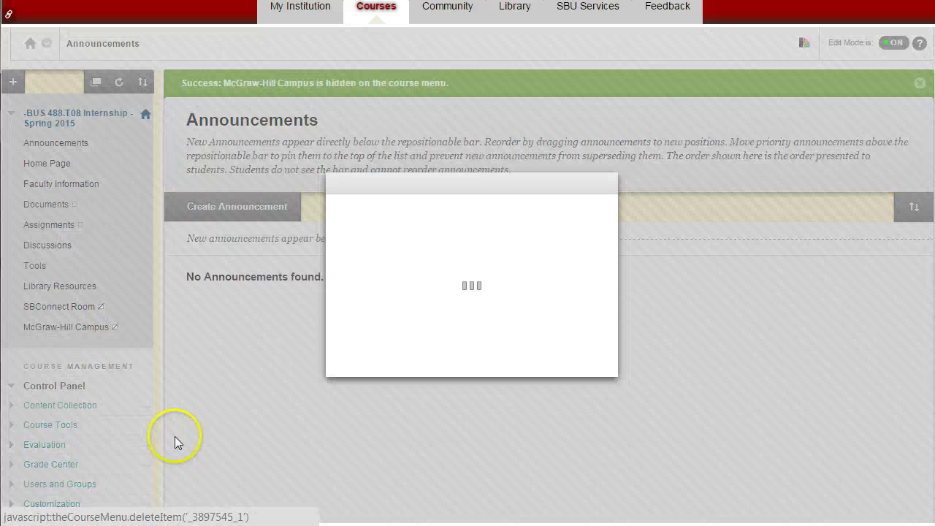
click(361, 279)
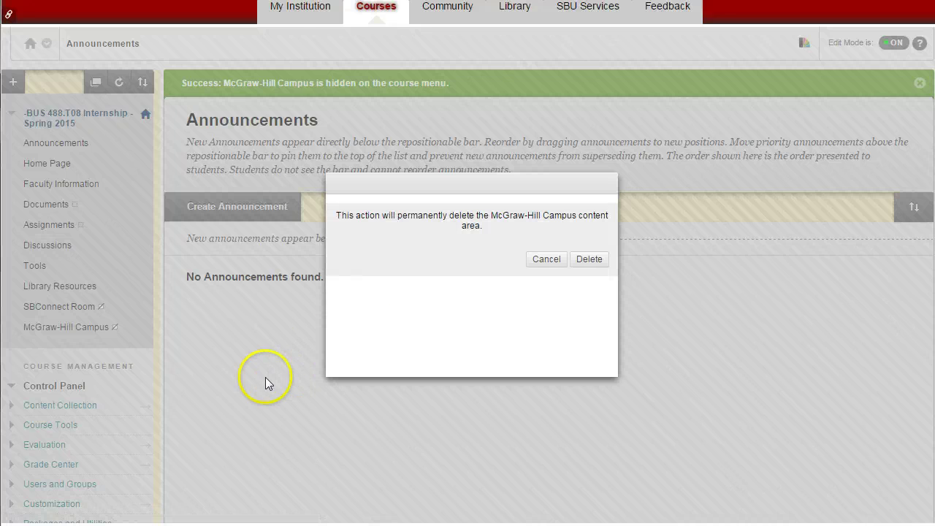
click(588, 259)
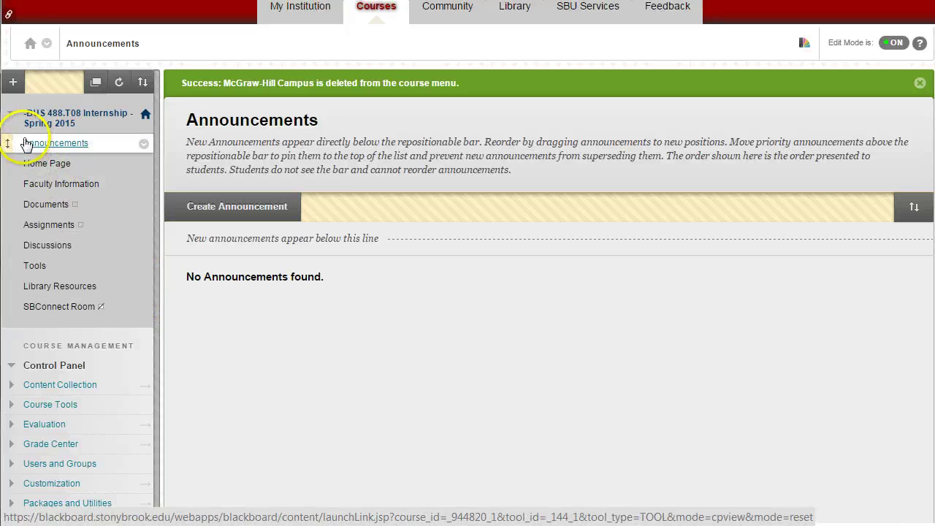
- View the Faculty Information page with its menu link options and the Documents content area
click(45, 186)
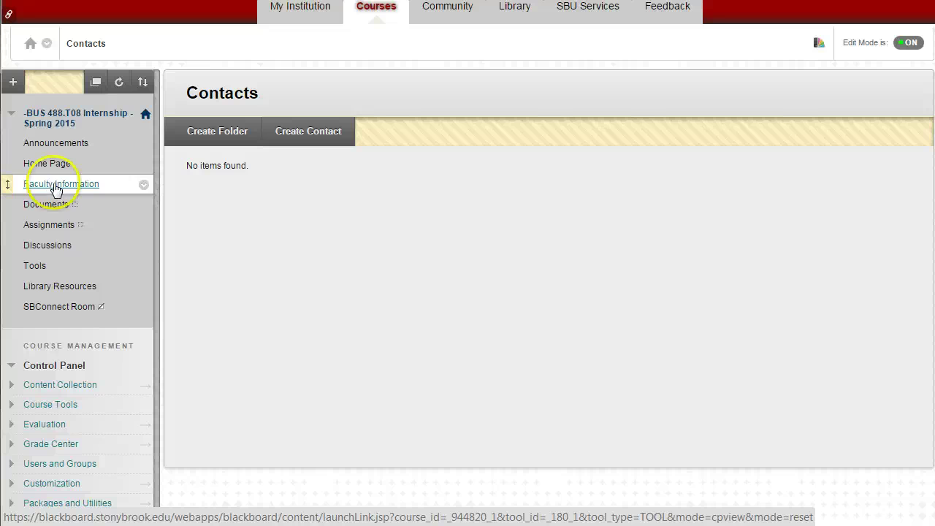
click(144, 185)
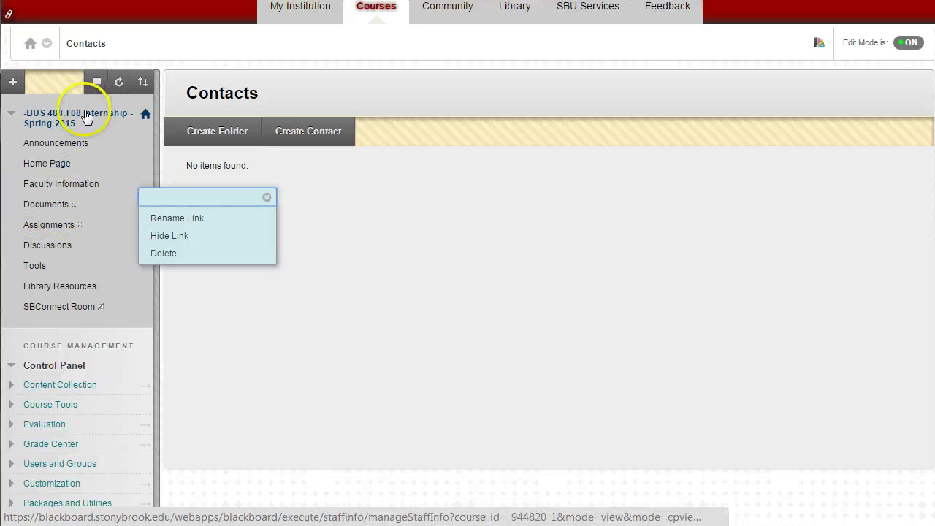
click(40, 205)
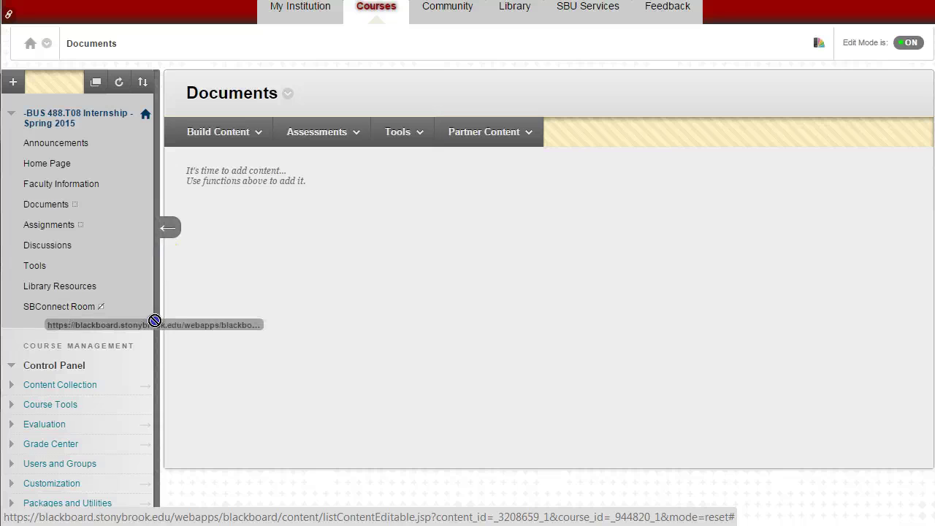
- Collapse the course's Control Panel section and expand it again
scroll(234, 332, down, 1)
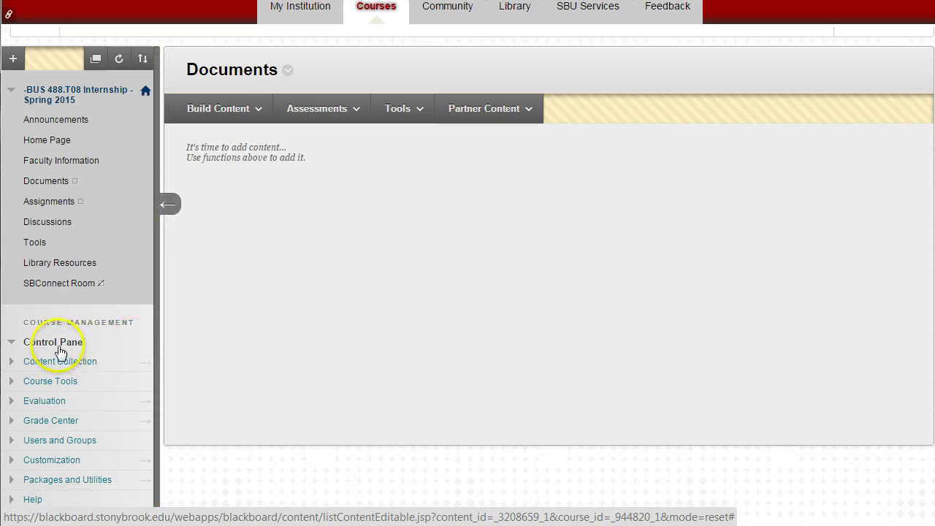
click(11, 342)
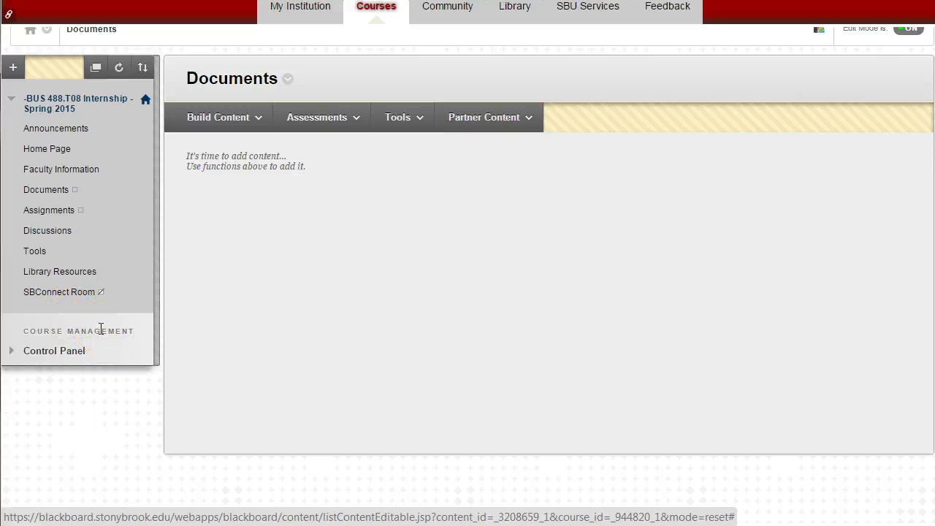
click(11, 353)
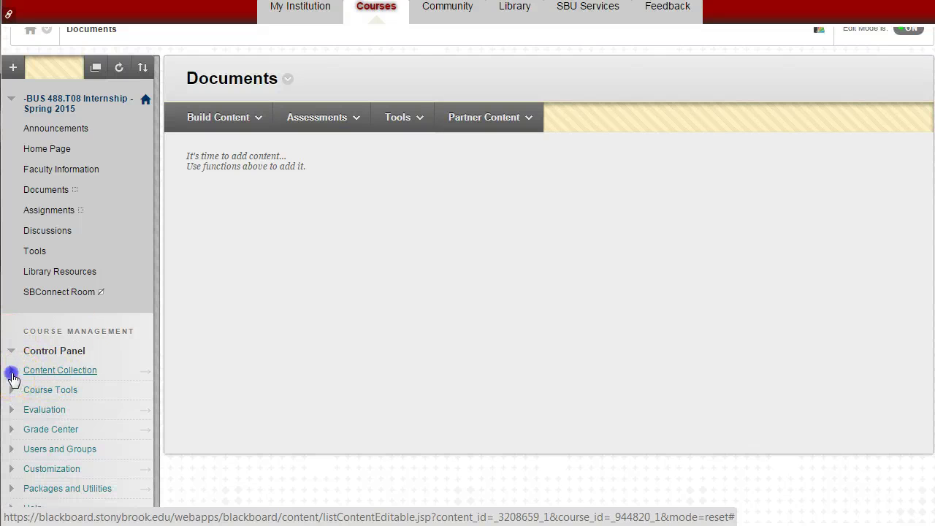
- Expand and collapse the Content Collection section of the Control Panel, and expand Course Tools to view its list
click(12, 374)
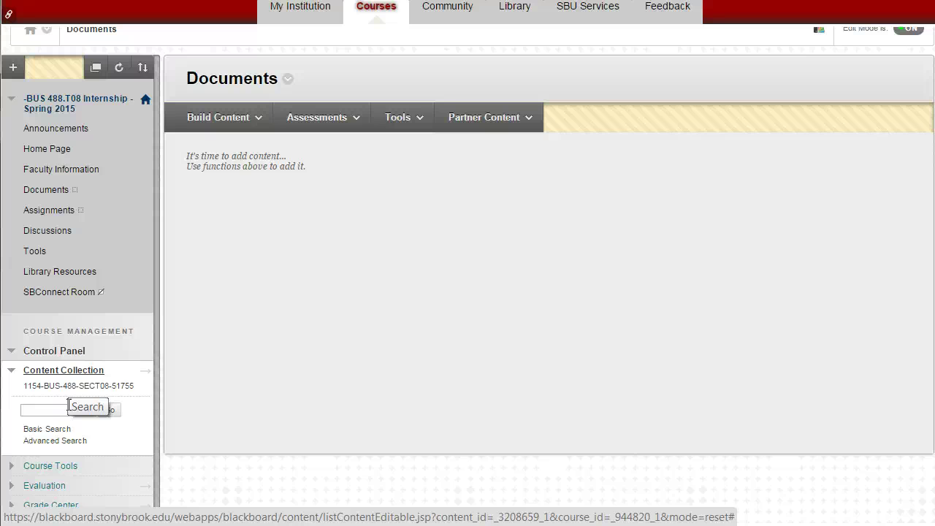
click(12, 371)
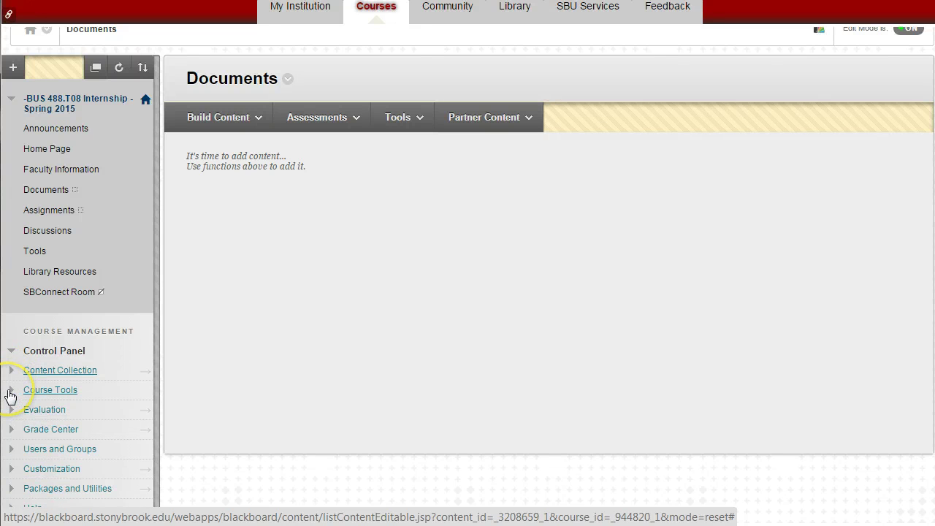
click(11, 390)
scroll(135, 379, down, 1)
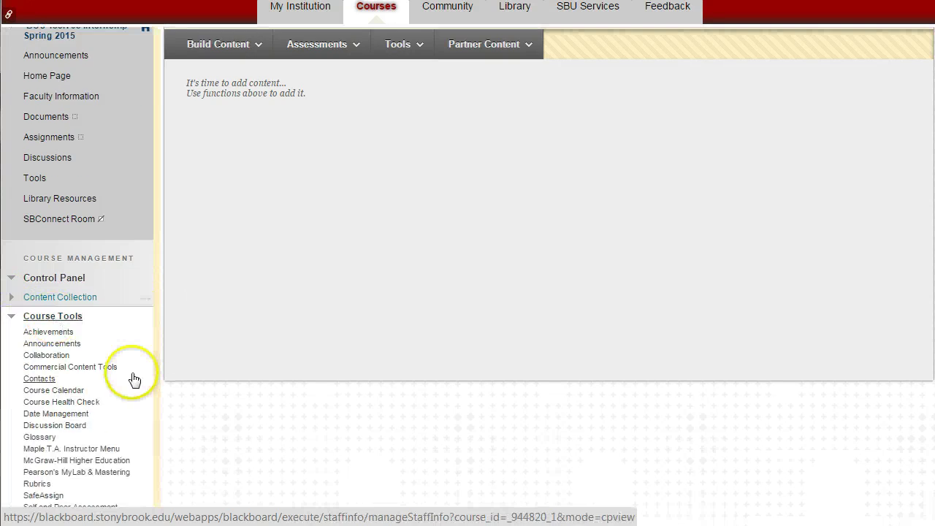
scroll(134, 379, down, 1)
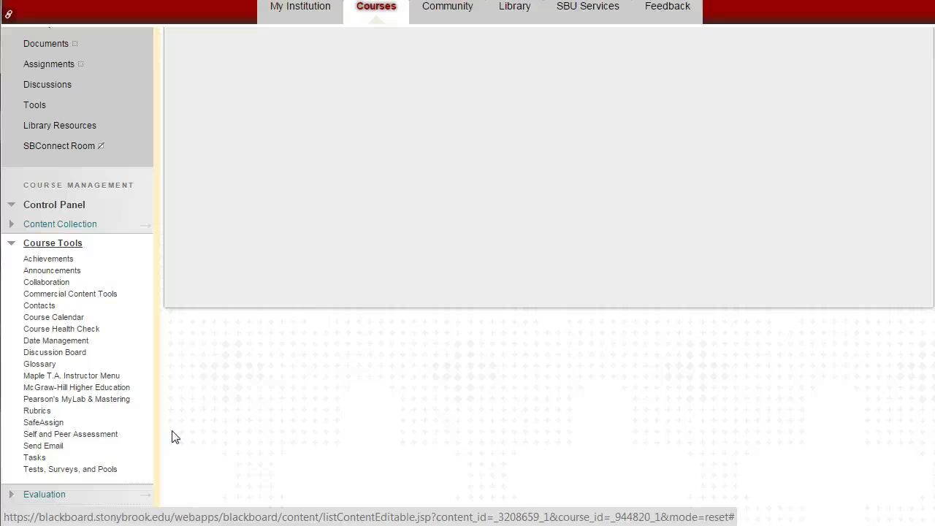
- View the Announcements page and the Collaboration Sessions page from the course tools
click(73, 272)
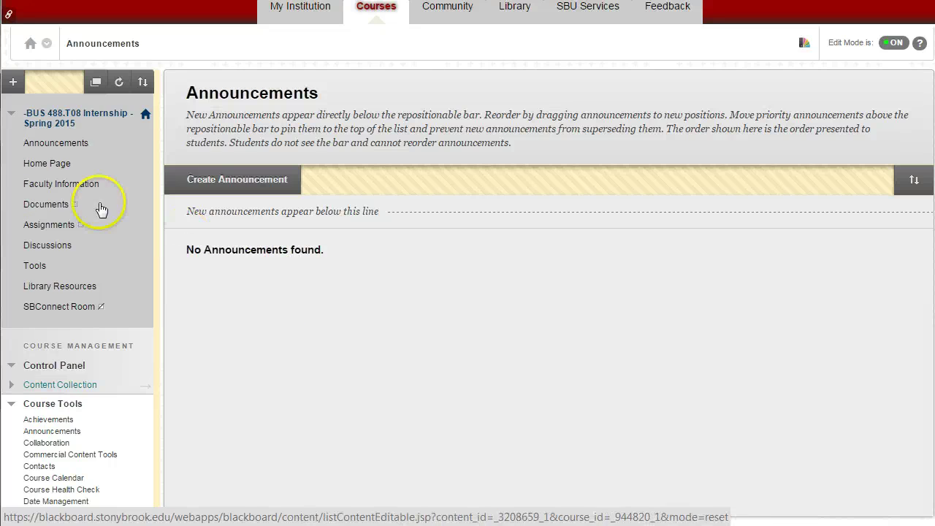
scroll(309, 350, down, 3)
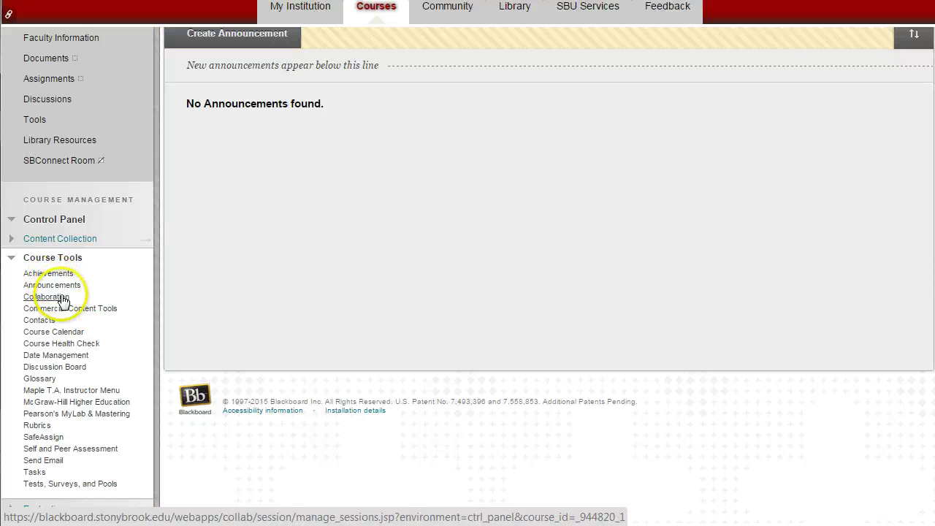
click(57, 300)
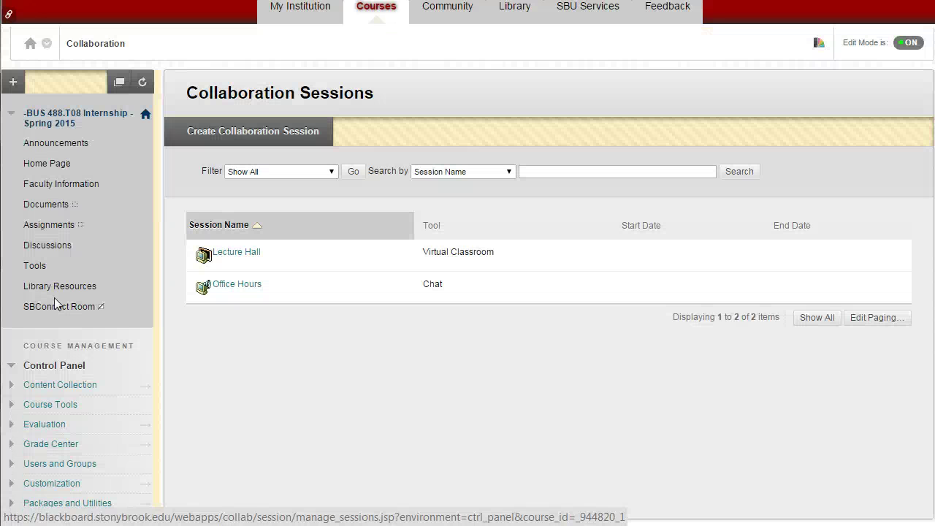
- View the course's Contacts page and the Course Calendar
scroll(259, 363, down, 1)
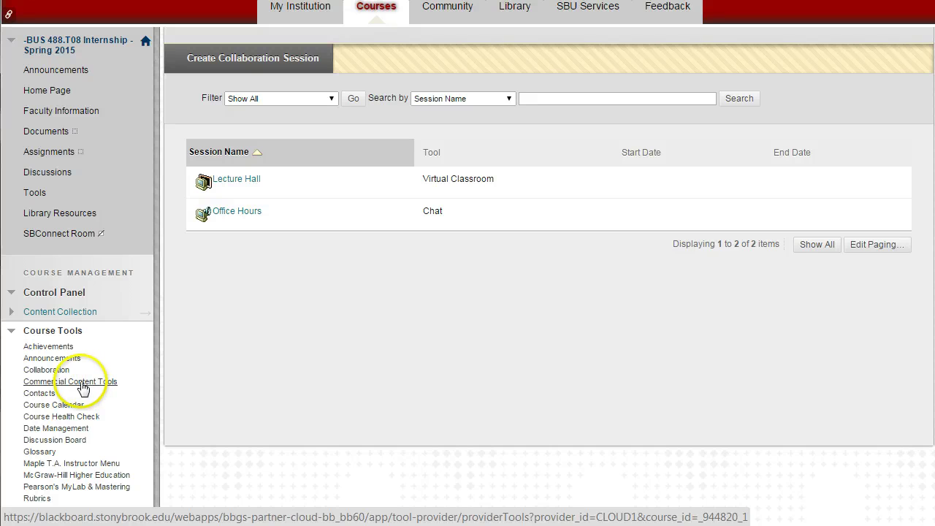
click(42, 394)
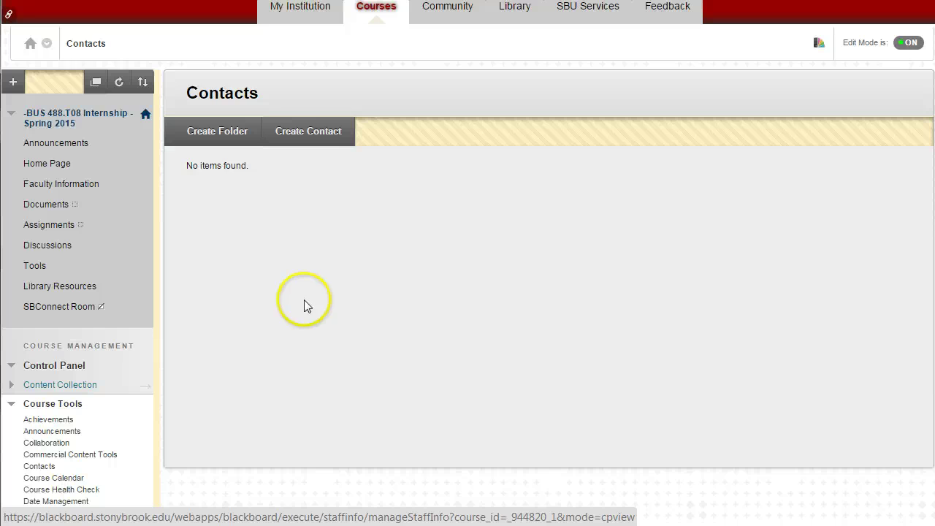
scroll(305, 306, down, 2)
scroll(305, 305, up, 1)
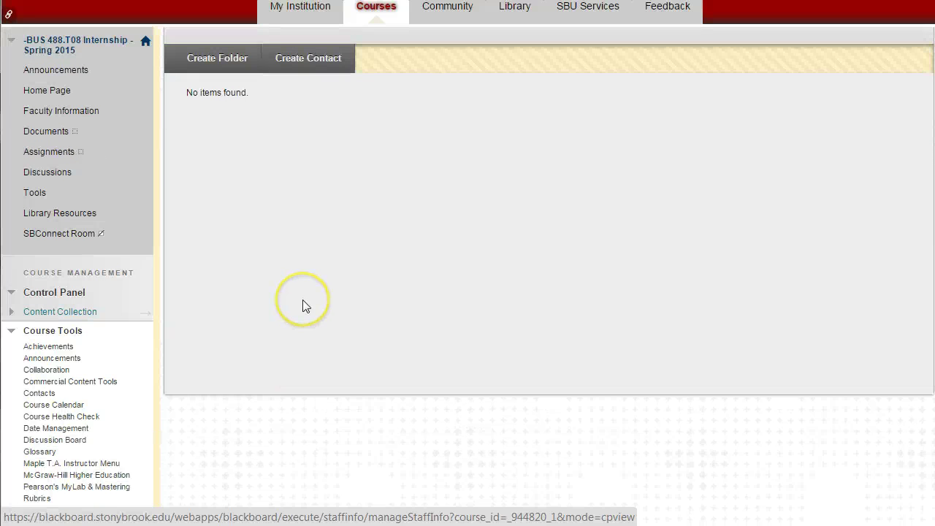
click(71, 406)
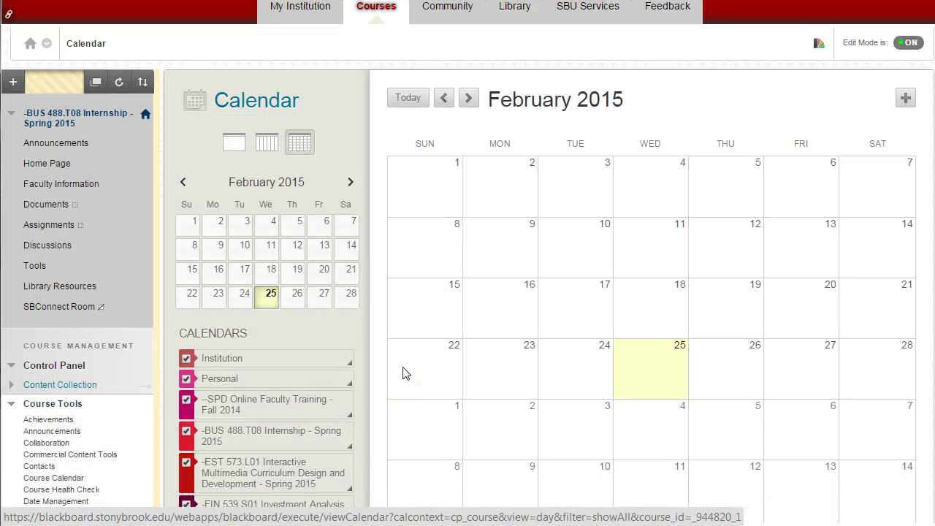
- View the Date Management adjustment options and the Rubrics page of the course
scroll(117, 438, down, 3)
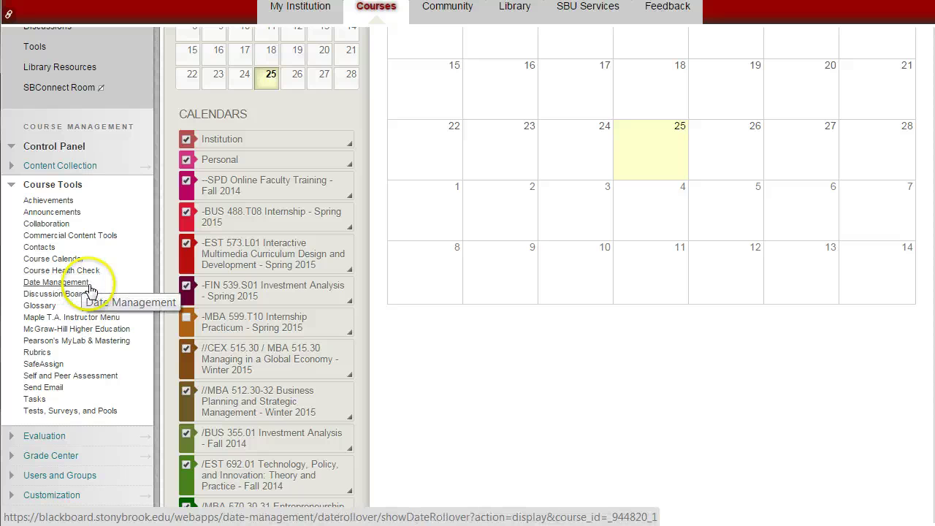
click(51, 285)
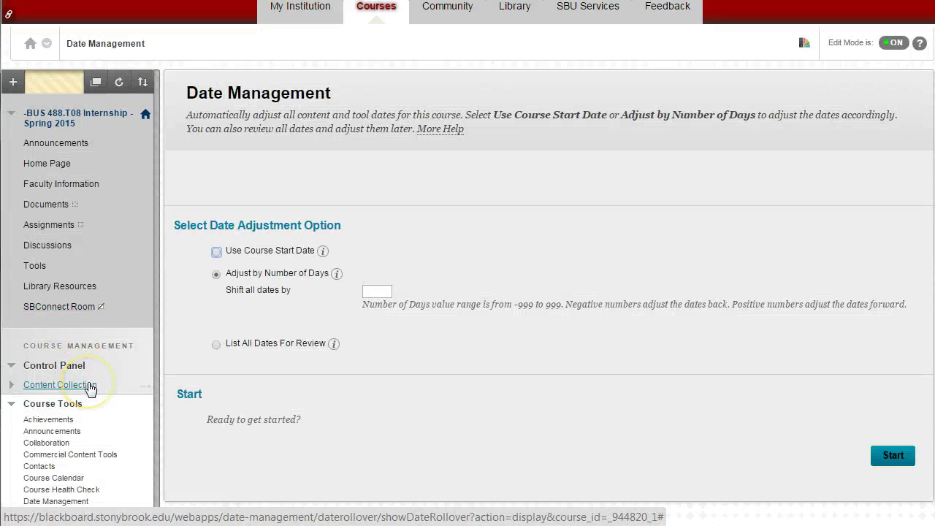
scroll(91, 388, down, 1)
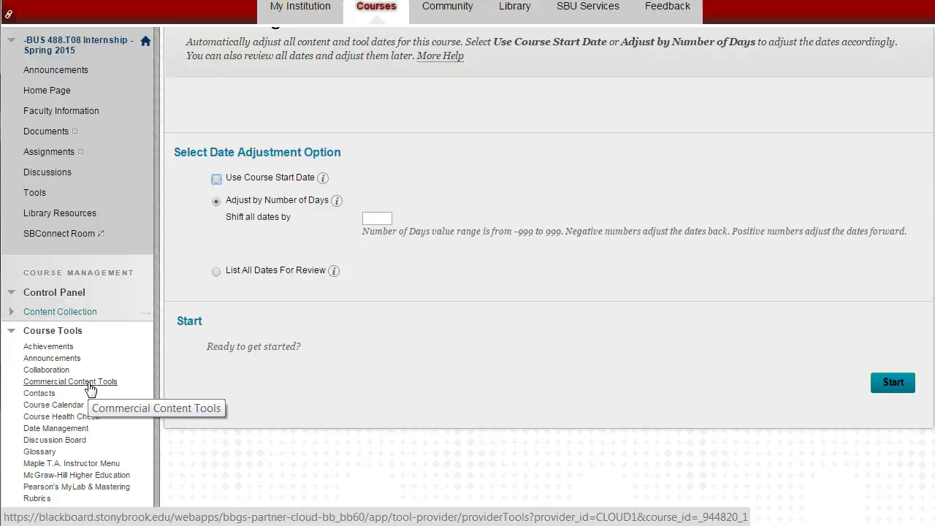
scroll(109, 383, down, 1)
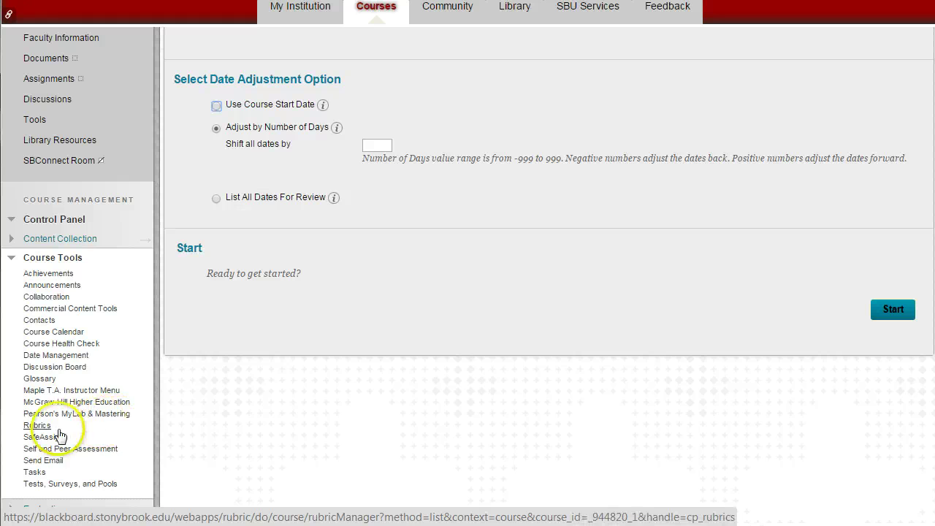
click(31, 428)
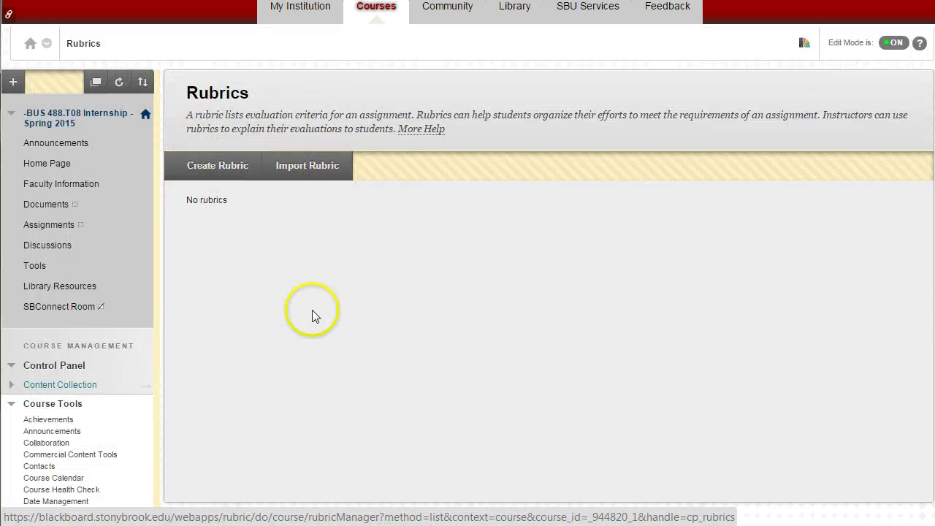
- View the SafeAssign page with its SafeAssignments and DirectSubmit options
scroll(290, 330, down, 1)
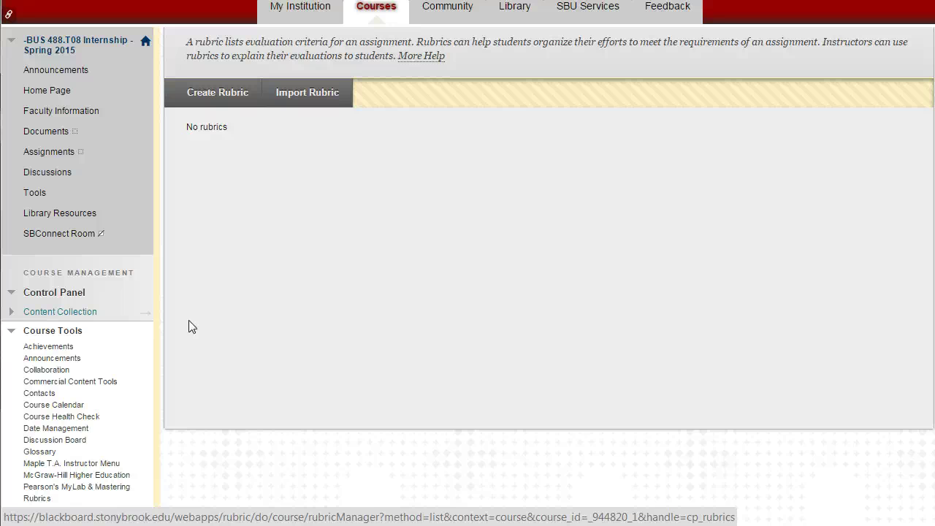
scroll(92, 392, down, 1)
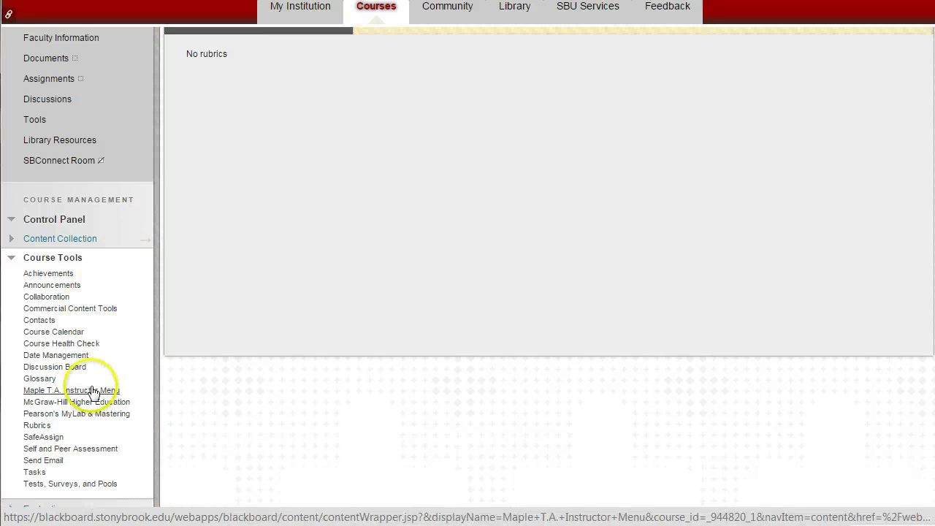
click(55, 437)
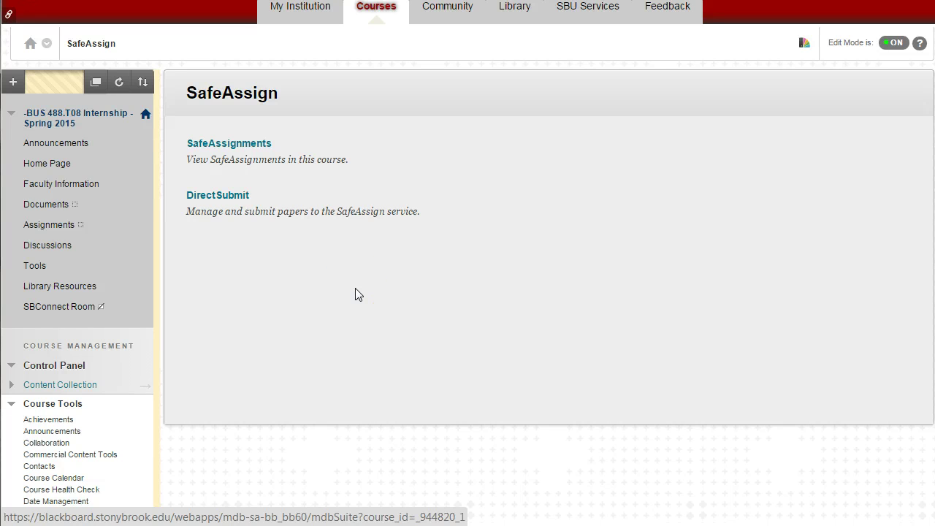
click(358, 301)
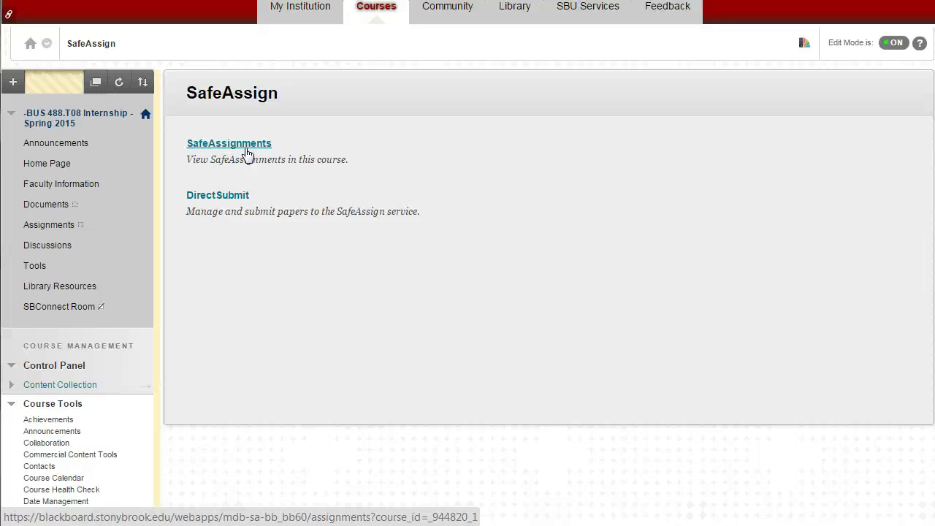
- View the Self and Peer Assessment page of the course
scroll(218, 292, down, 2)
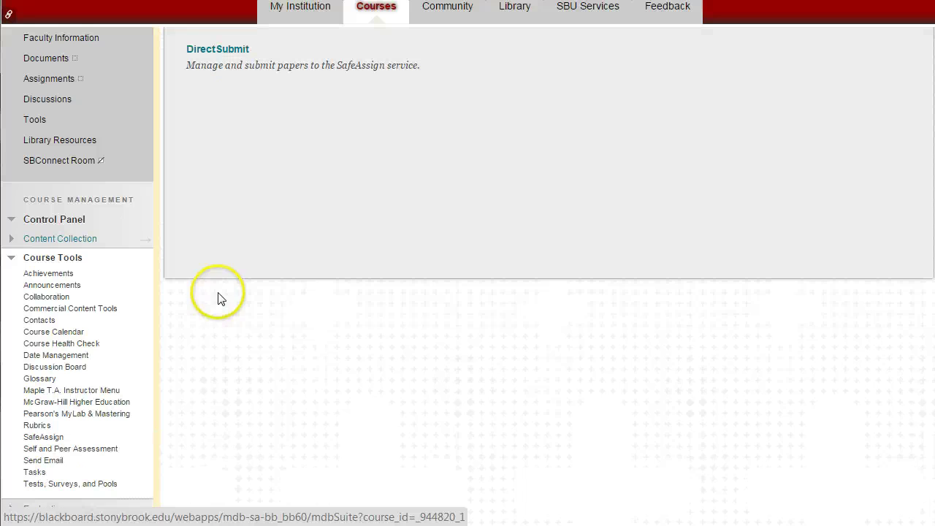
click(75, 447)
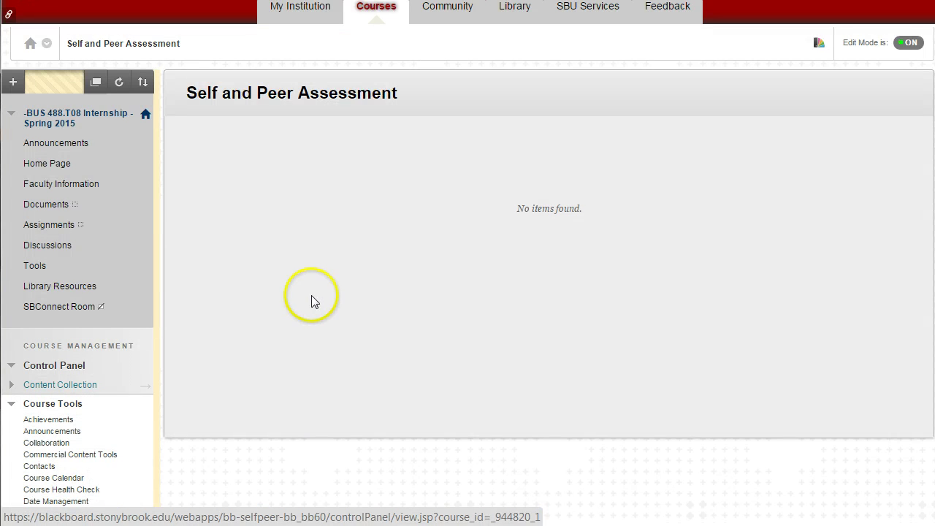
scroll(308, 219, down, 1)
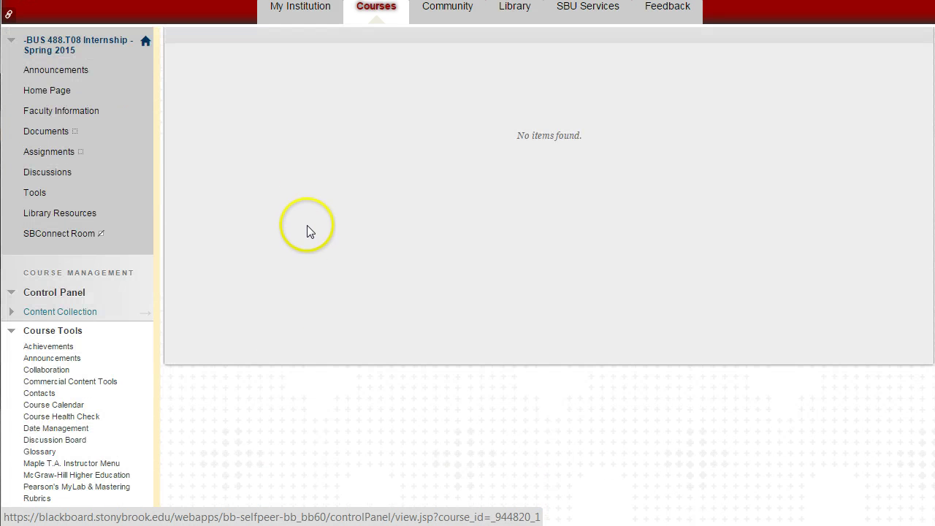
scroll(306, 227, up, 1)
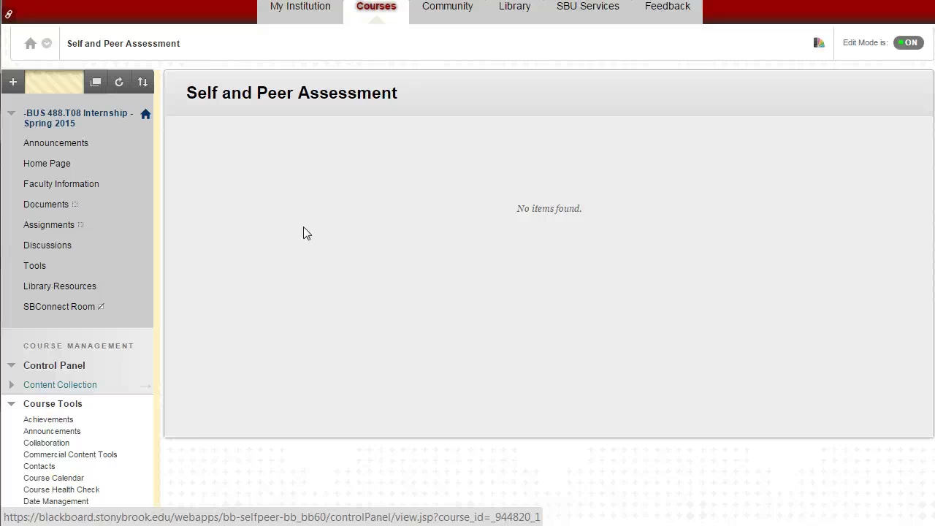
- View the Send Email tool and look through its recipient options for course members
scroll(289, 285, down, 2)
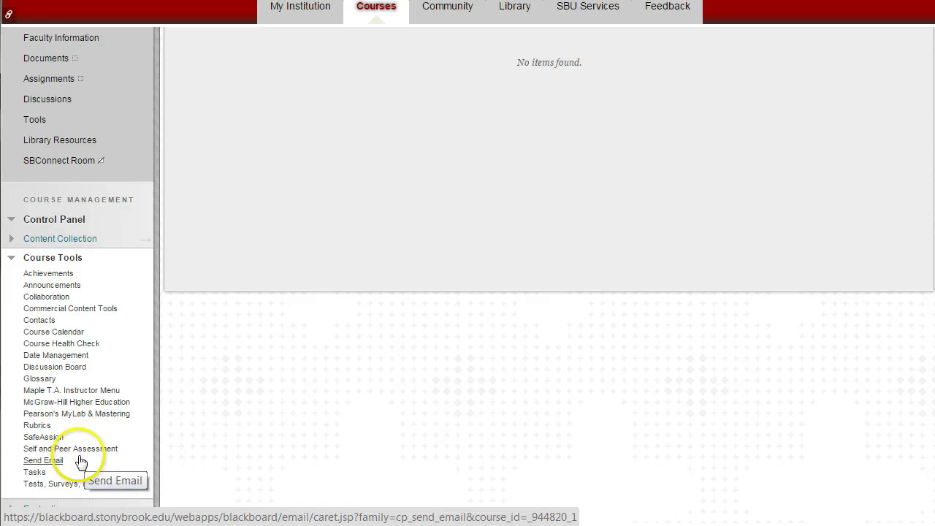
click(43, 460)
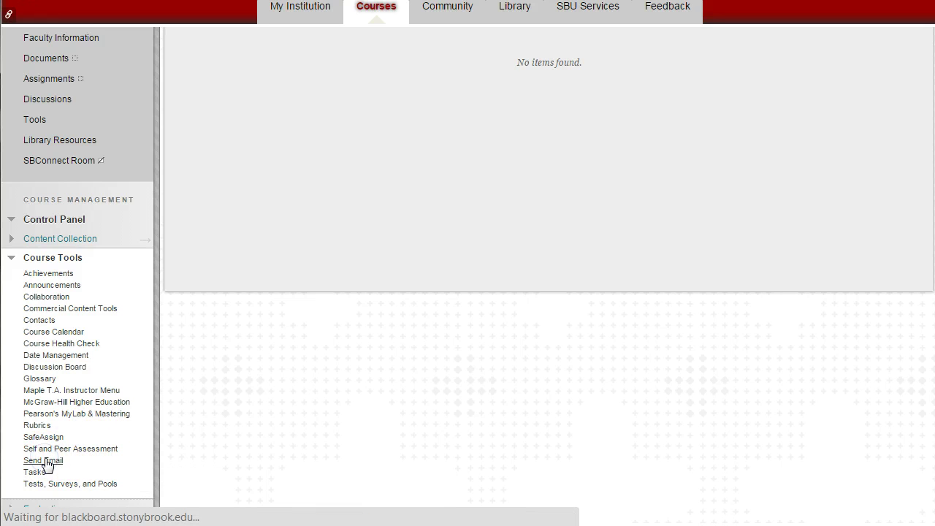
scroll(325, 314, down, 3)
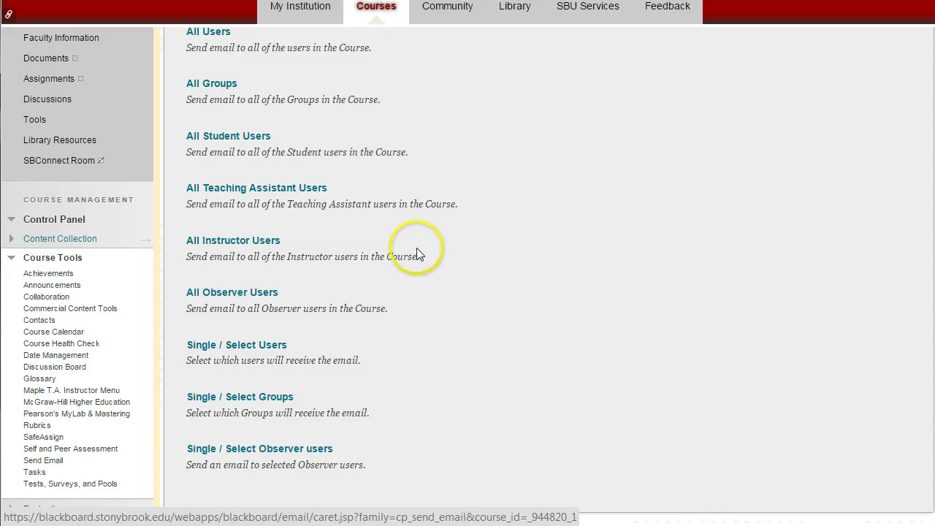
scroll(420, 264, up, 2)
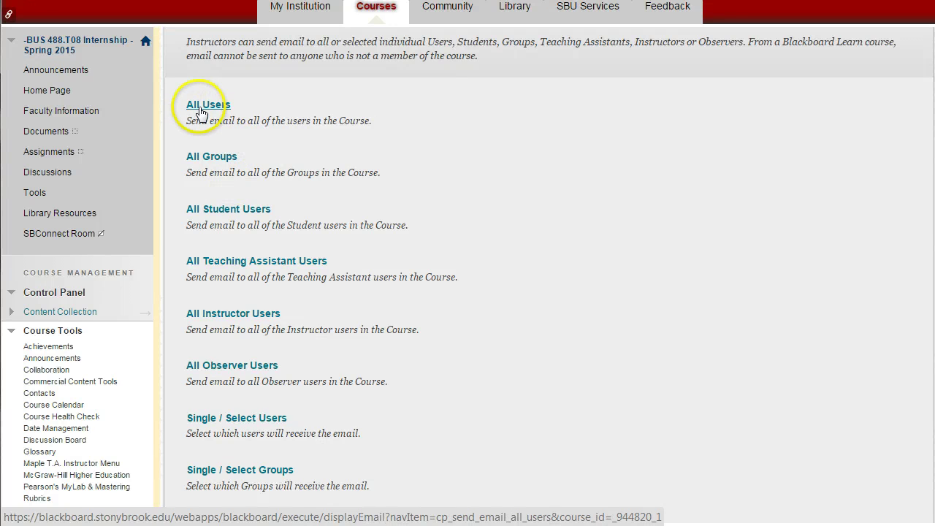
- Start a new course announcement and switch the option to send a copy immediately by email on and off again
click(47, 73)
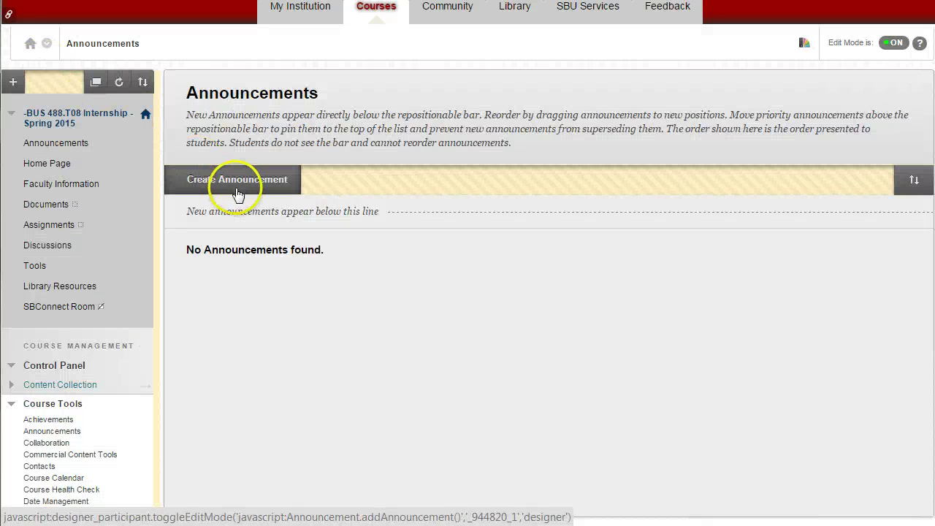
click(228, 182)
scroll(402, 296, down, 4)
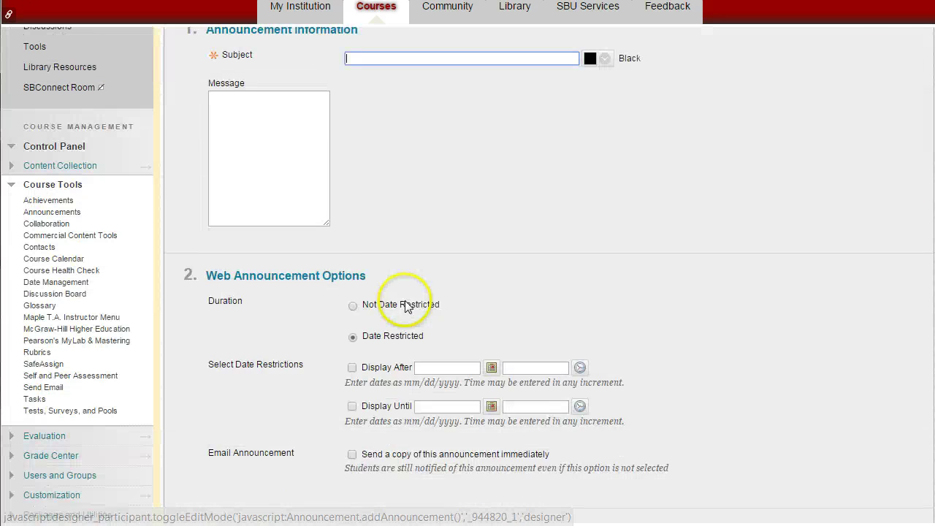
click(352, 424)
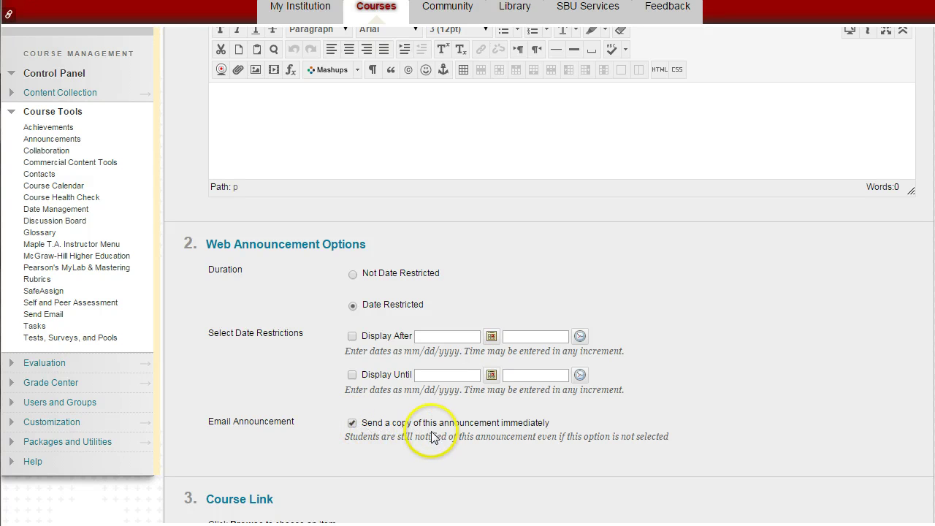
click(351, 424)
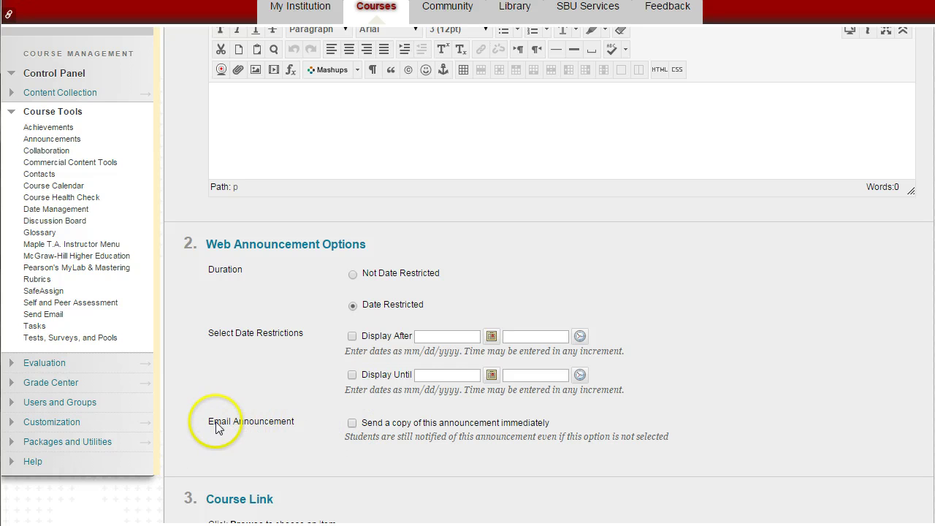
- Give the new announcement the subject "Blackboard is back up"
scroll(248, 416, up, 2)
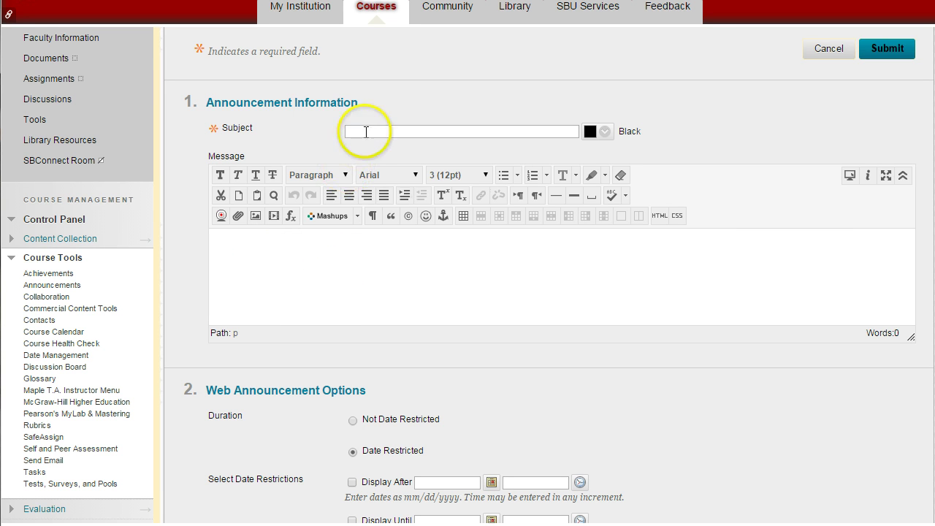
click(366, 132)
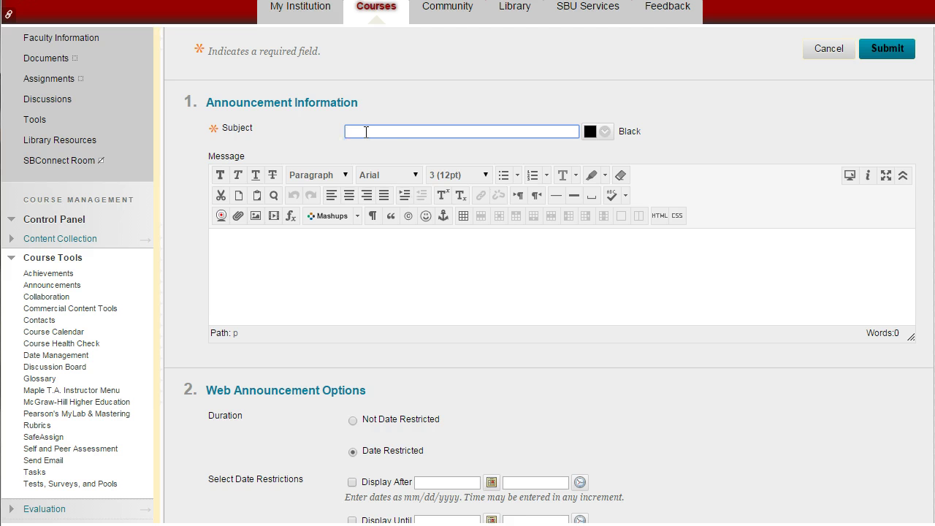
text(Bla)
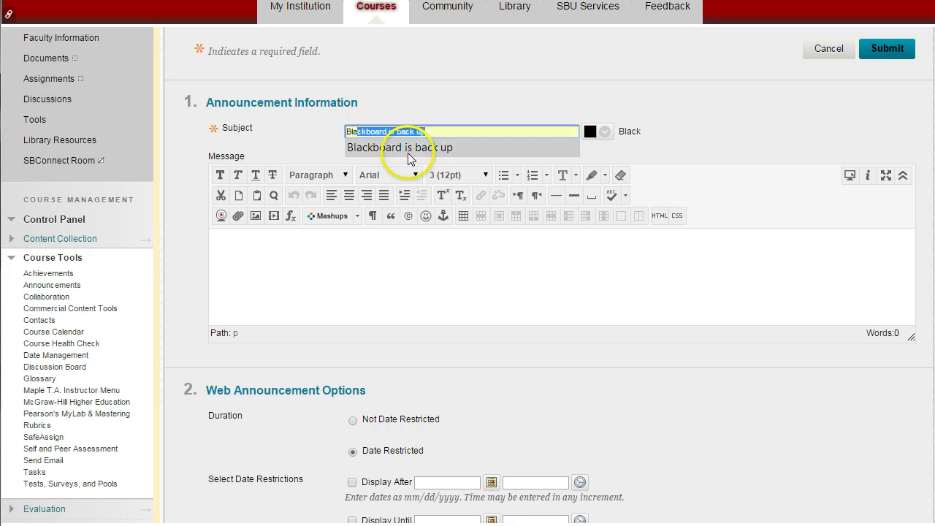
click(394, 147)
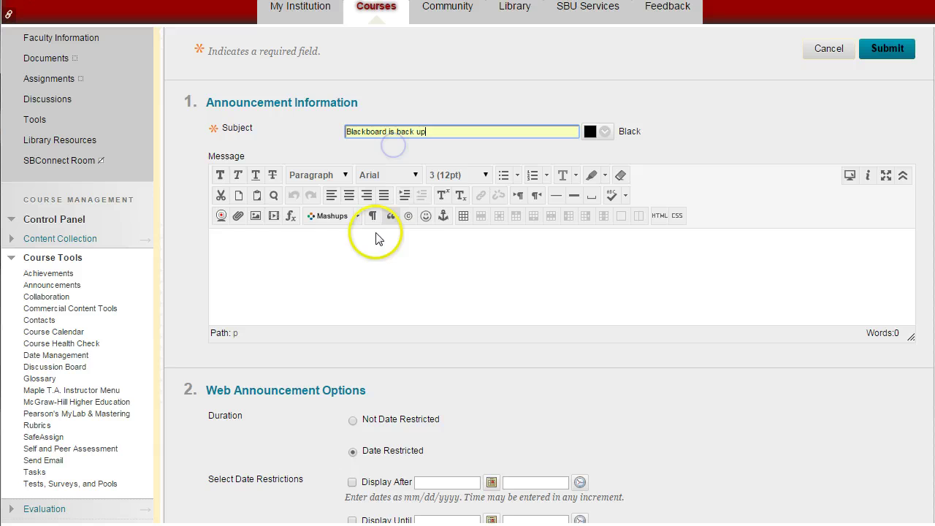
- Write the announcement message "Blackboard was down for a few mins and its now back up."
click(294, 257)
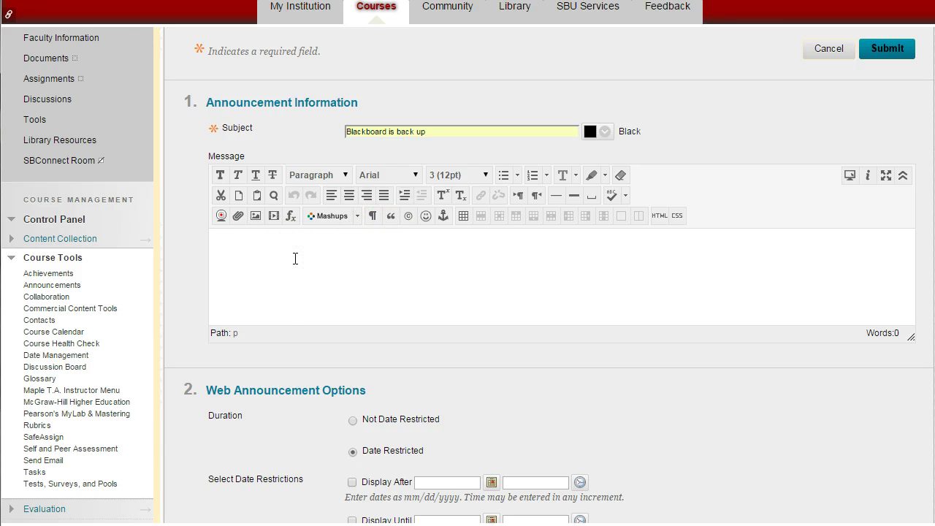
text(Blackboard was doen)
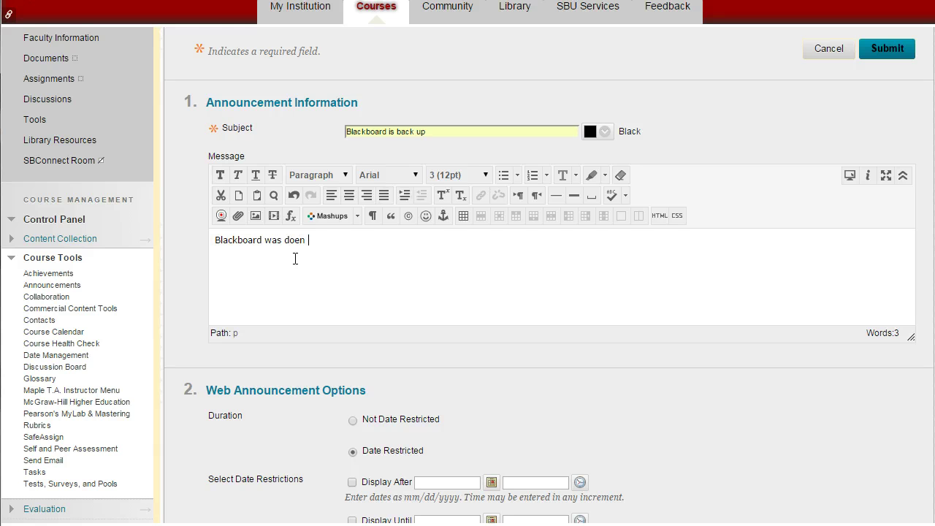
key(BackSpace)
text(wn for a few mins an d i)
key(BackSpace)
key(BackSpace)
key(BackSpace)
key(BackSpace)
text(d i)
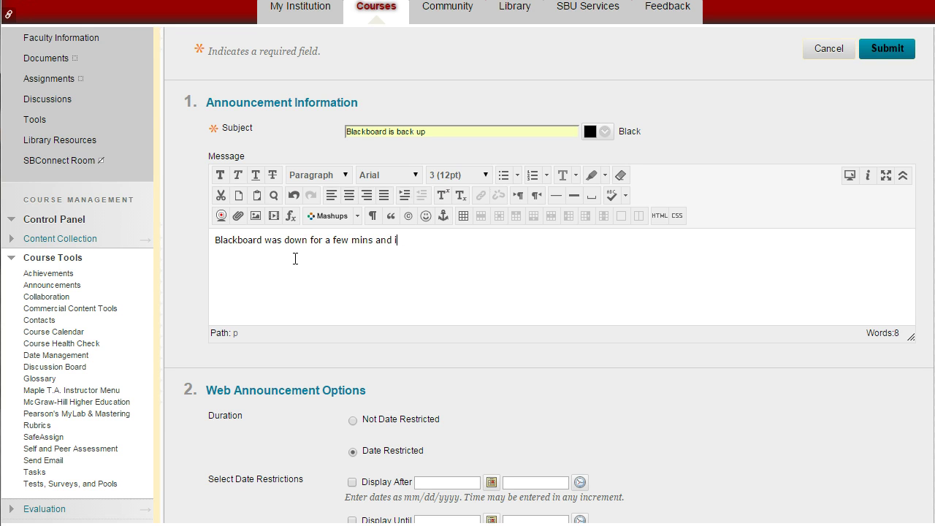
text(ts now back u)
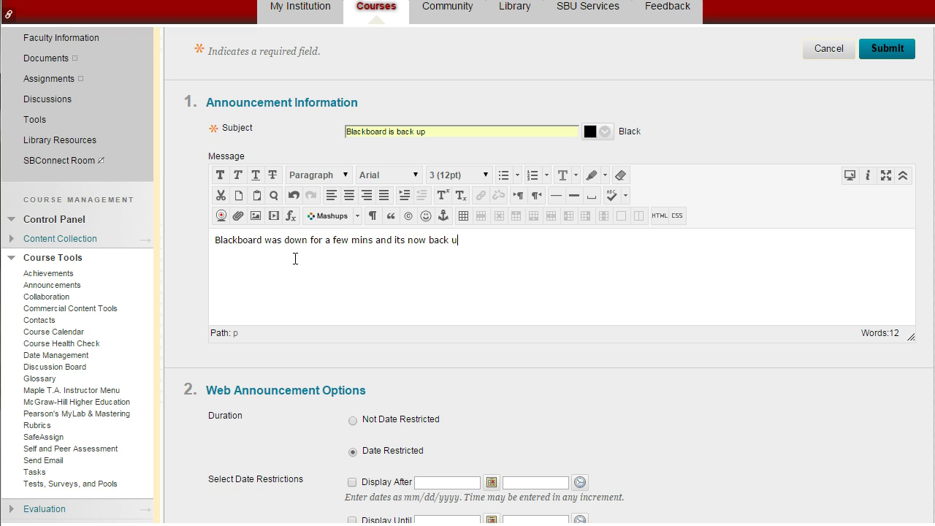
text(p.)
- Choose to send a copy of the announcement immediately, keep it Date Restricted, and review the filled-in form
scroll(313, 371, down, 2)
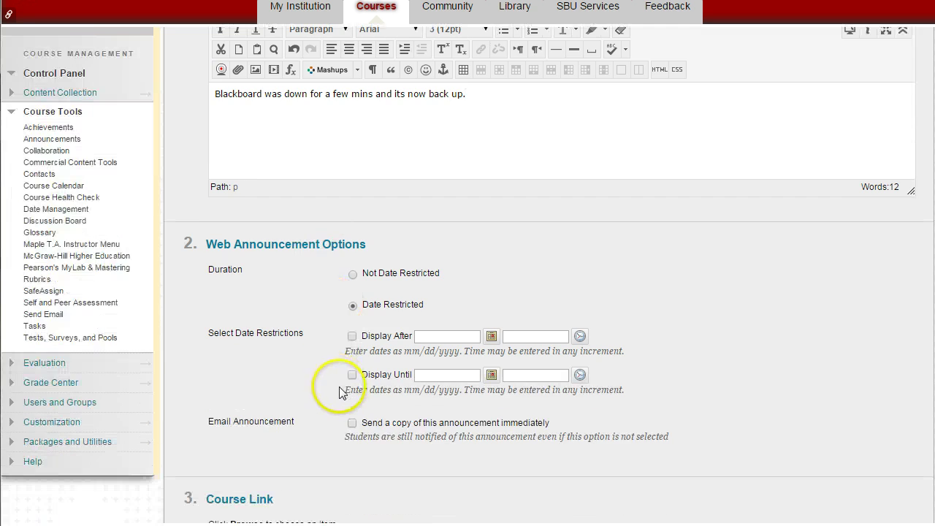
click(352, 424)
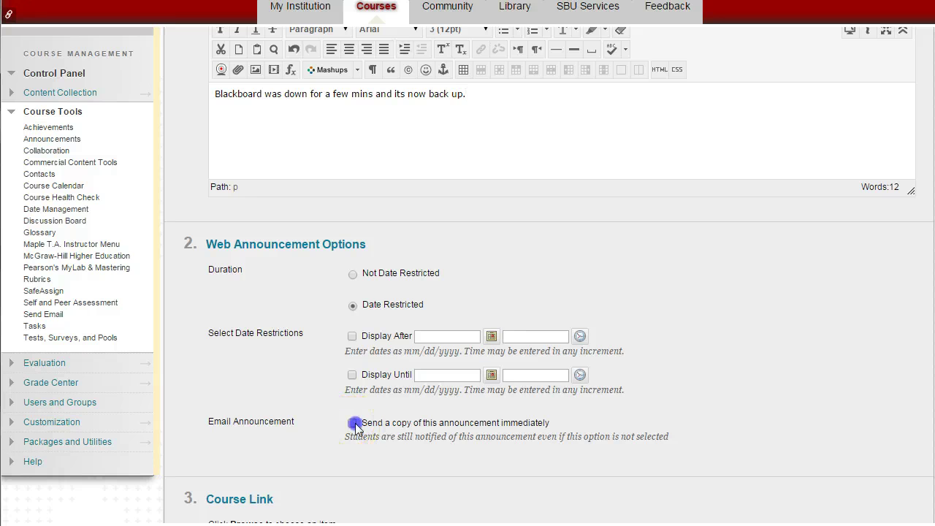
scroll(447, 387, up, 2)
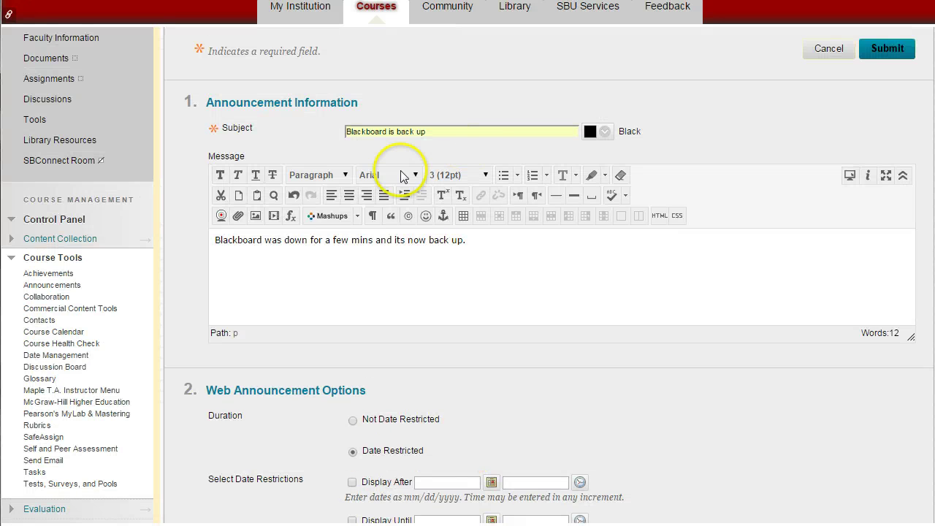
scroll(381, 421, down, 2)
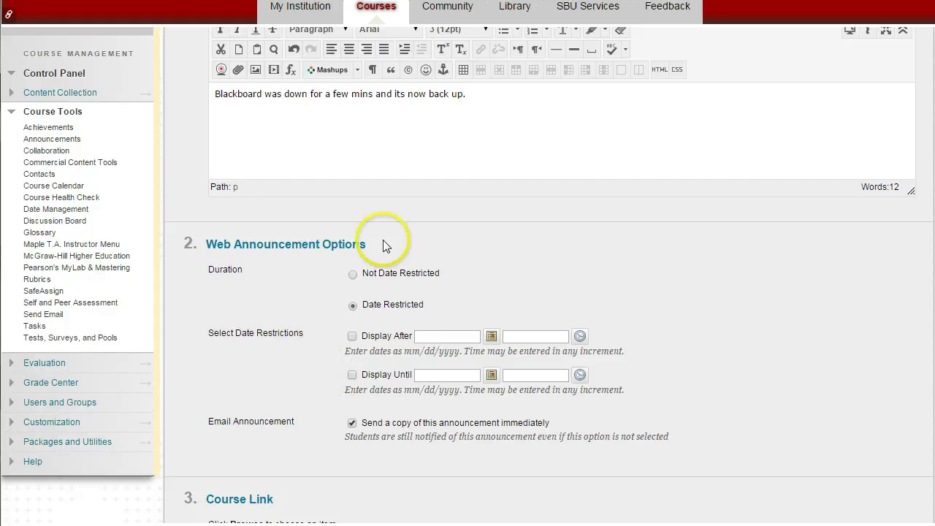
click(378, 303)
scroll(383, 314, up, 3)
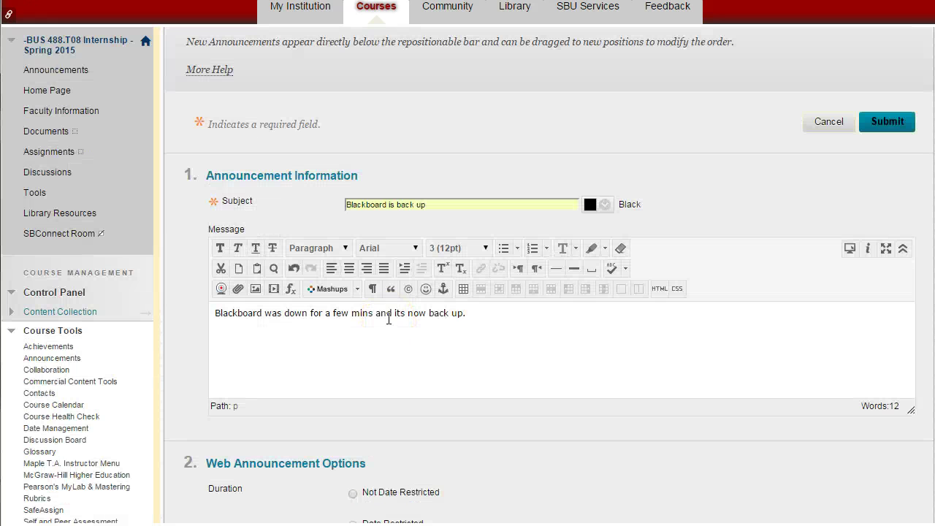
scroll(355, 313, down, 2)
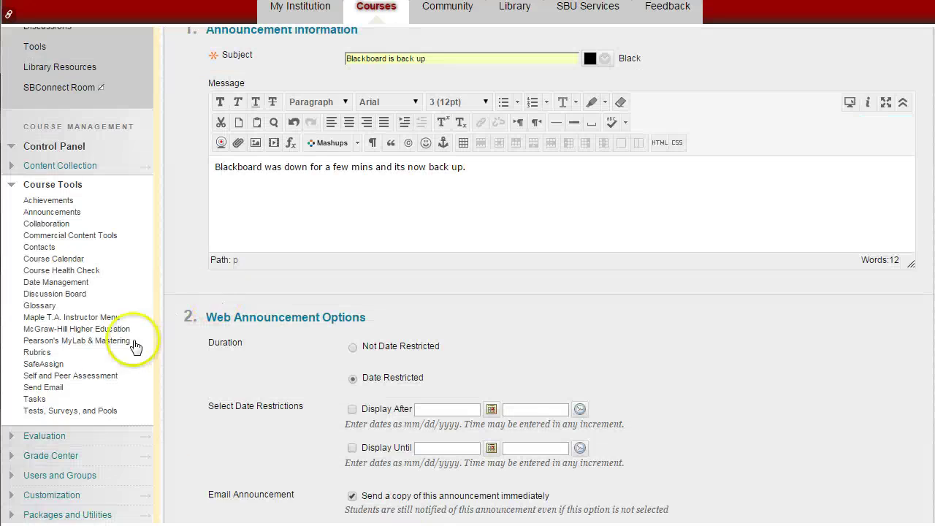
- View the Send Email recipient options again and look at the course's Tasks page
click(33, 393)
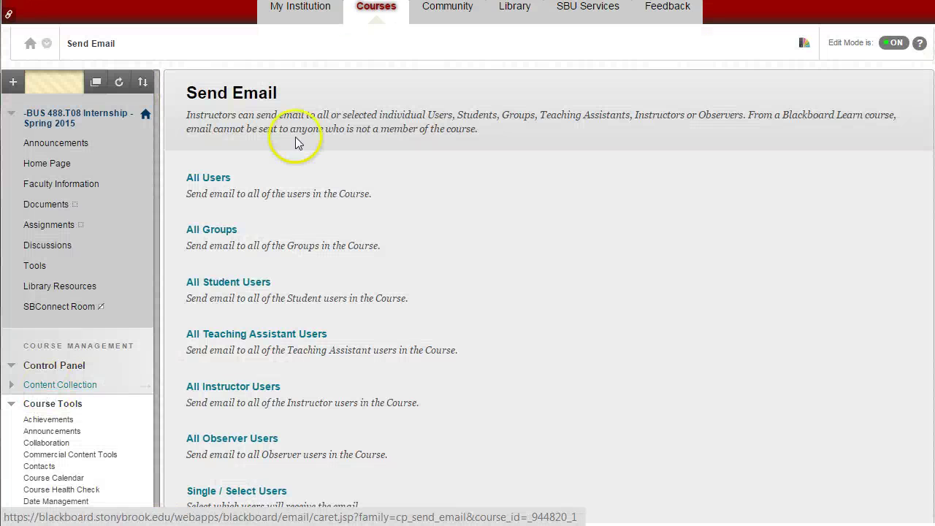
scroll(385, 274, down, 2)
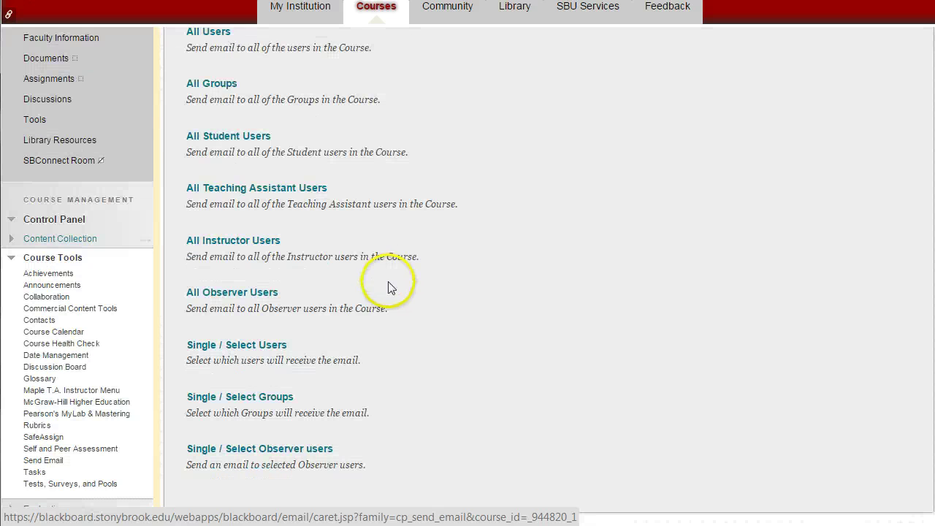
click(35, 473)
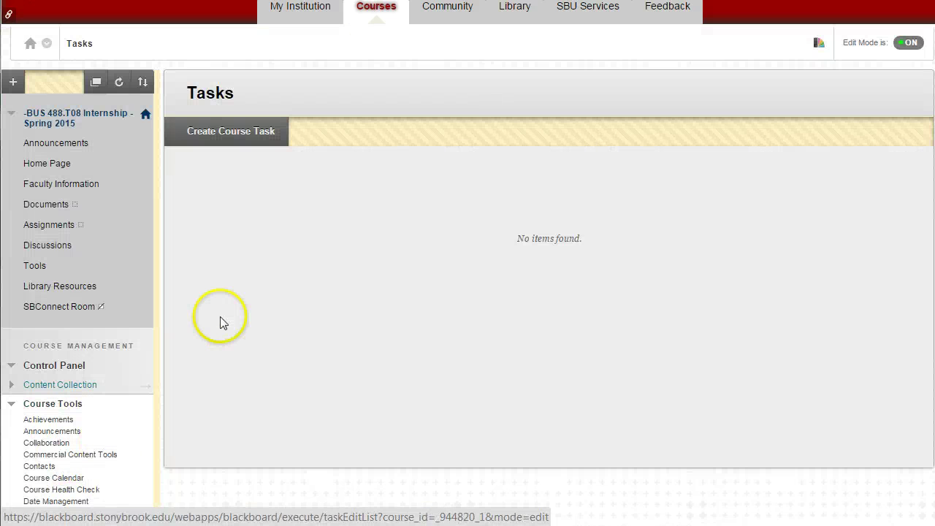
scroll(288, 311, down, 2)
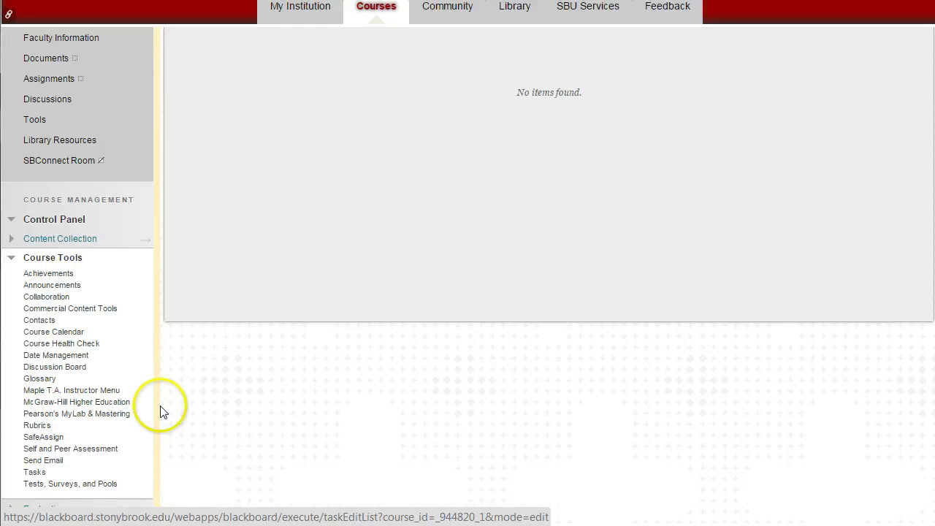
- View the Tests page under Tests, Surveys, and Pools with its options for building and importing tests
click(67, 485)
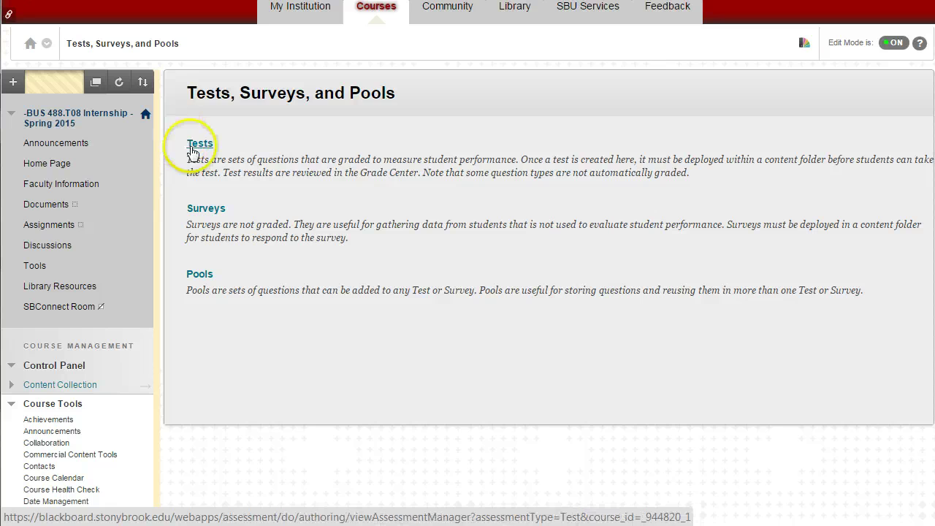
click(192, 147)
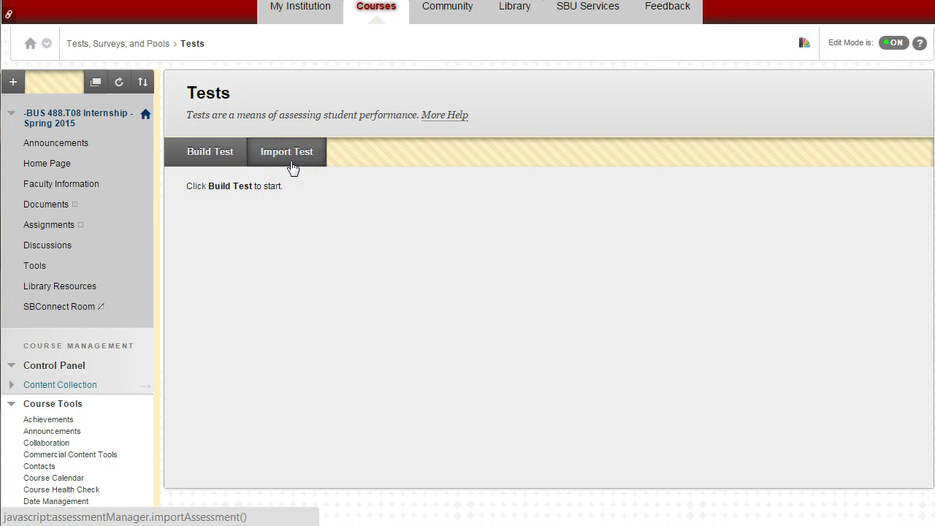
- Start adding a test assessment to the Assignments area and look at the options for a new or existing test
click(38, 226)
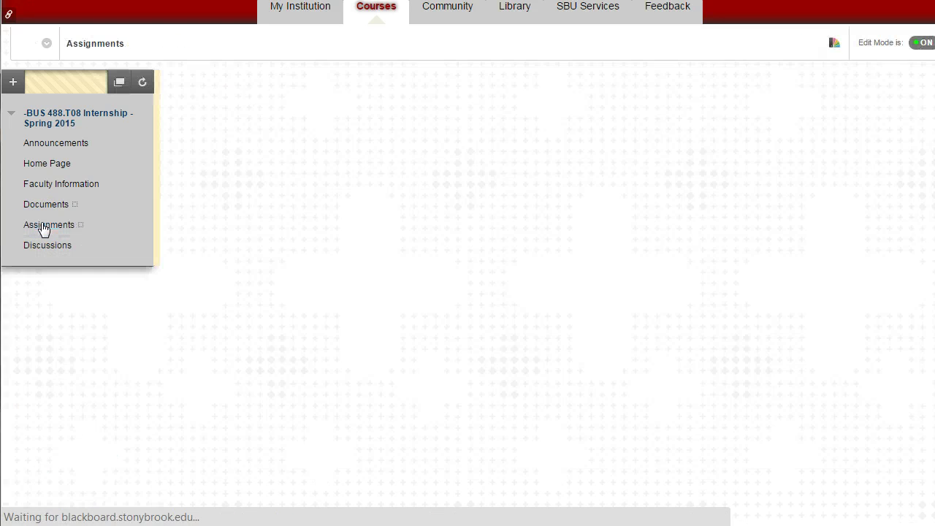
click(398, 133)
click(322, 132)
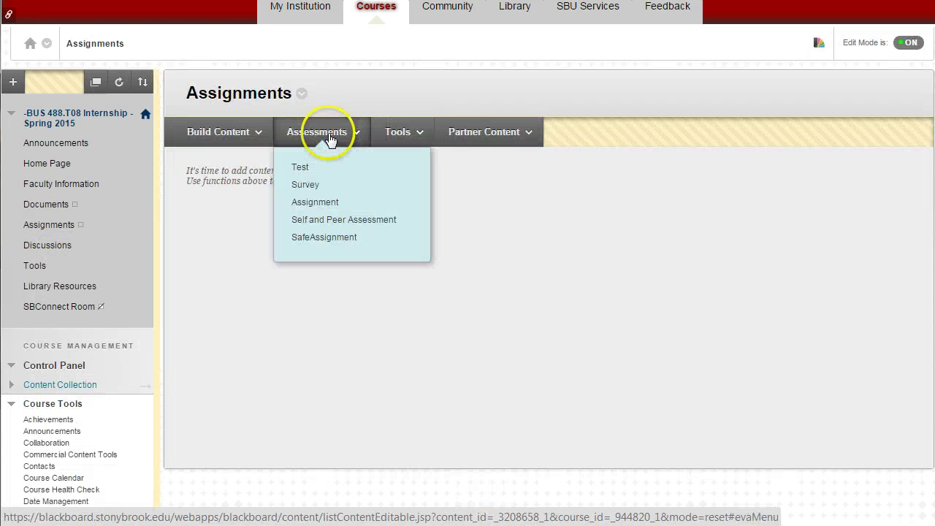
click(303, 166)
scroll(336, 327, down, 1)
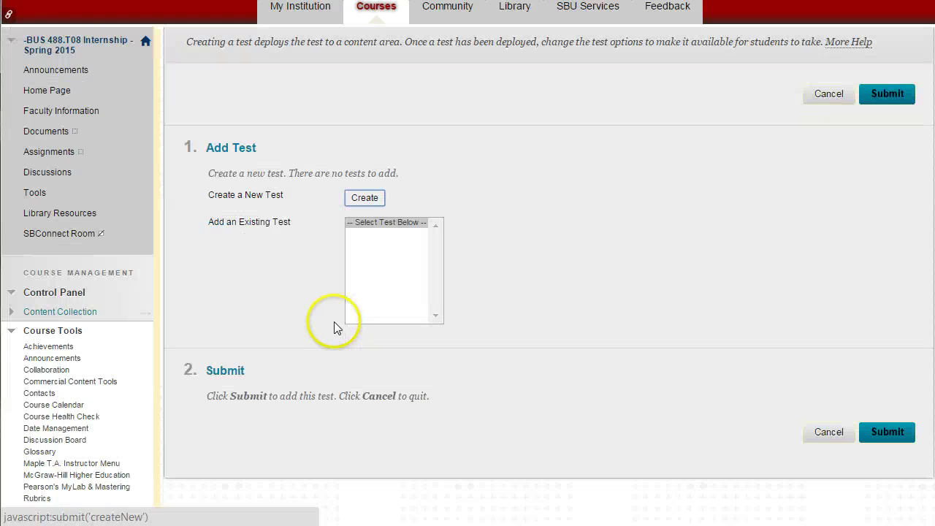
click(369, 250)
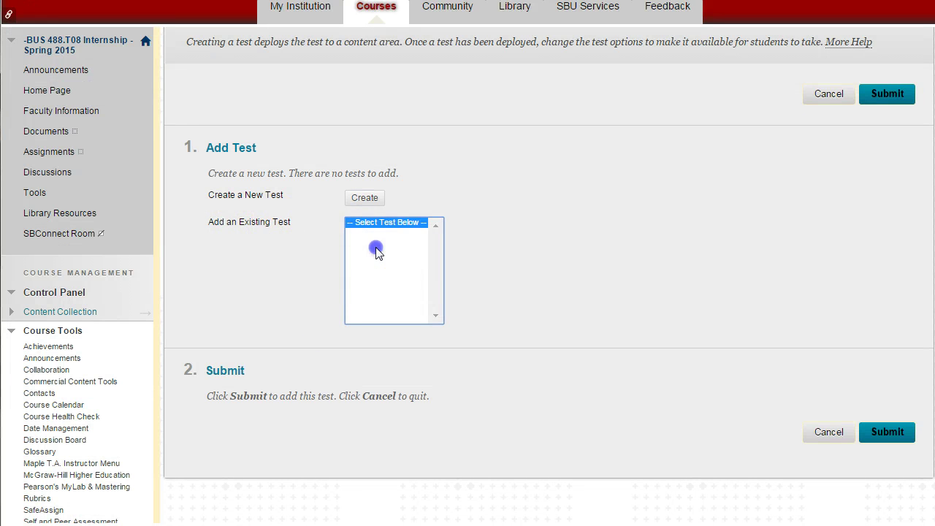
scroll(292, 276, down, 1)
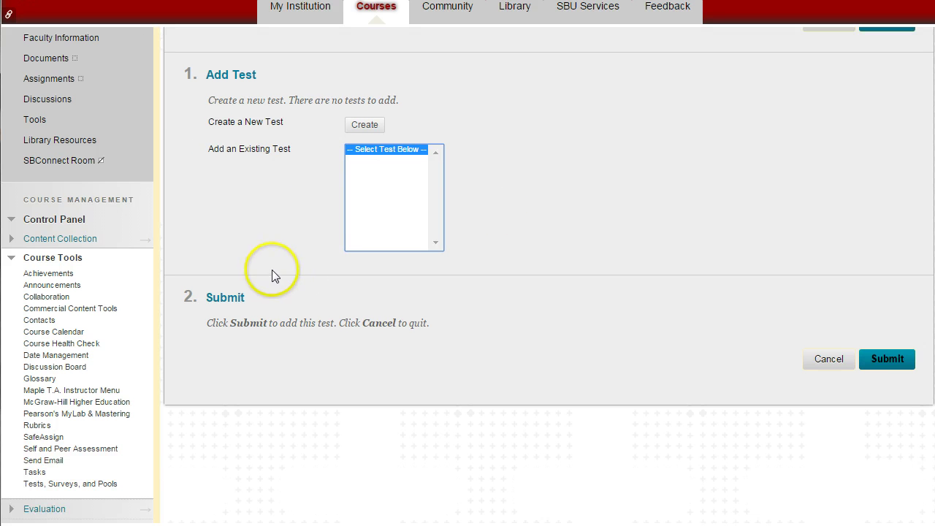
- Start building a new survey under Tests, Surveys, and Pools and look through its name, description and instructions fields
click(88, 483)
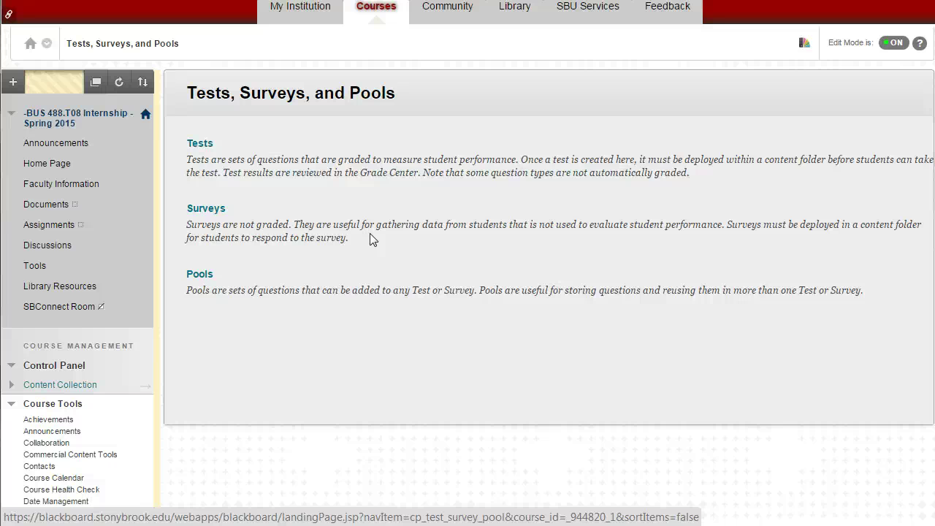
scroll(332, 211, down, 1)
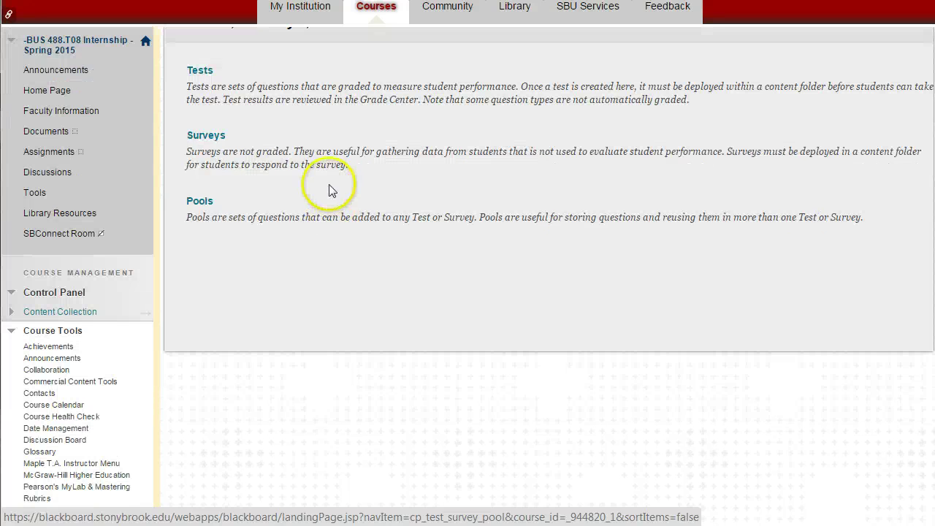
click(216, 143)
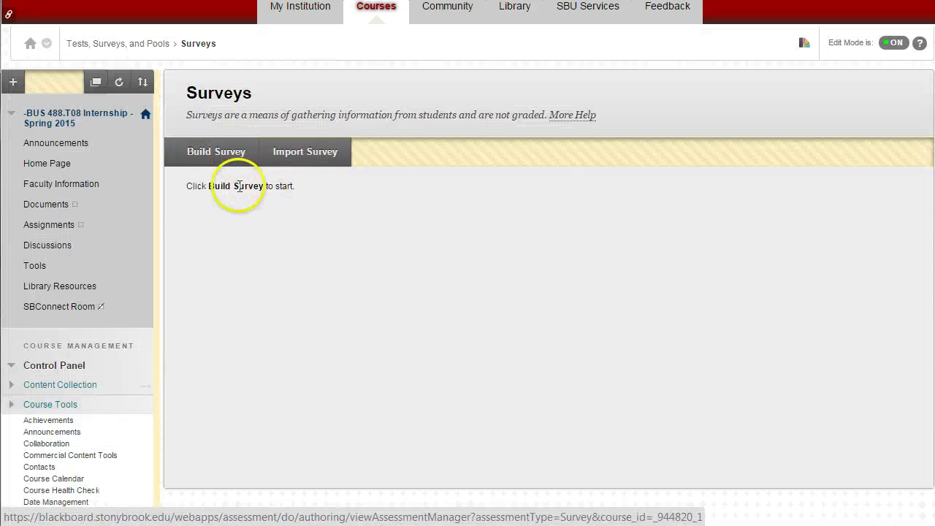
click(219, 155)
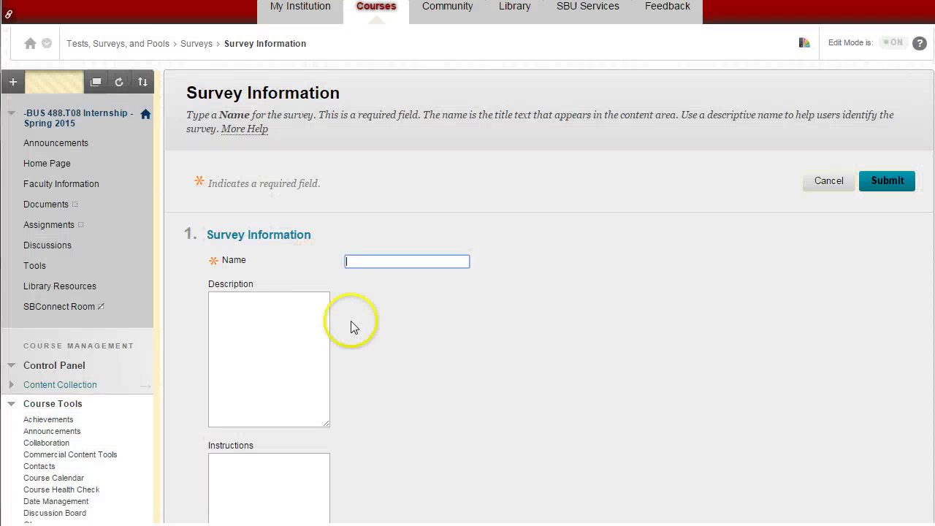
scroll(358, 325, down, 2)
scroll(363, 321, down, 1)
scroll(361, 314, up, 1)
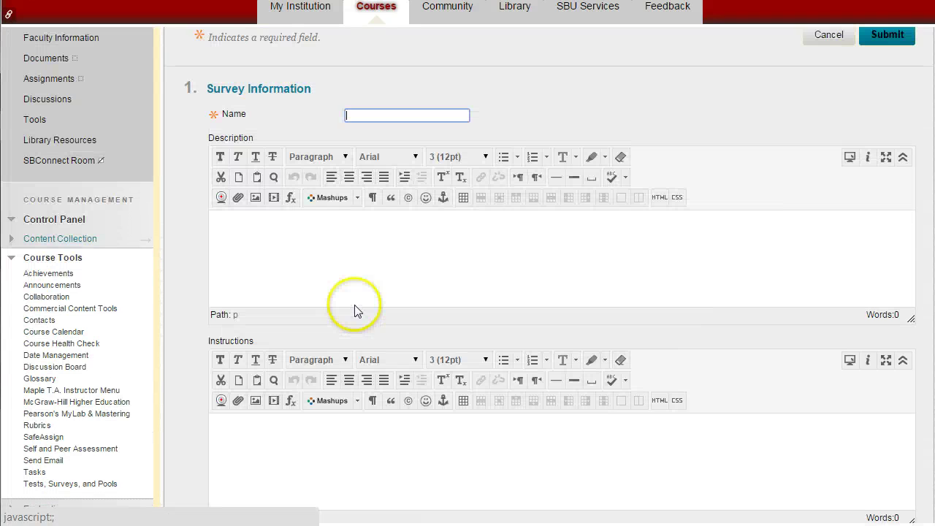
scroll(278, 252, down, 2)
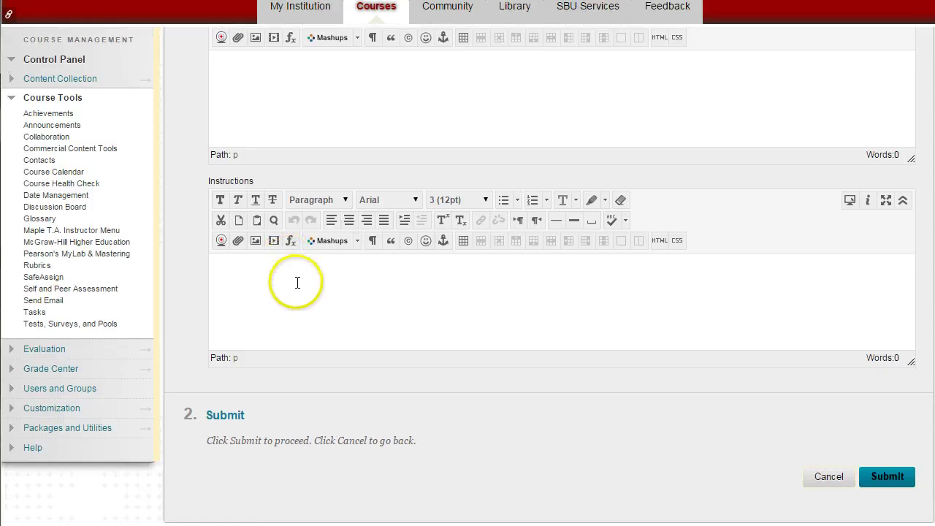
scroll(298, 281, up, 3)
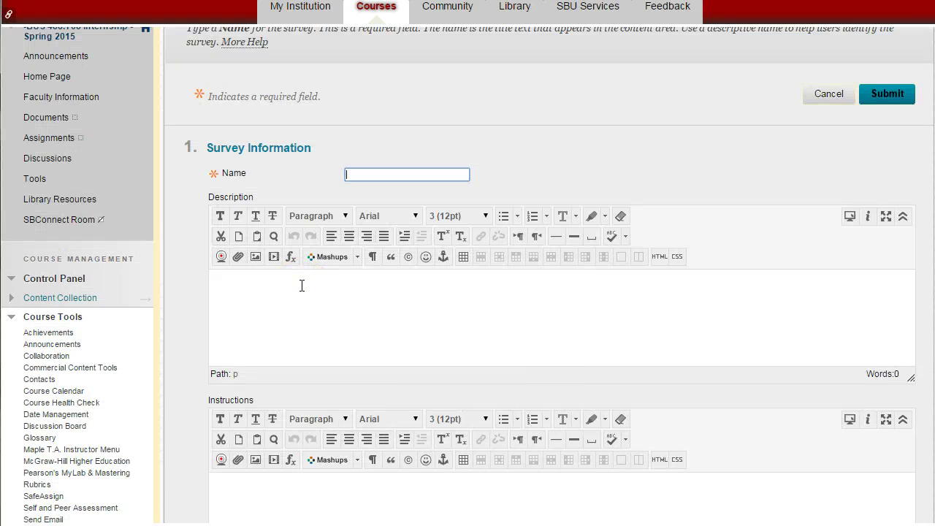
scroll(301, 284, down, 3)
click(304, 279)
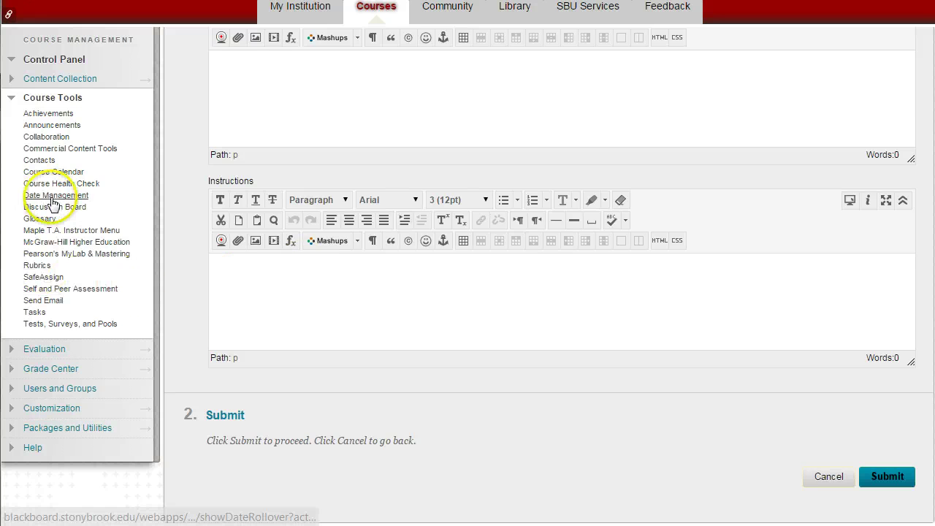
- Collapse the Course Tools section of the Control Panel
scroll(52, 204, up, 1)
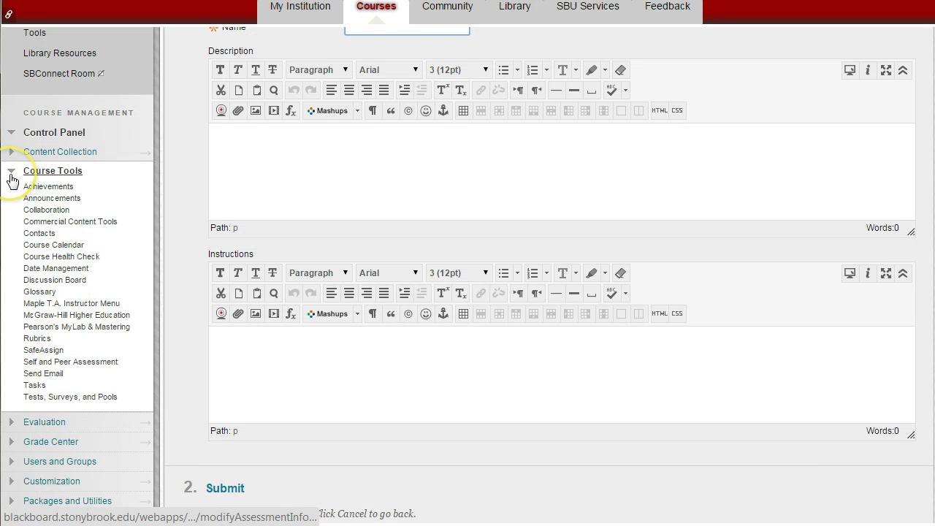
click(12, 176)
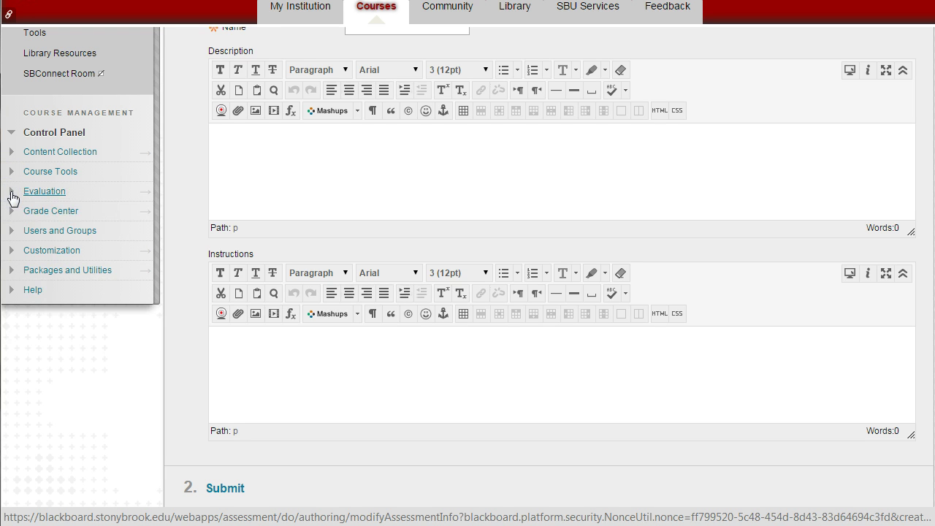
- Open the Course Reports page under Evaluation and look through the available reports and their descriptions
click(11, 192)
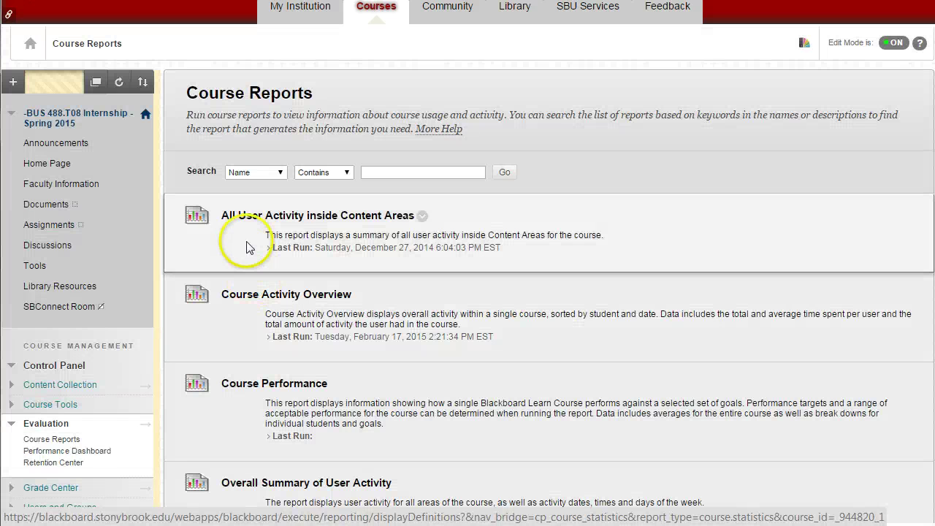
scroll(257, 250, down, 2)
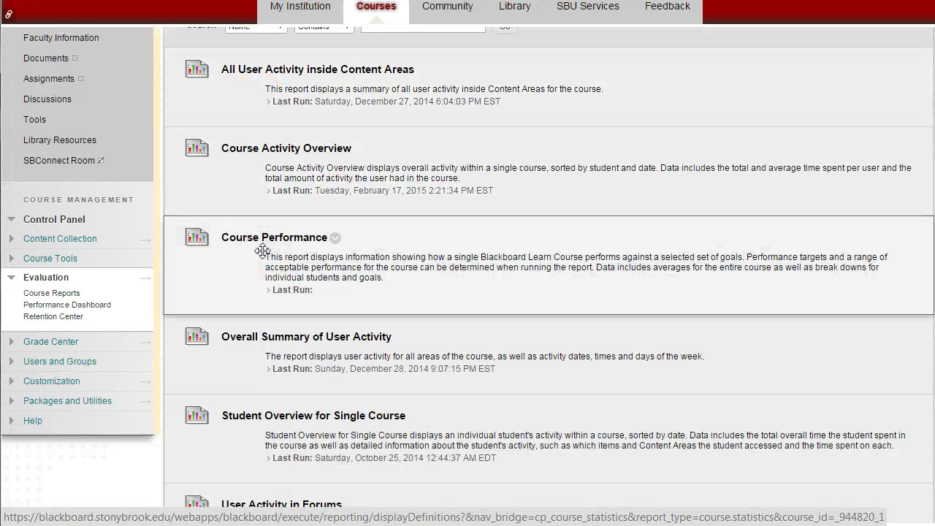
scroll(264, 257, down, 2)
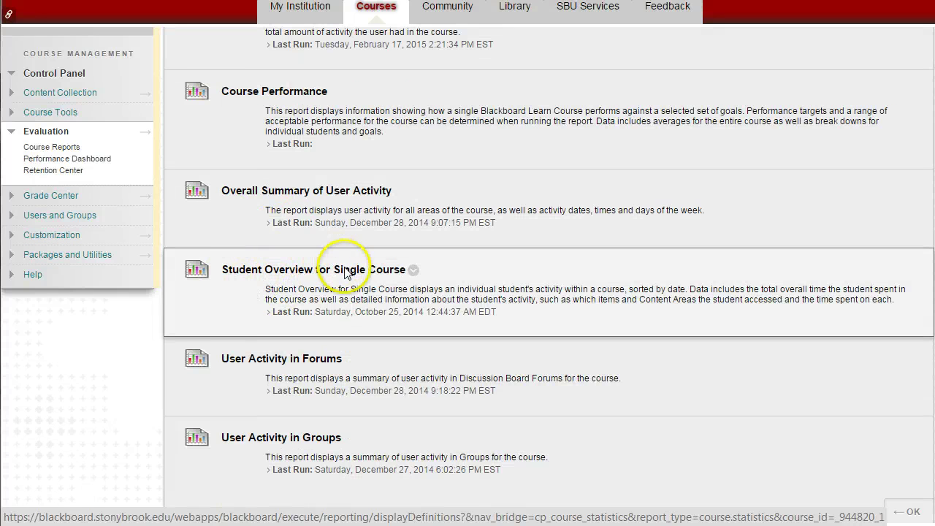
scroll(321, 280, up, 1)
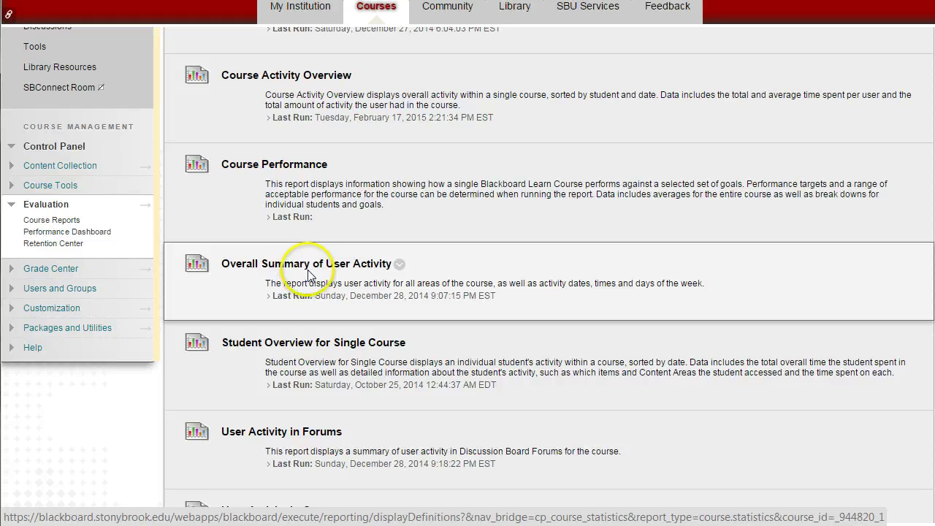
scroll(306, 270, up, 2)
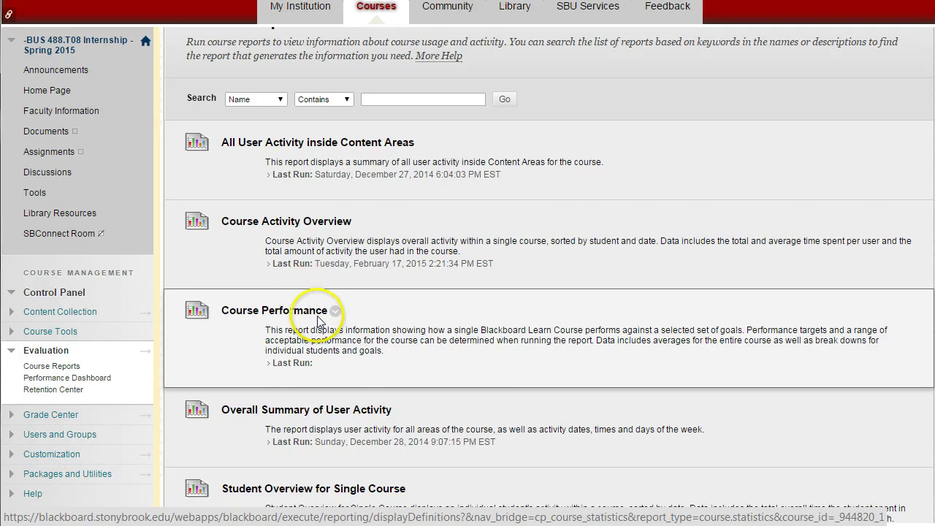
scroll(319, 321, down, 2)
scroll(307, 336, down, 1)
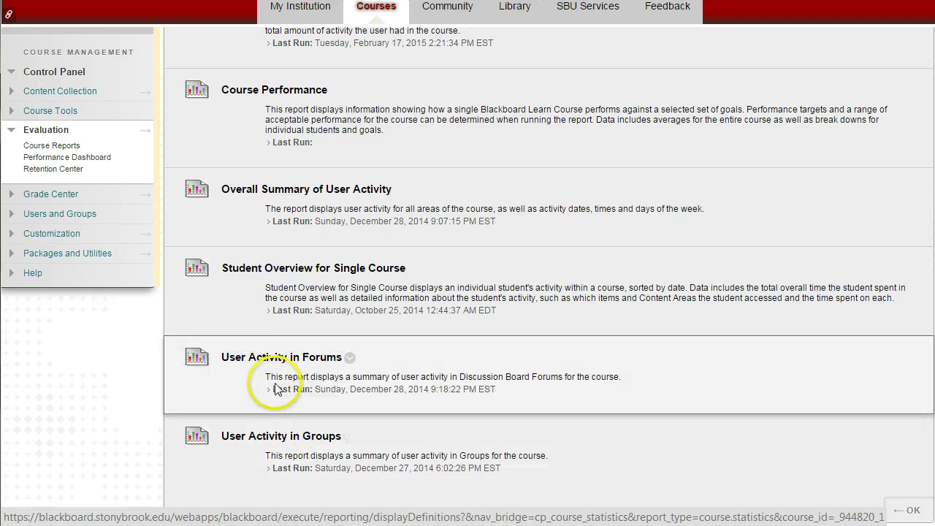
scroll(263, 383, up, 4)
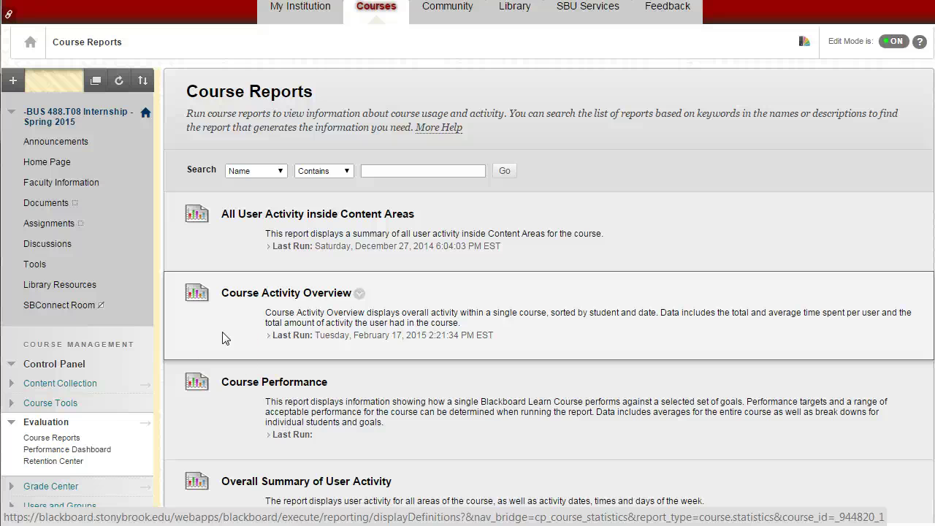
scroll(234, 361, down, 1)
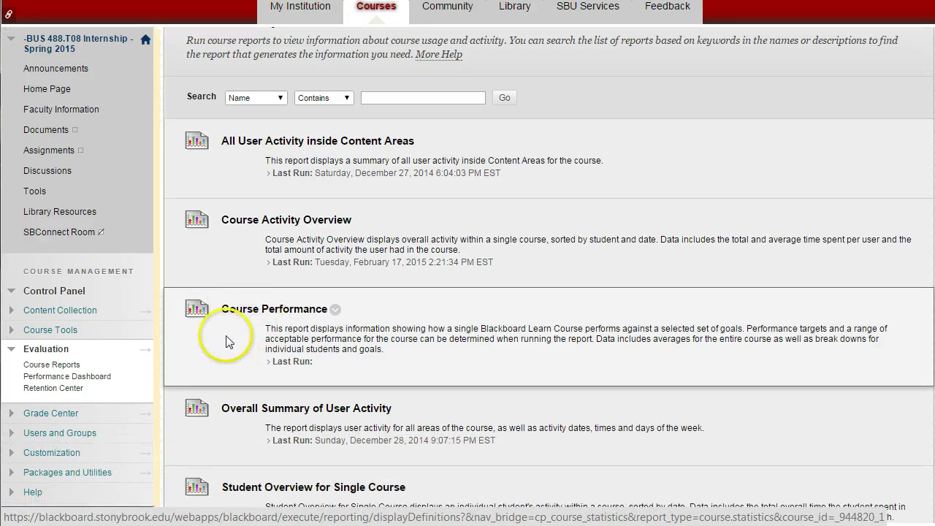
scroll(227, 322, down, 1)
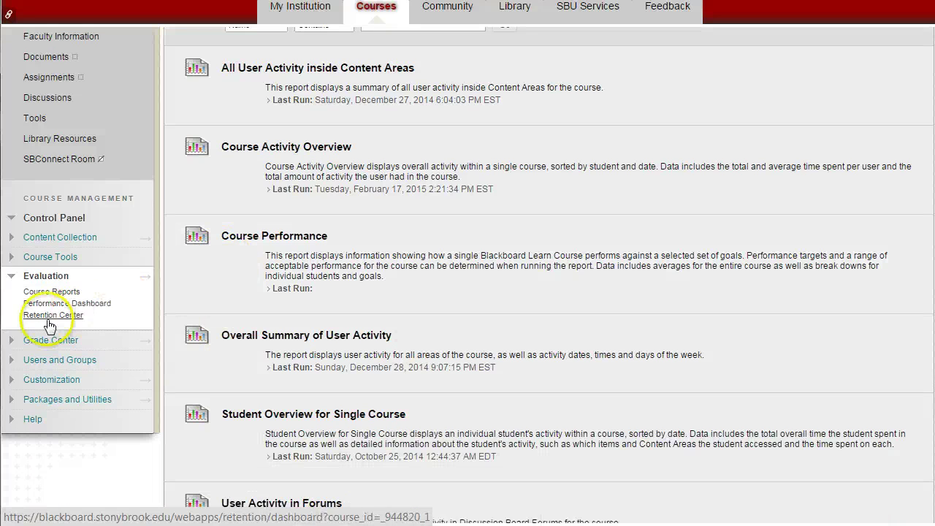
- Collapse the Evaluation section, expand Grade Center and open the Full Grade Center
click(12, 277)
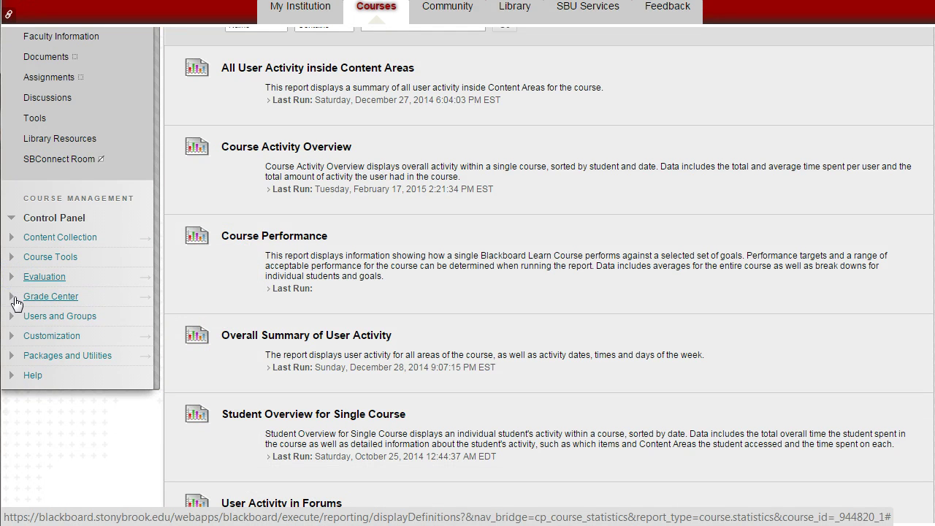
click(11, 297)
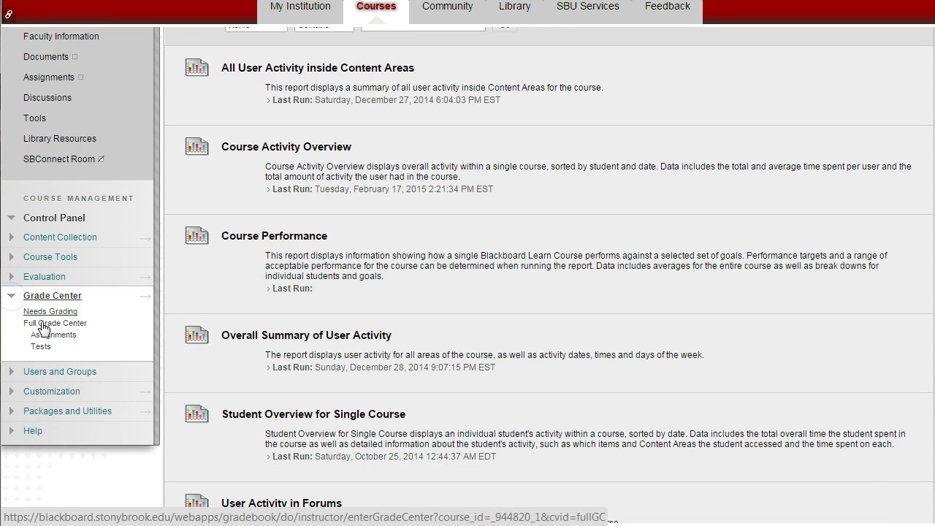
click(86, 330)
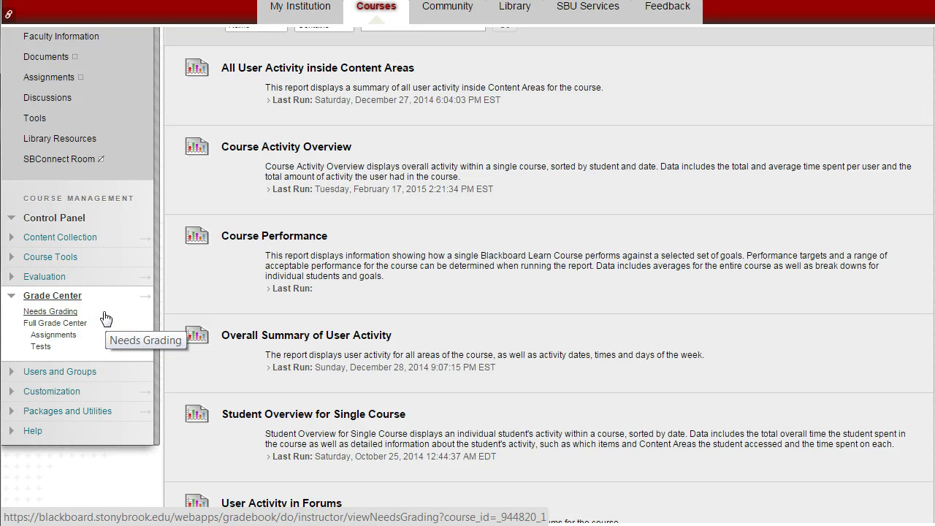
click(57, 326)
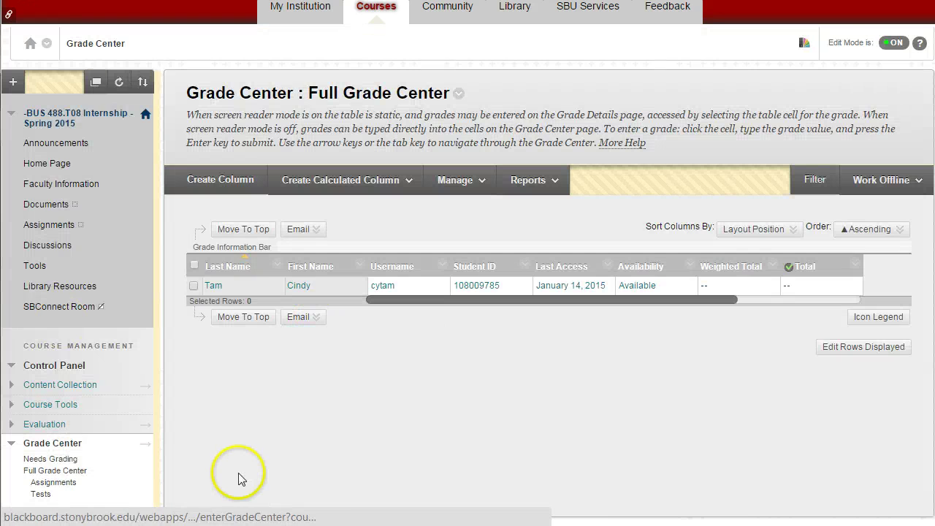
scroll(230, 398, down, 2)
scroll(230, 394, up, 2)
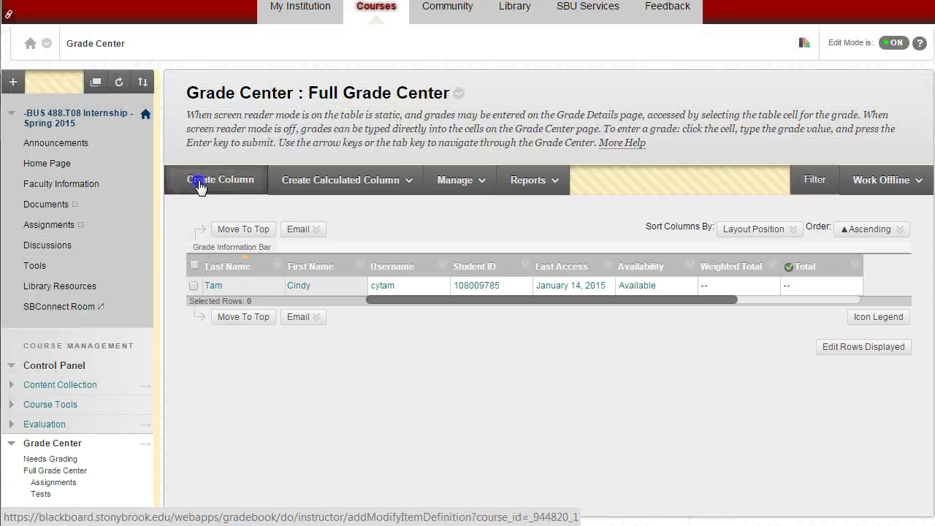
- Start a new grade column named Paper Grade, with Grade Center name Paper and description "Please complete your internship paper"
click(198, 181)
click(363, 263)
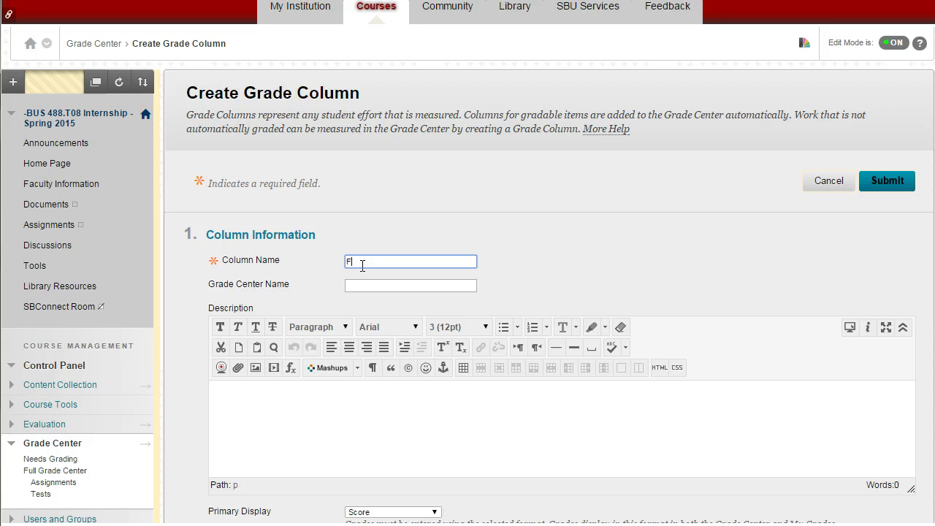
text(Paper Grade)
key(Tab)
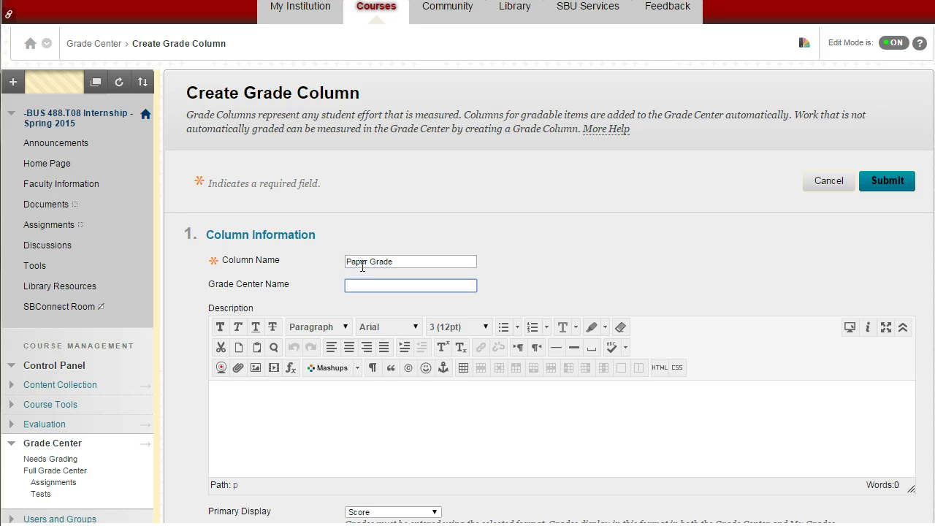
text(Paper)
click(319, 447)
click(288, 395)
text(Please complete your internship paper)
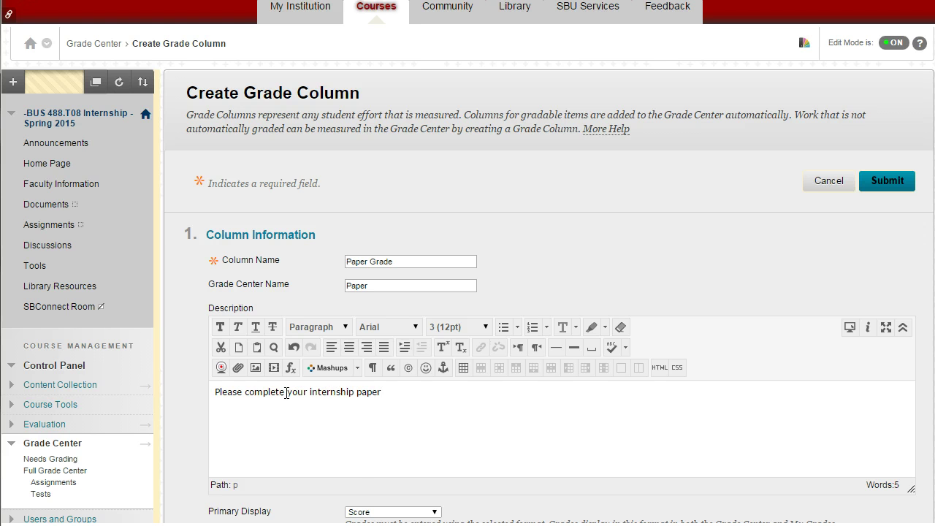
- Set the column's points possible to 100 and look at the options for adding an associated rubric
scroll(286, 393, down, 3)
click(363, 404)
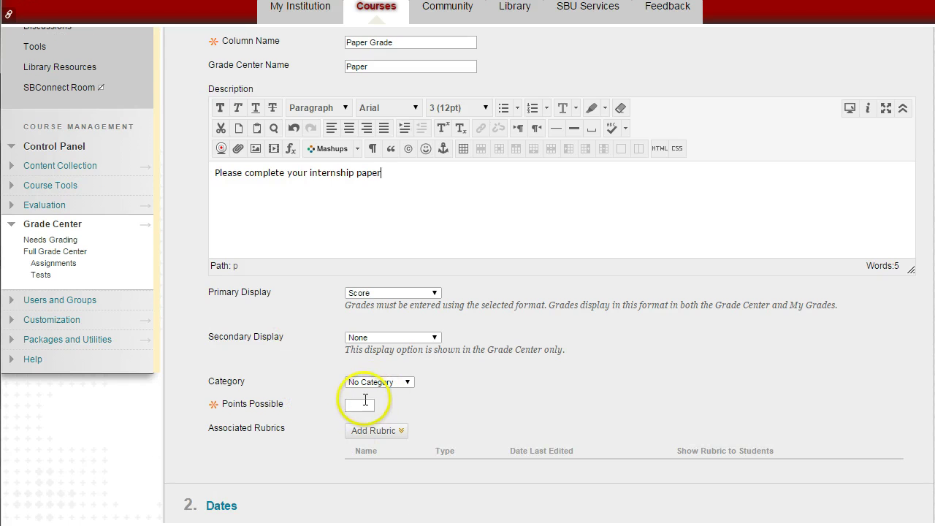
text(100)
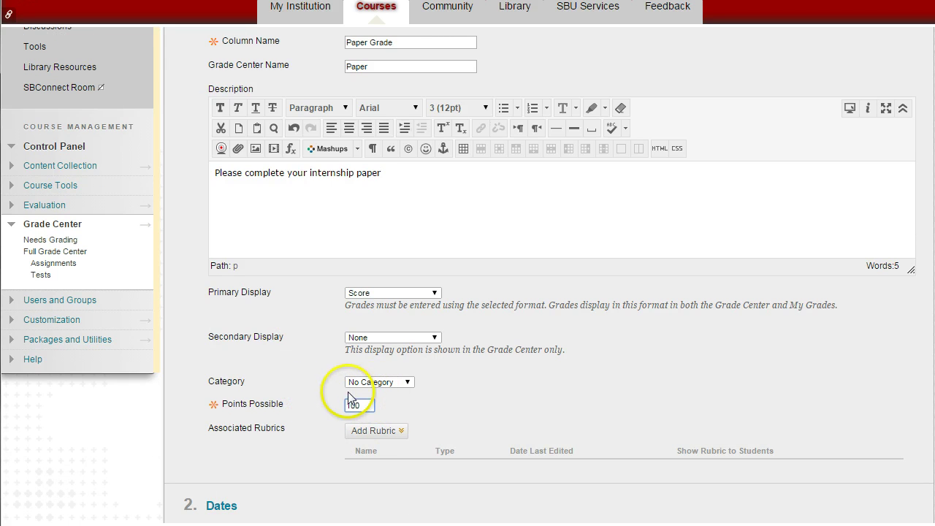
click(368, 431)
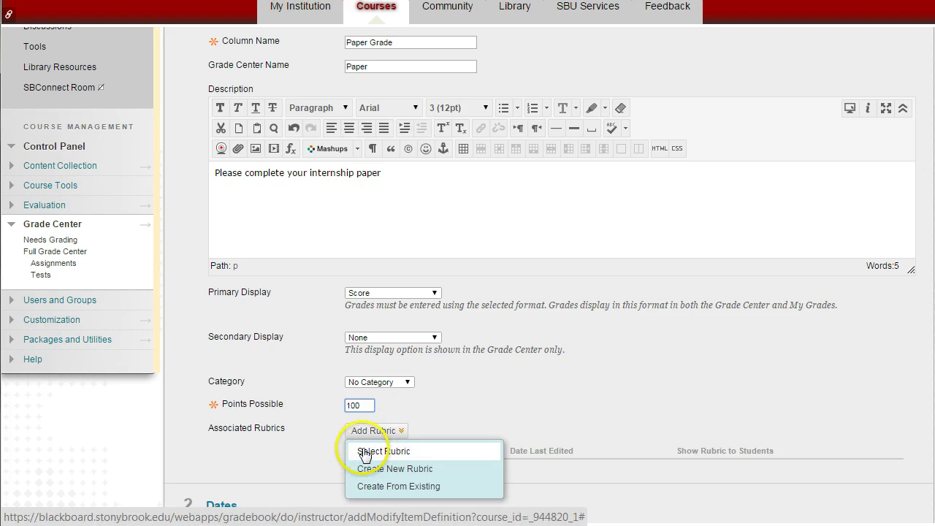
click(300, 446)
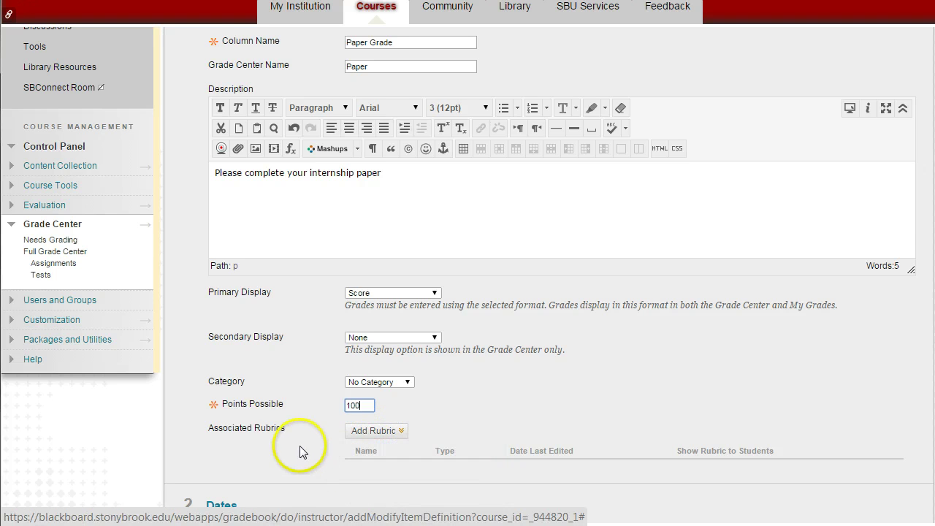
- Give the column a due date of 04/30/2015 at 11:59 PM, and submit the new grade column
scroll(295, 434, down, 3)
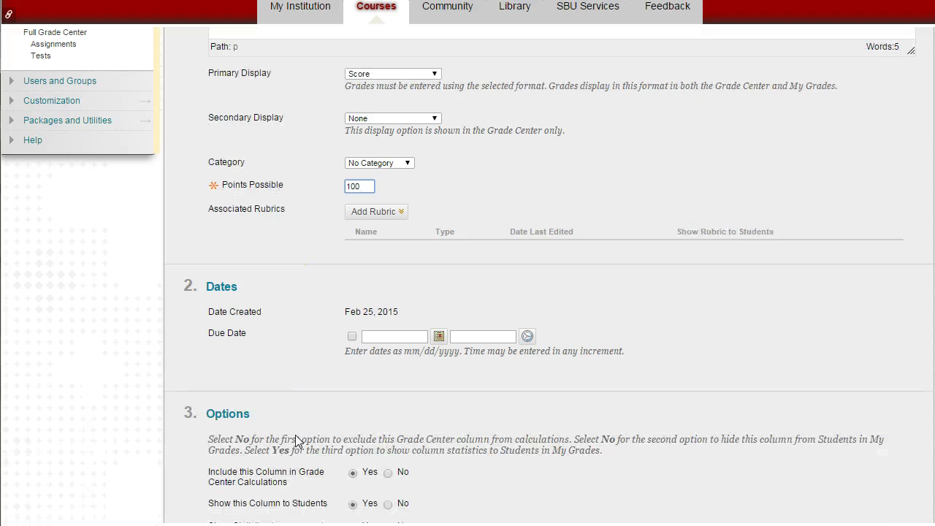
click(351, 336)
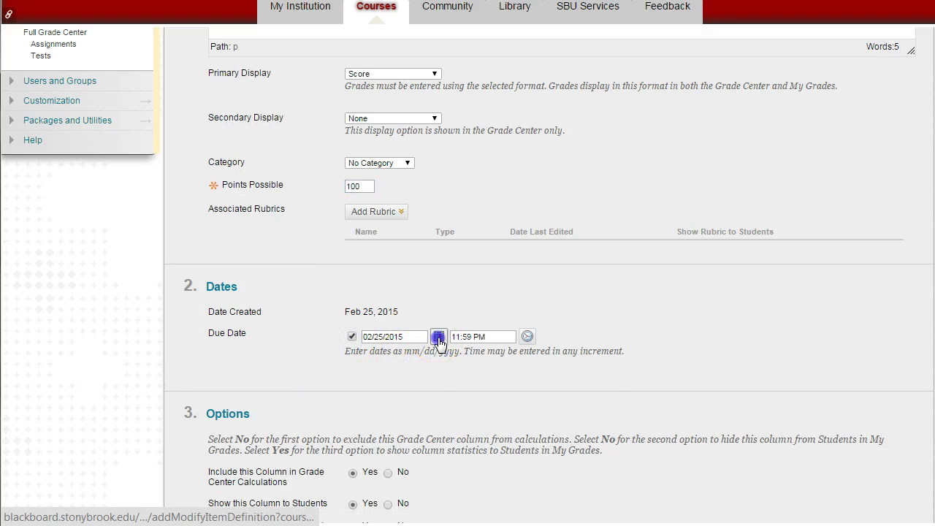
click(438, 336)
click(573, 361)
click(574, 361)
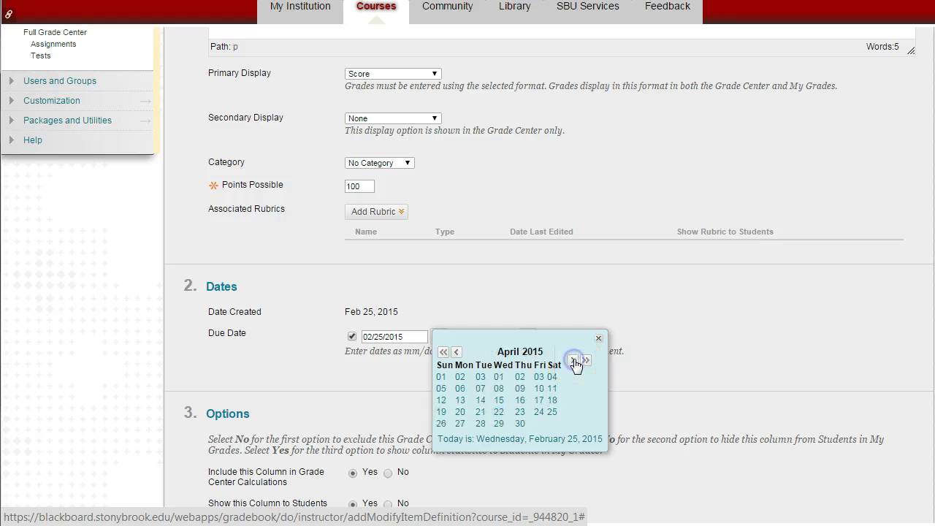
click(520, 423)
click(246, 357)
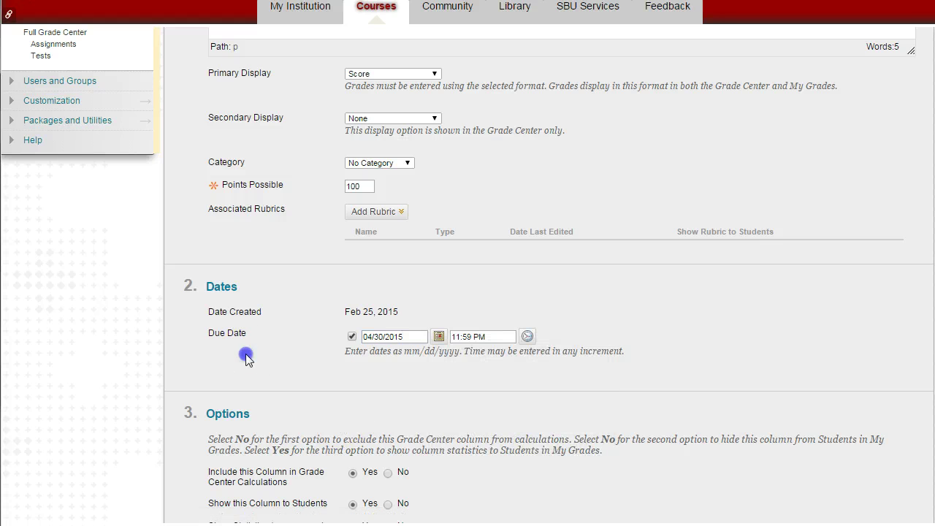
scroll(267, 361, down, 2)
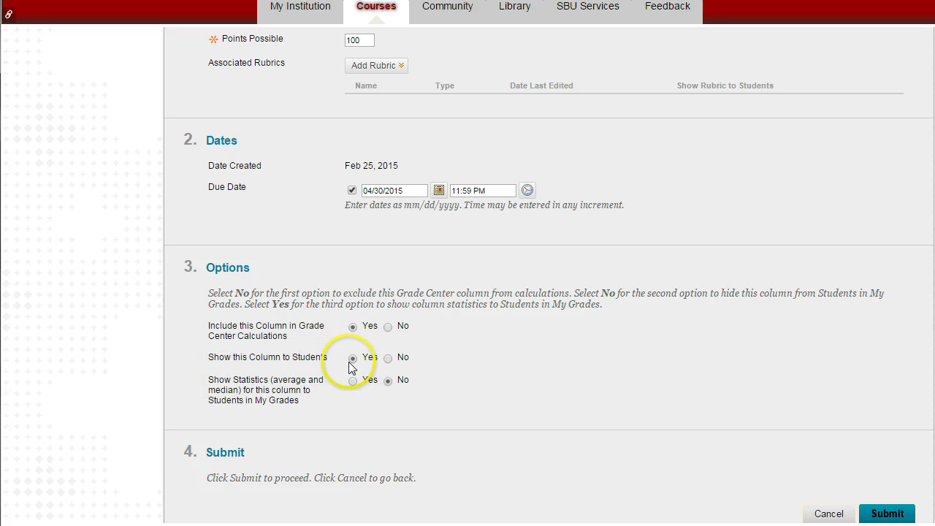
click(882, 514)
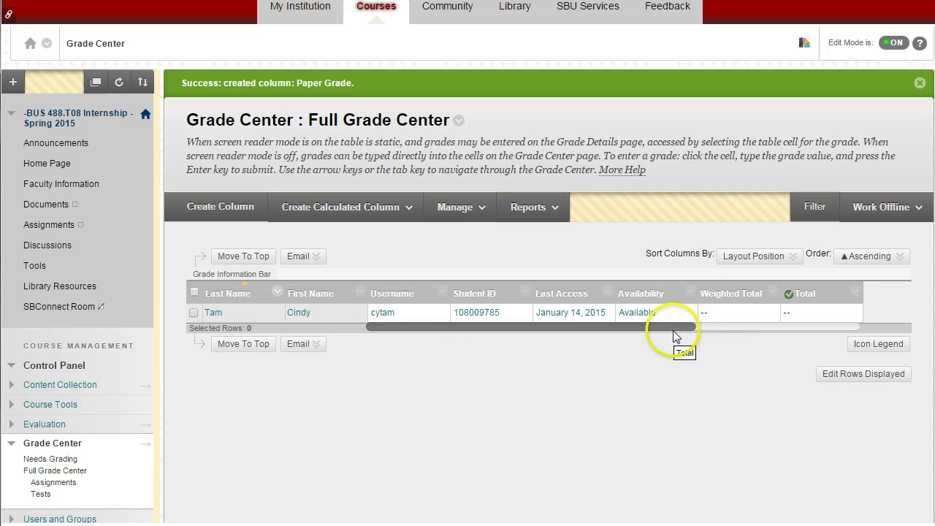
- Delete the duplicate Total column directly before the Paper column in the Full Grade Center
drag(673, 334, 824, 320)
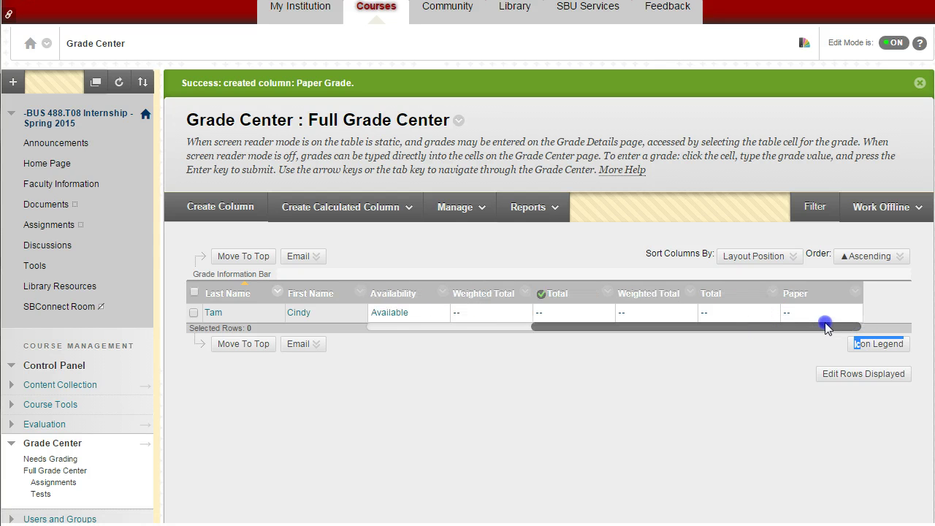
click(770, 292)
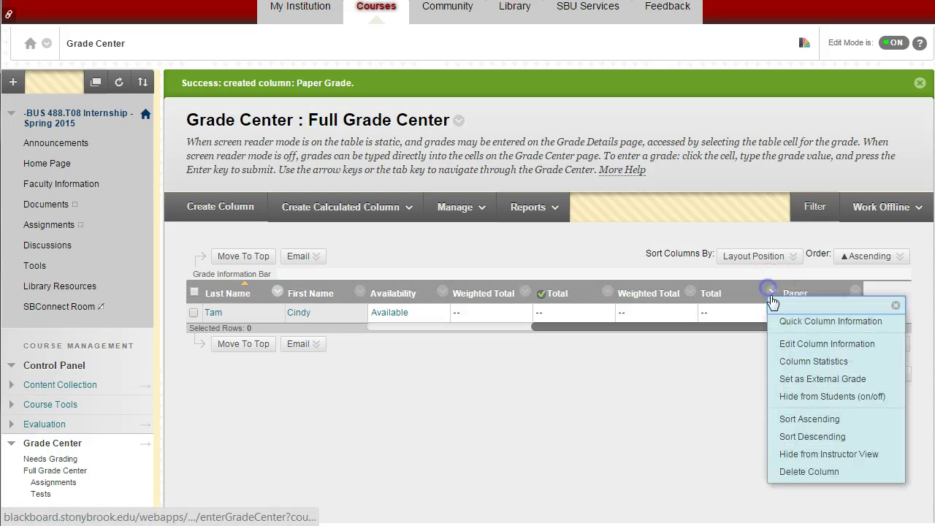
click(787, 469)
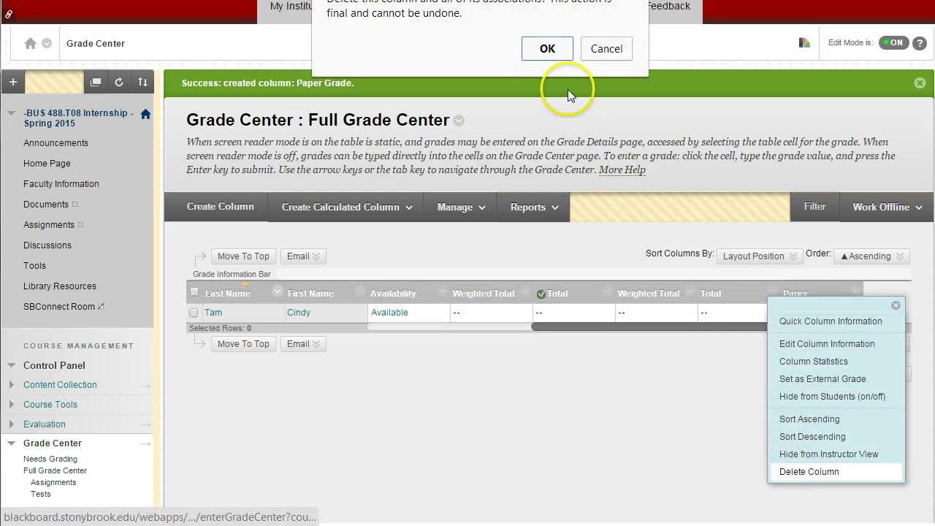
click(547, 49)
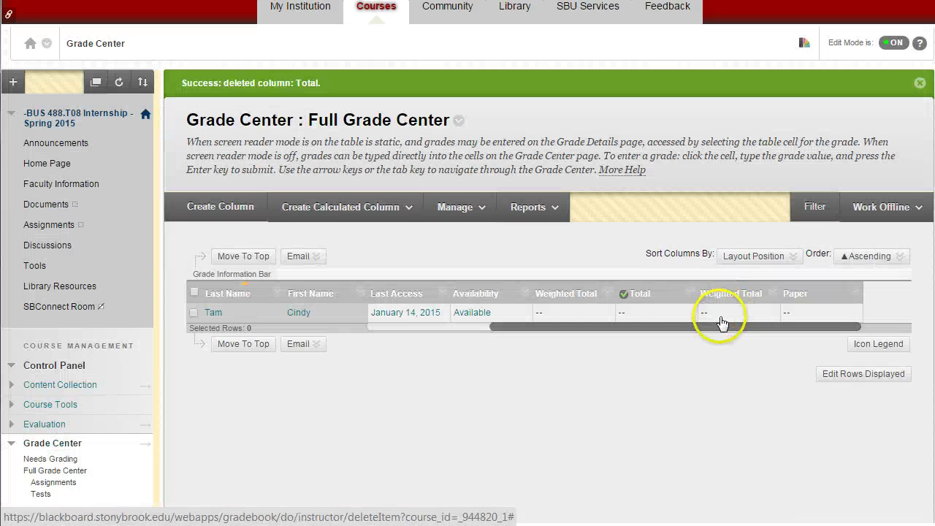
- Delete the duplicate Weighted Total column directly before the Paper column, and select the student's cell in the remaining Total column
click(773, 293)
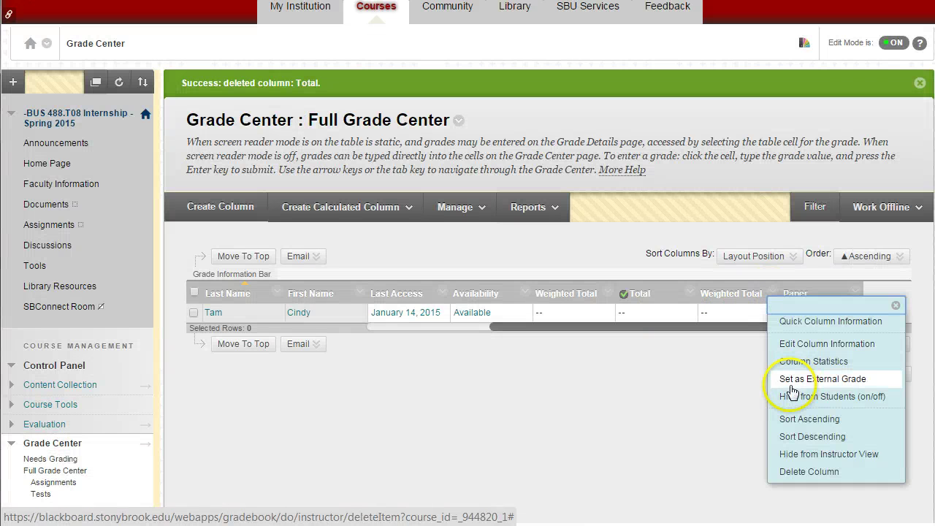
click(801, 471)
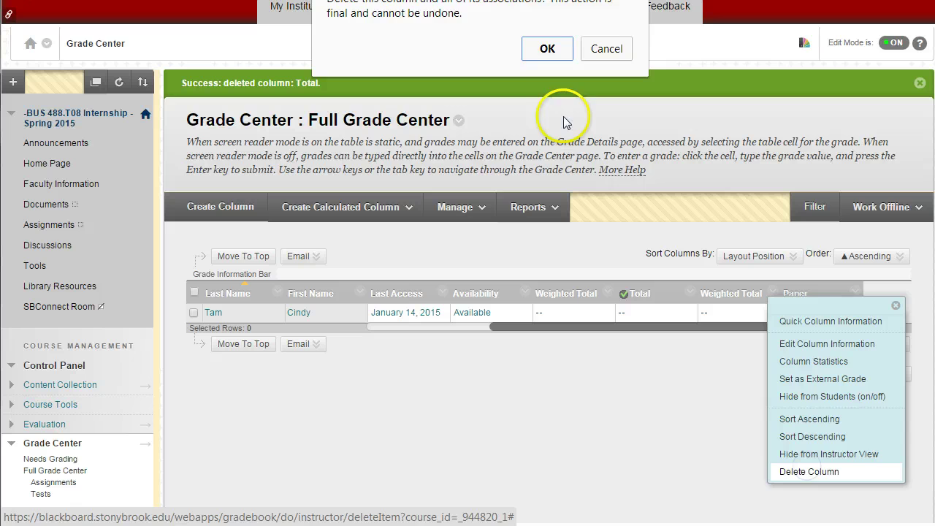
click(547, 49)
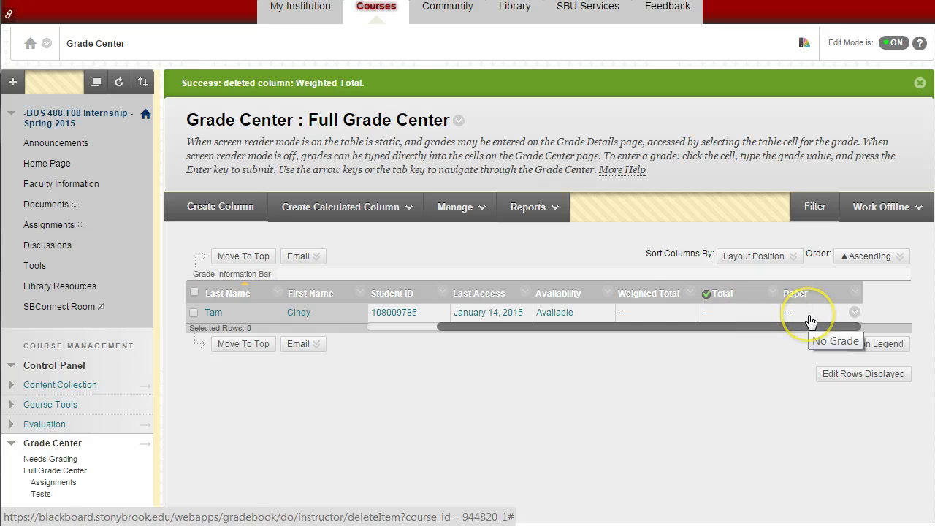
click(750, 312)
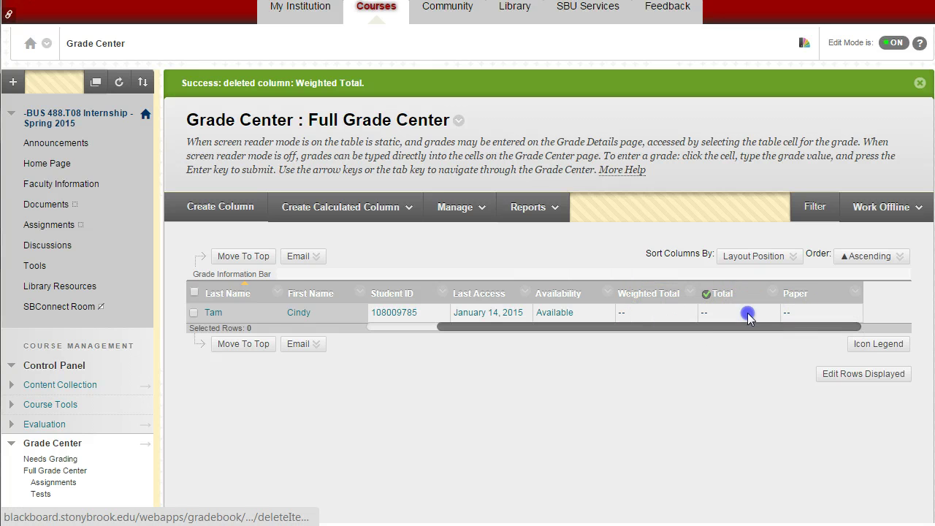
- Check the grade information for the student's Paper cell, and collapse the Grade Center section of the Control Panel
click(811, 312)
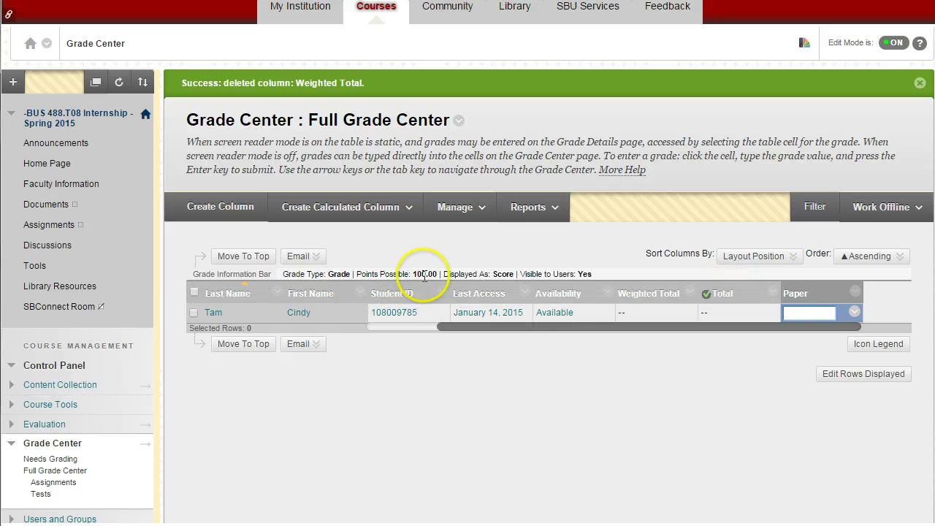
click(299, 437)
scroll(203, 400, down, 1)
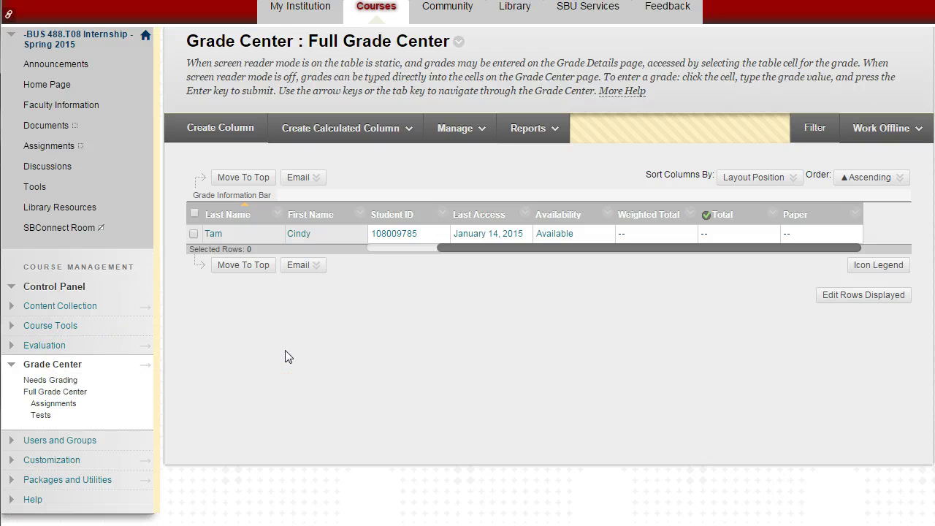
click(13, 370)
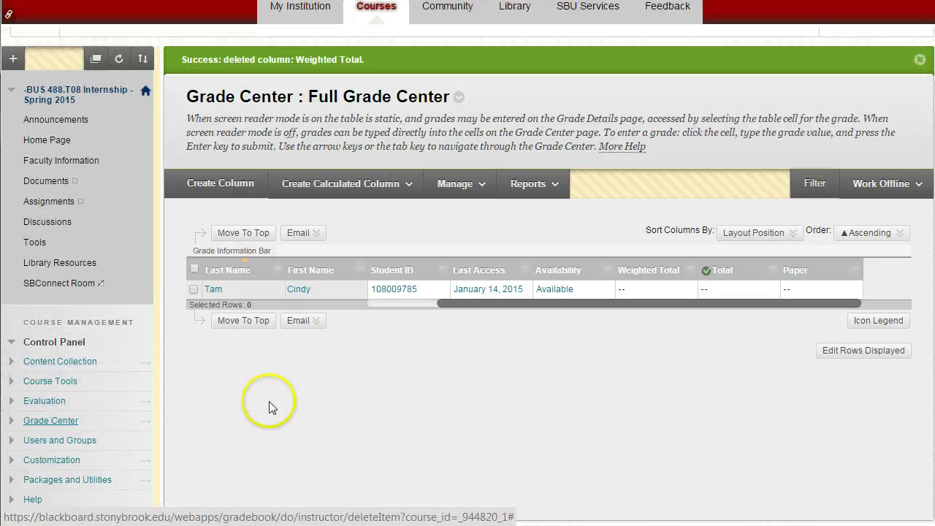
- Expand Users and Groups in the Control Panel and look through the course's user list
click(11, 440)
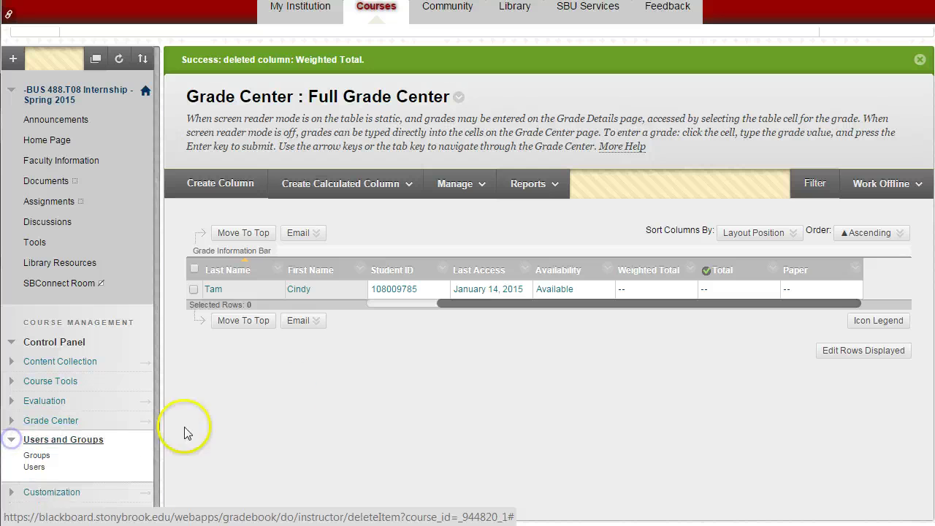
scroll(278, 378, down, 1)
click(30, 435)
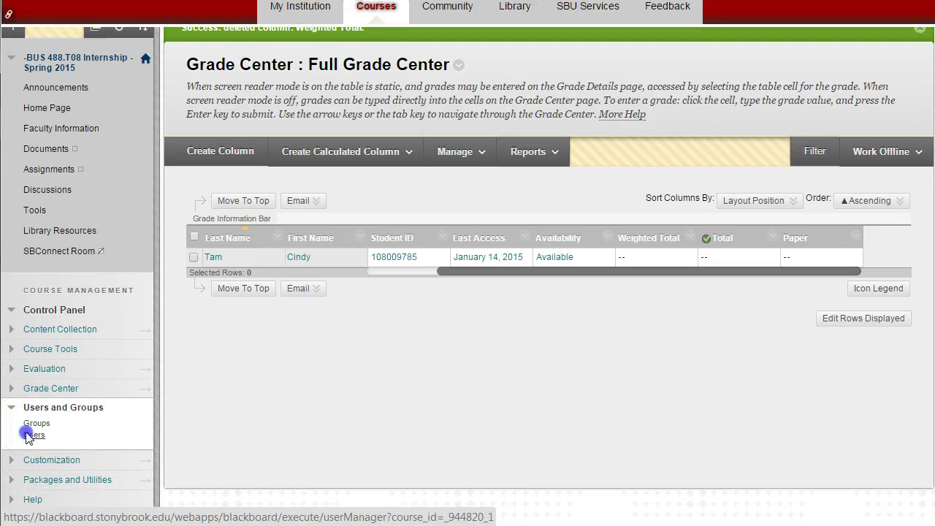
scroll(344, 314, down, 1)
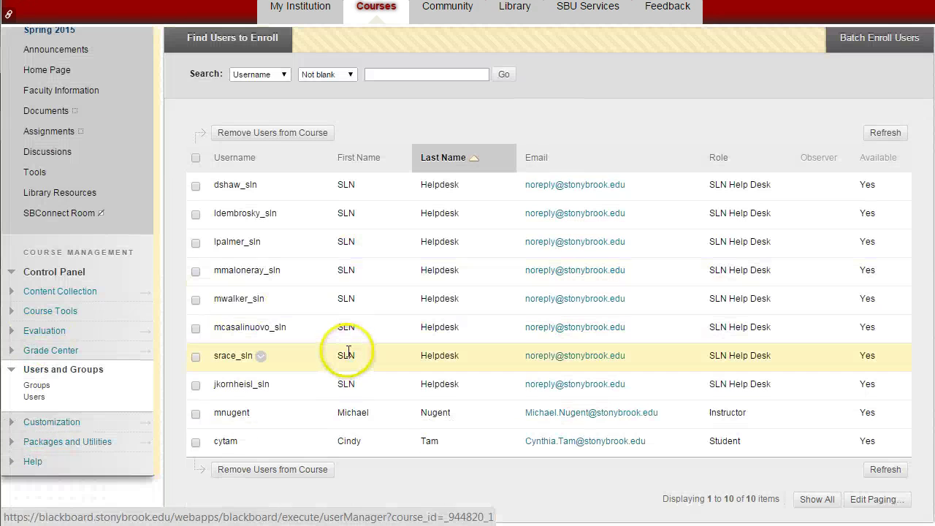
- Open the course's Groups page and review the Single Group and Group Set enrollment options for creating groups
click(35, 385)
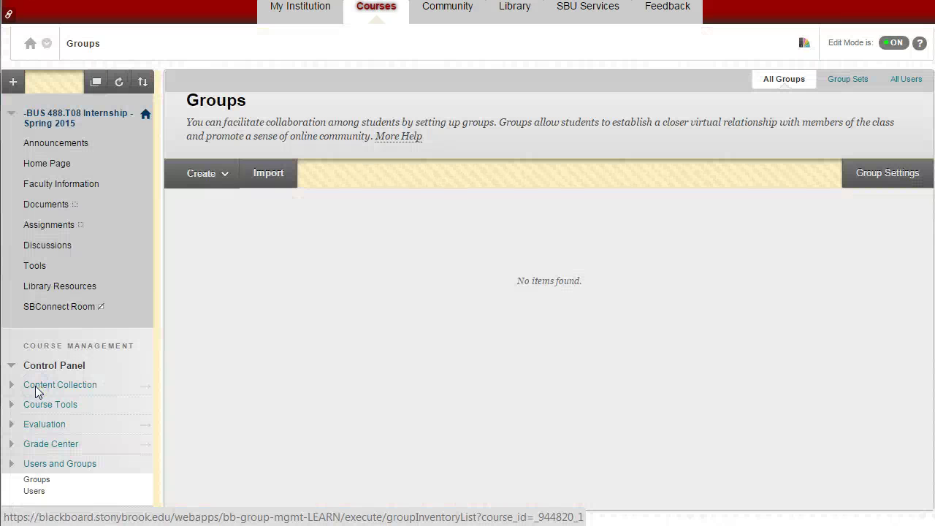
click(221, 173)
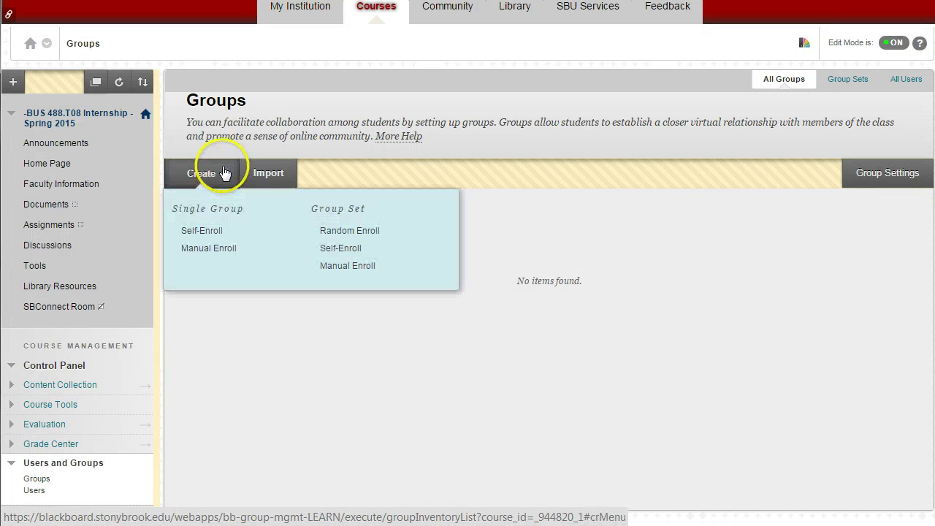
click(217, 232)
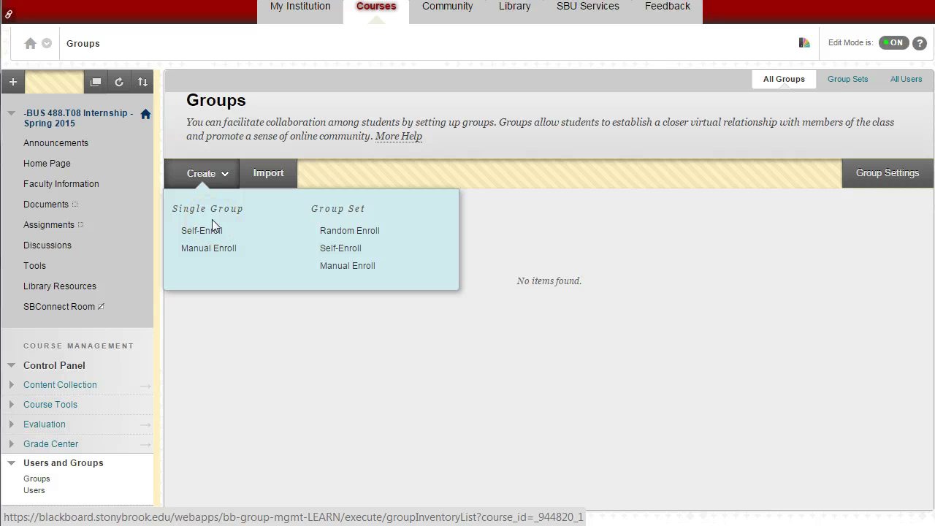
click(218, 230)
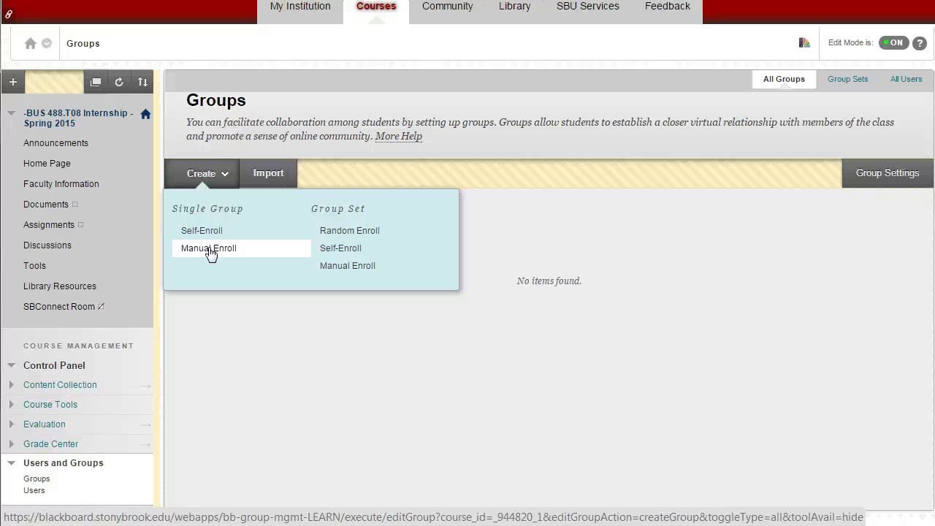
click(274, 249)
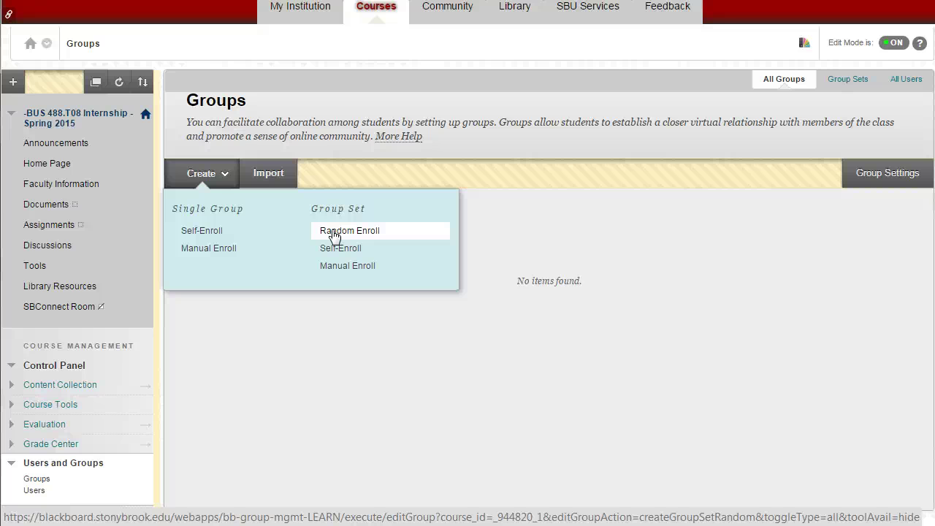
- Open the Assignments content area and start creating a new assignment from the assessment options
scroll(351, 365, down, 1)
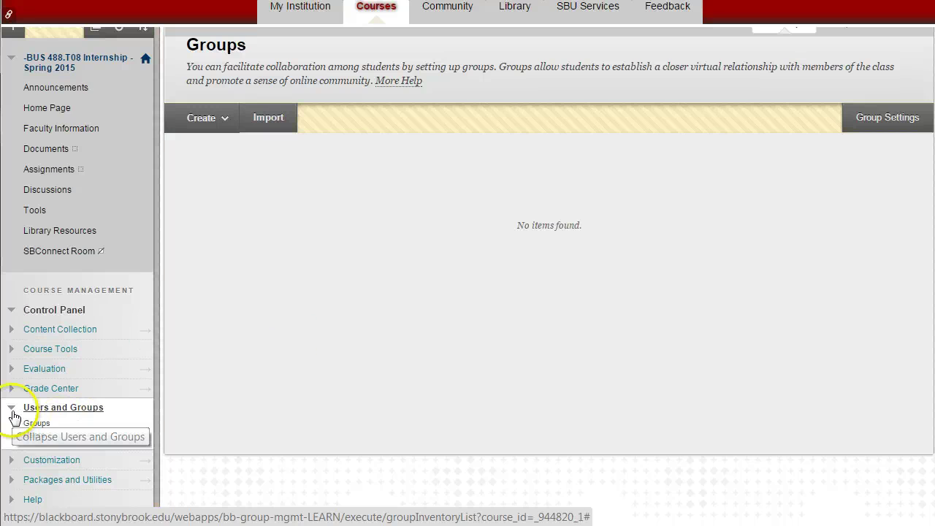
click(45, 170)
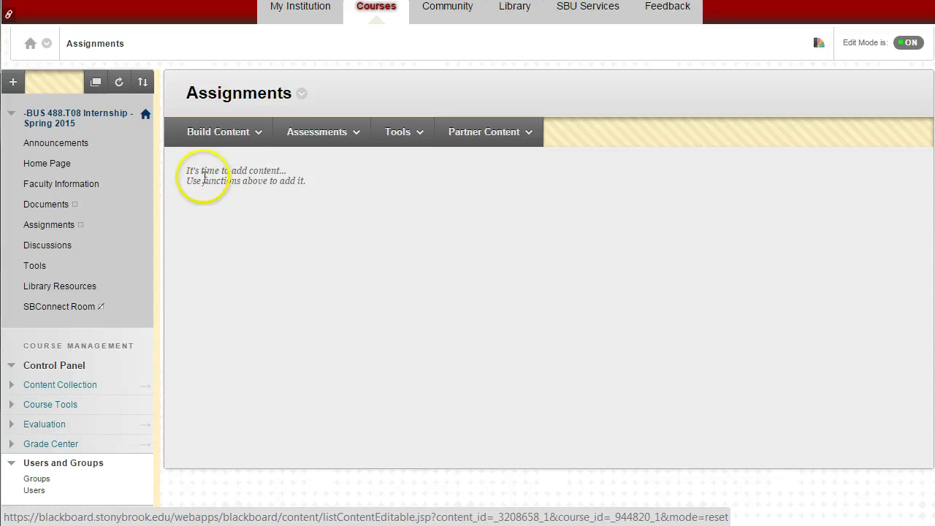
click(323, 132)
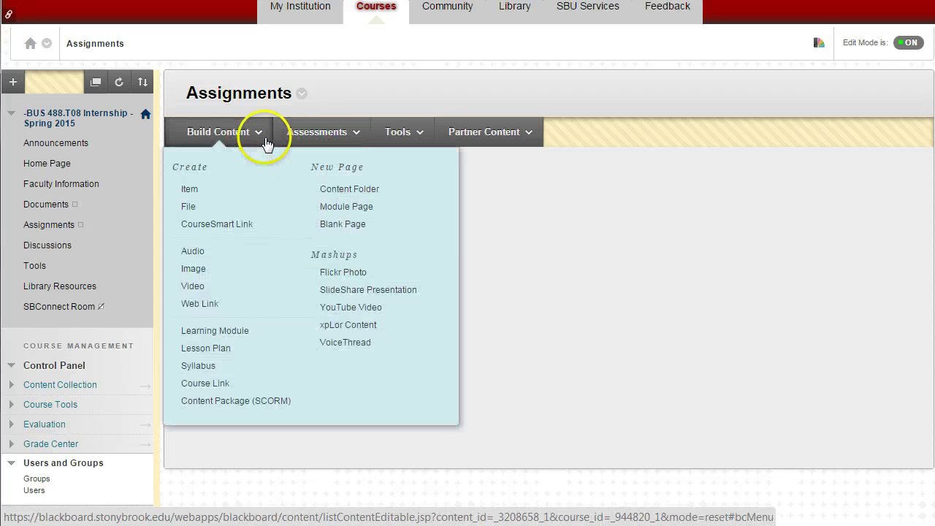
mouse_move(196, 137)
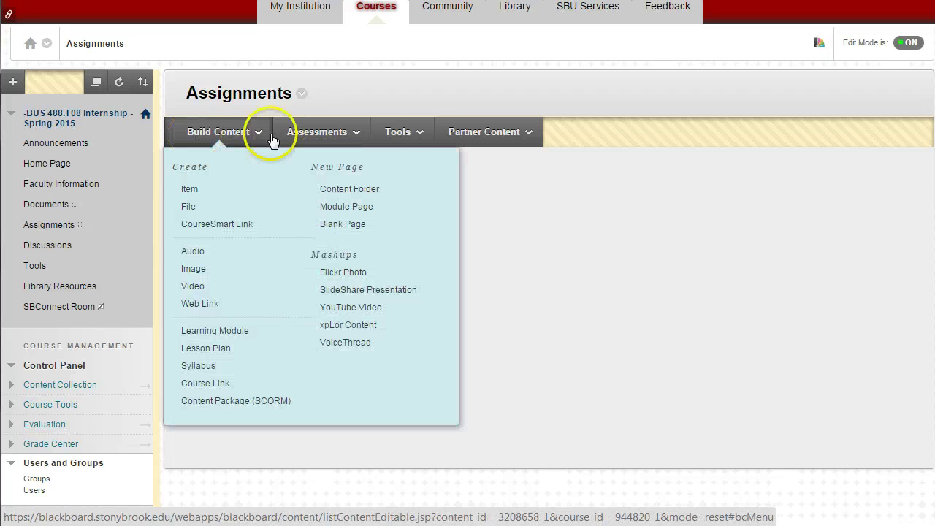
mouse_move(307, 135)
click(308, 202)
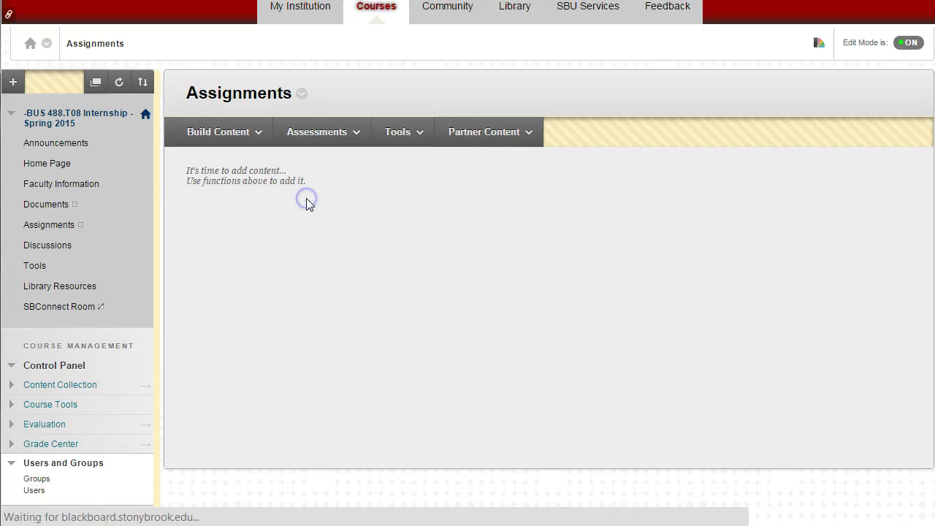
- Set the new assignment's recipients to Groups of Students and dismiss the alert
scroll(379, 276, down, 6)
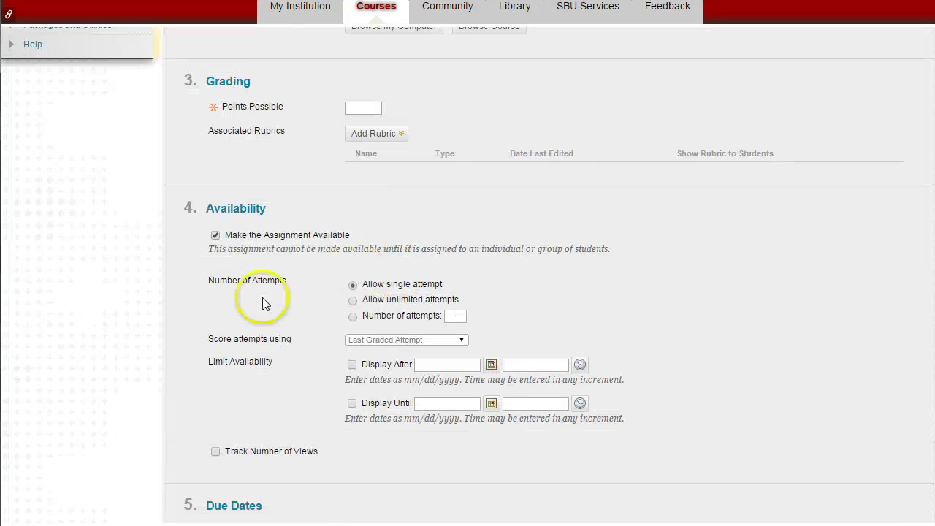
scroll(260, 313, down, 2)
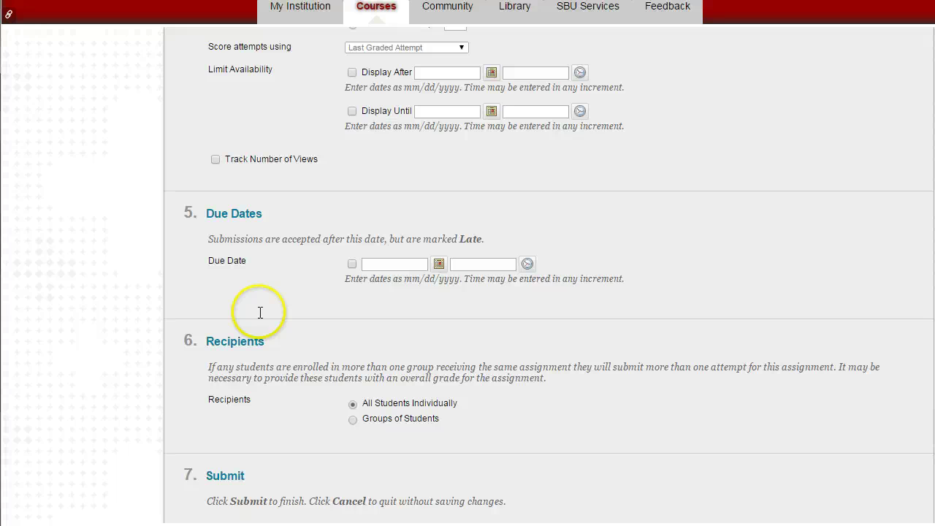
click(352, 419)
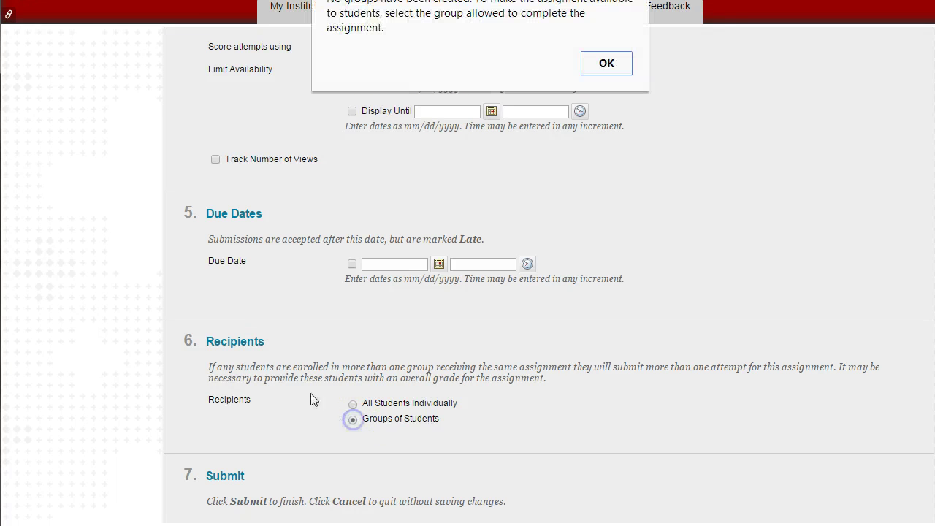
click(605, 63)
- Collapse Users and Groups in the Control Panel and expand Customization to review its options
scroll(307, 208, up, 4)
scroll(255, 219, up, 7)
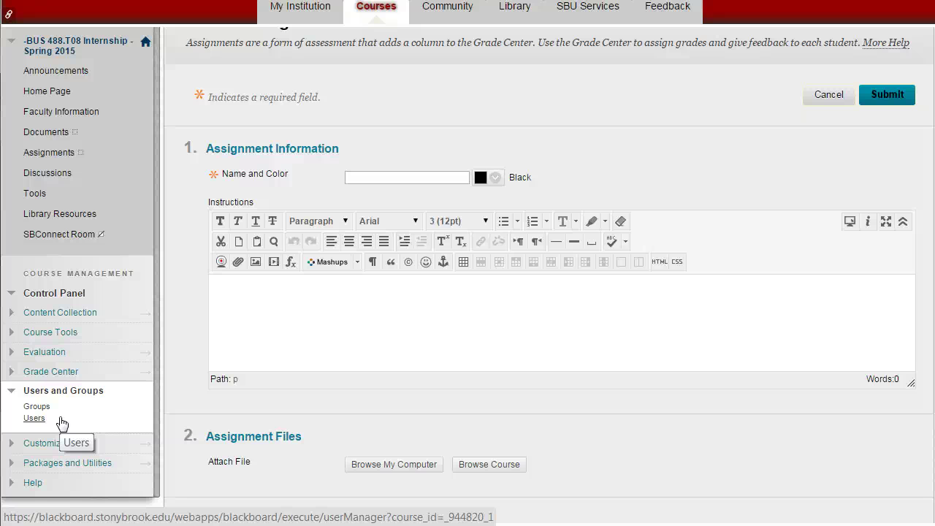
click(11, 390)
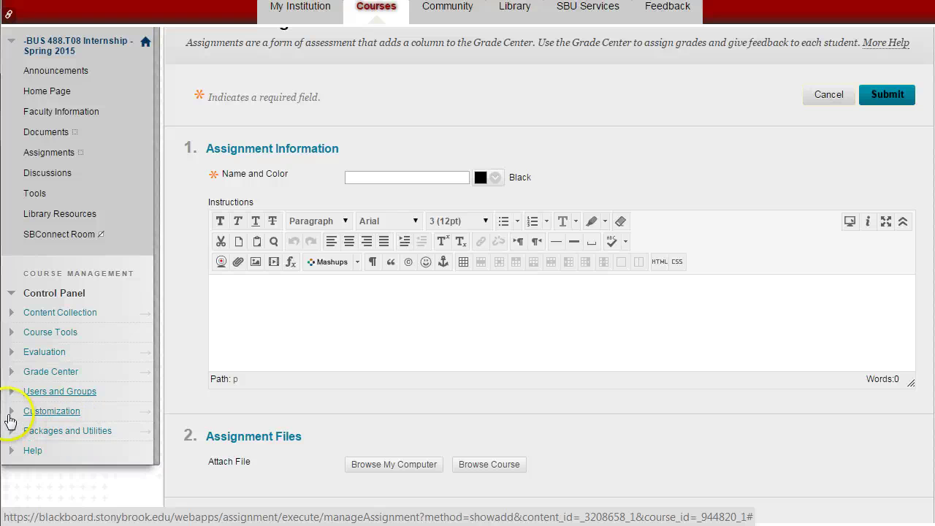
click(8, 413)
scroll(175, 330, down, 1)
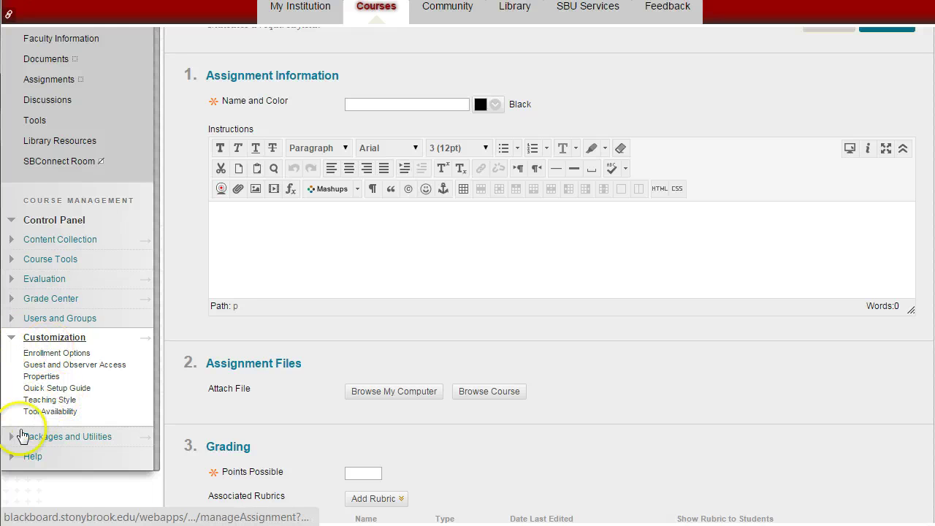
- Expand Packages and Utilities and review its options, including Check Course Links, Course Copy and Export/Archive Course
click(22, 436)
scroll(116, 431, down, 1)
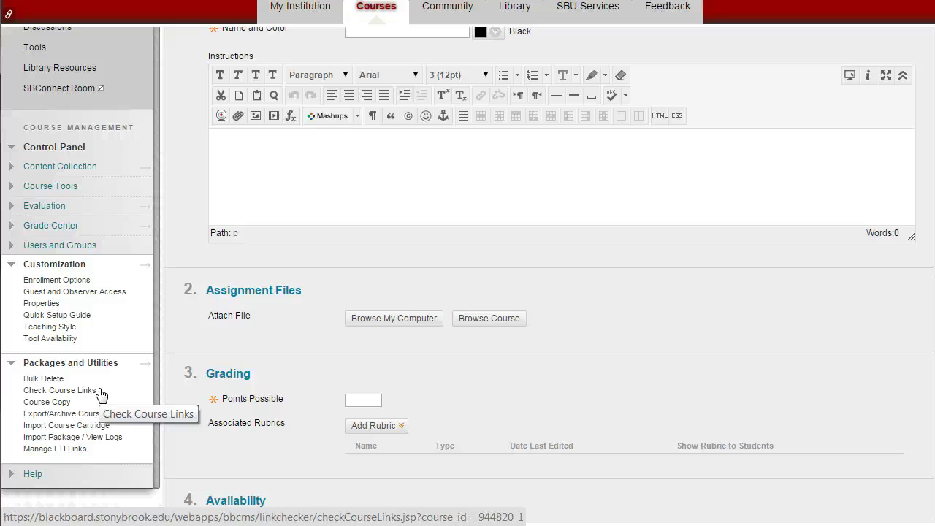
click(46, 403)
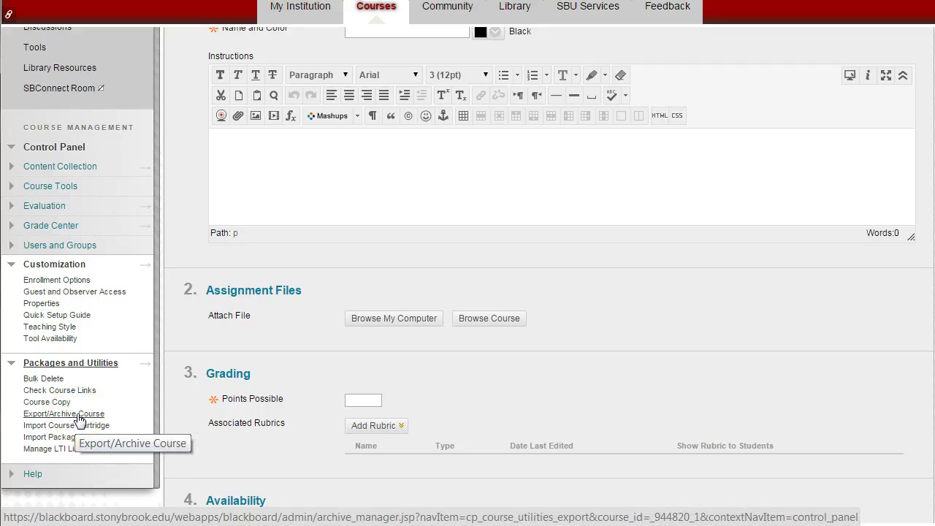
click(21, 376)
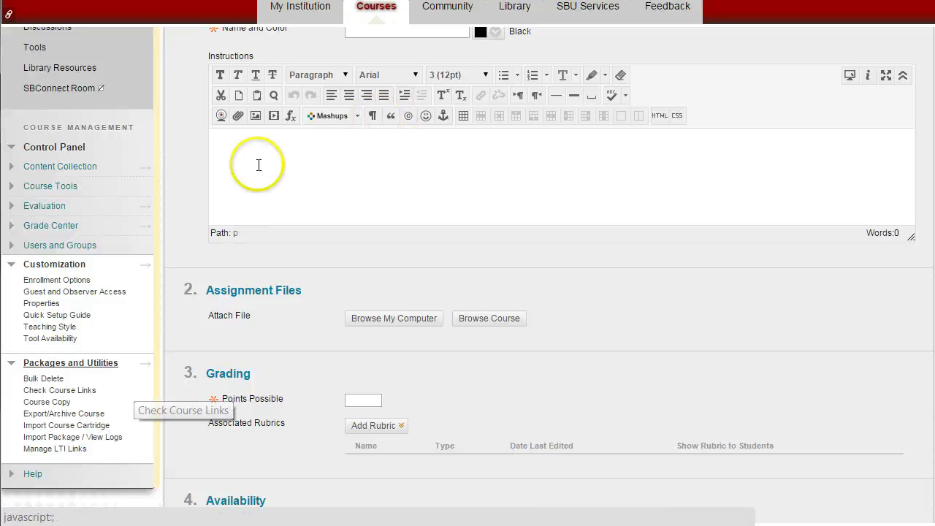
- Collapse the Packages and Utilities and Customization sections, and expand Help to view its resources
click(12, 363)
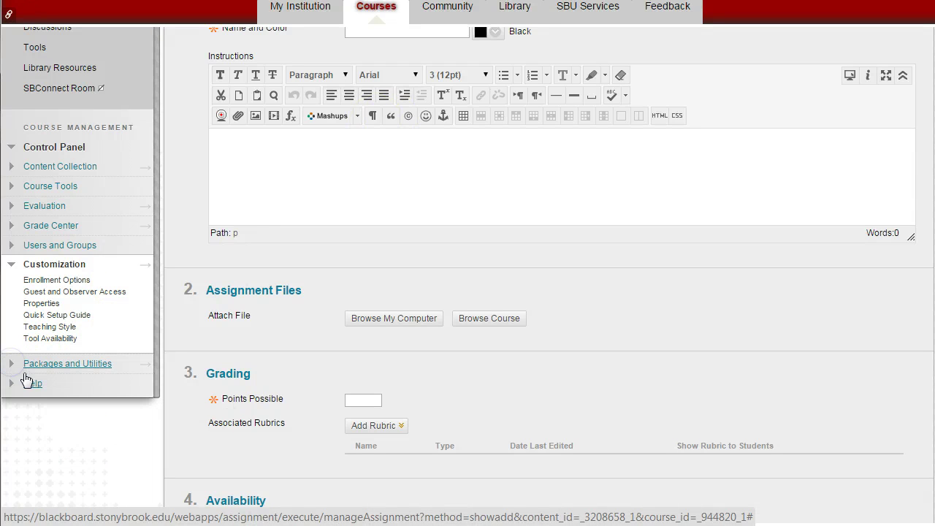
click(10, 267)
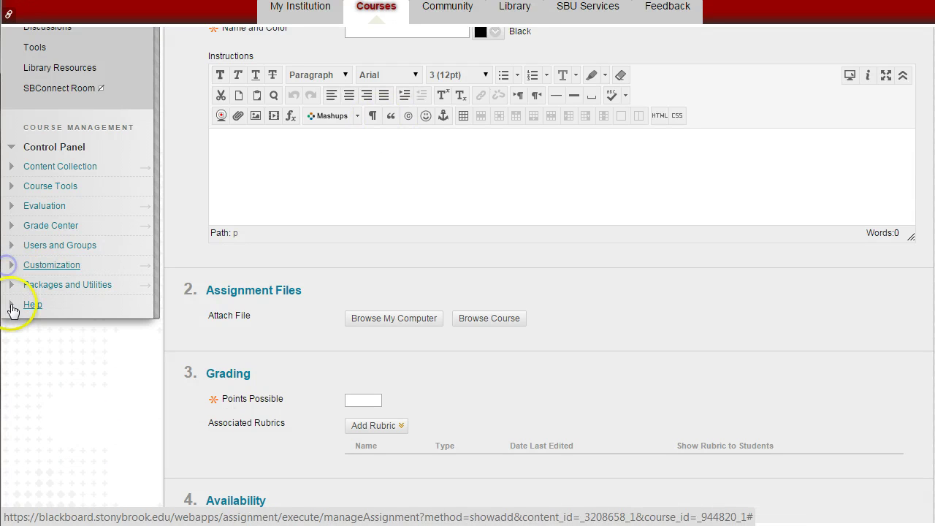
click(10, 307)
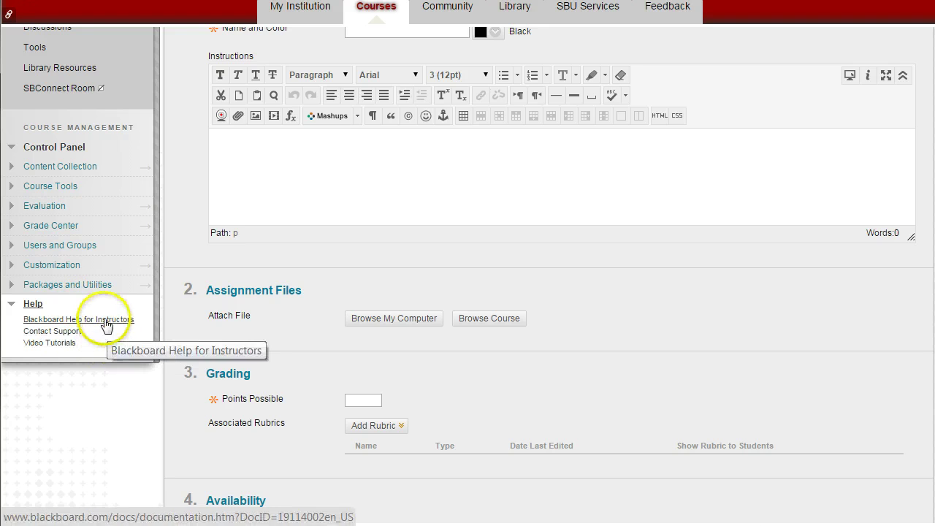
- Look through the Blackboard Learn Videos page from Help's Video Tutorials, return to the course and collapse Help
click(44, 347)
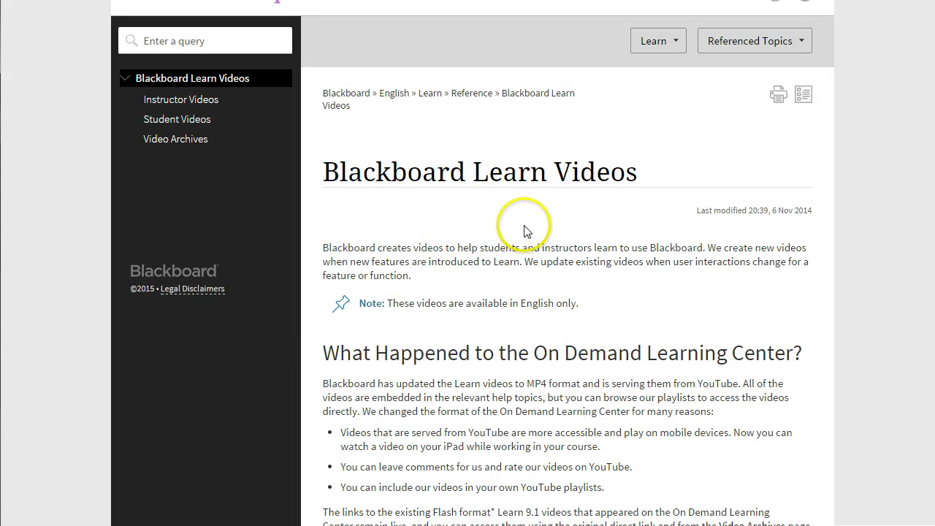
scroll(523, 229, down, 2)
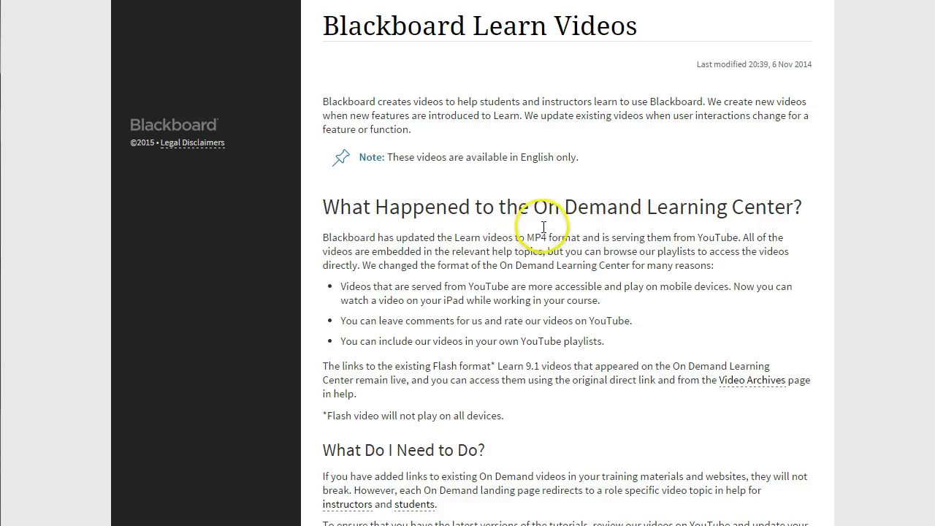
scroll(541, 230, down, 4)
scroll(544, 230, down, 4)
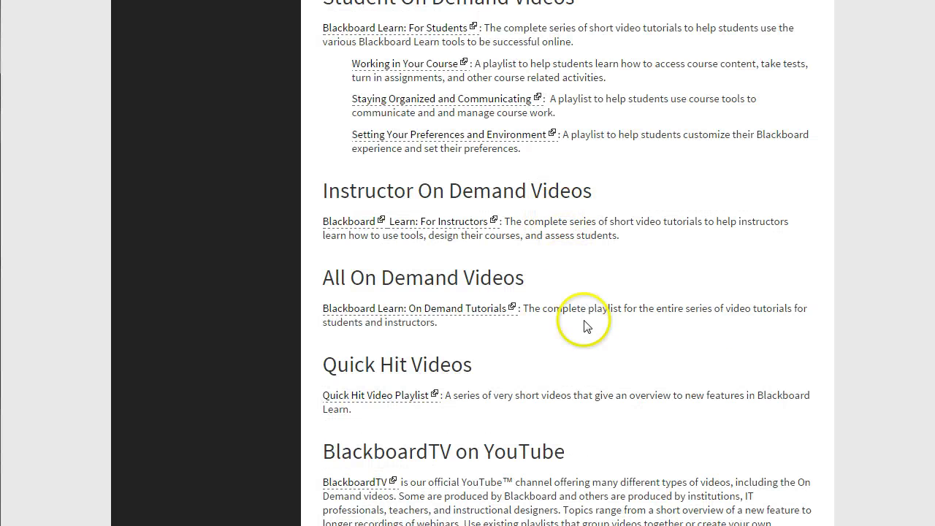
scroll(582, 349, down, 2)
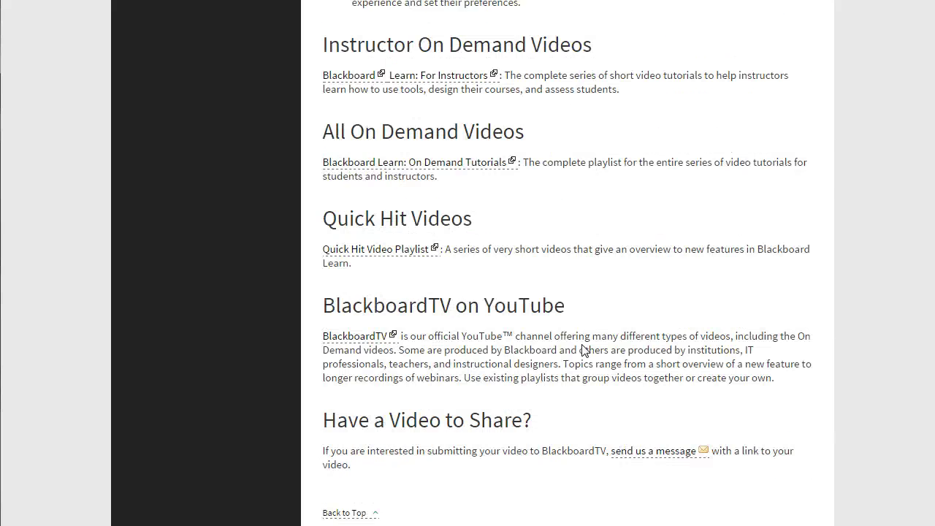
scroll(582, 346, up, 15)
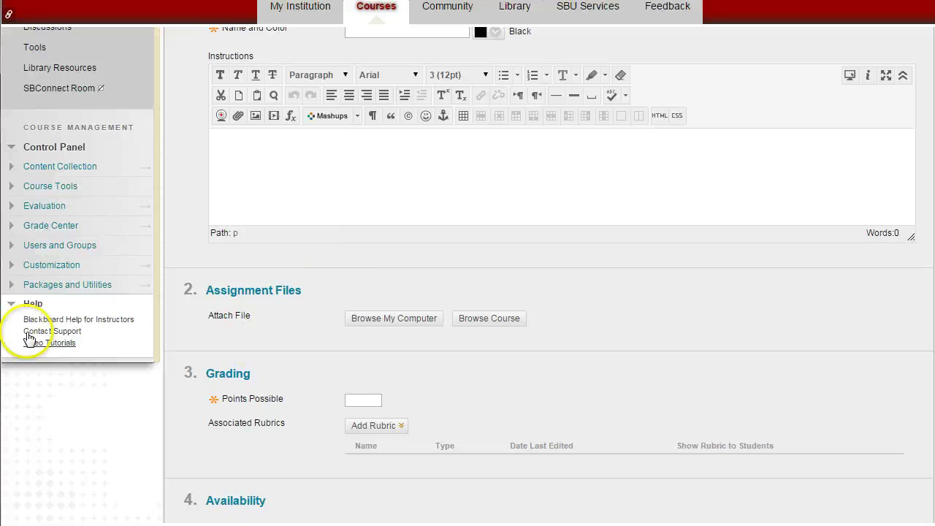
click(10, 303)
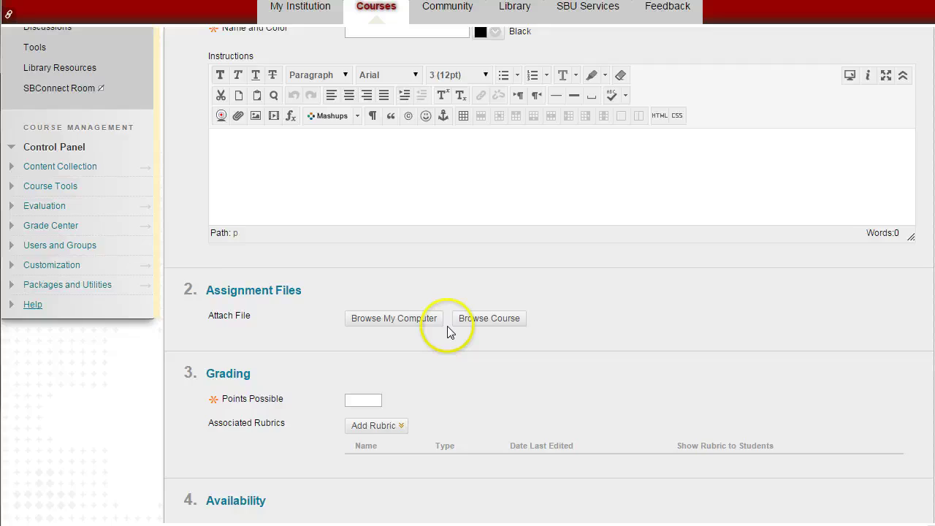
scroll(452, 332, up, 3)
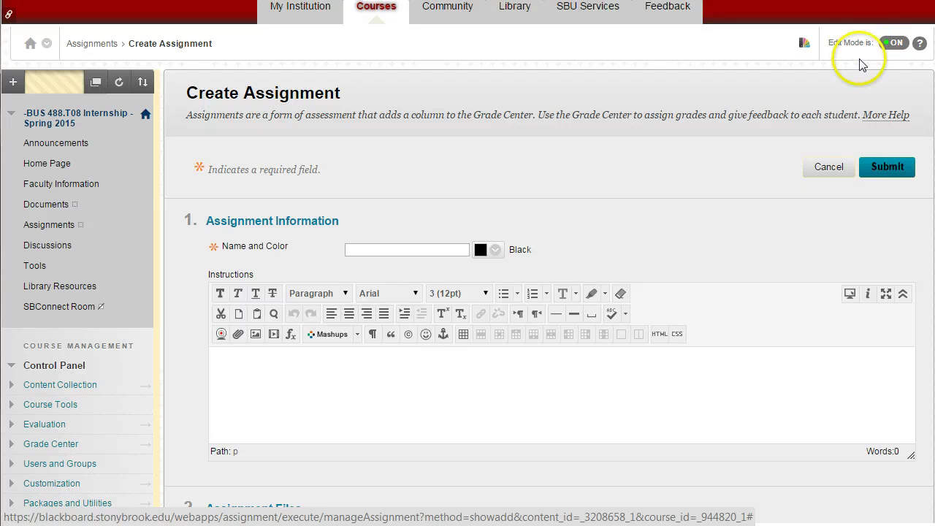
- Create a course announcement with the subject "Sample Announcment" and the message "hi"
click(69, 142)
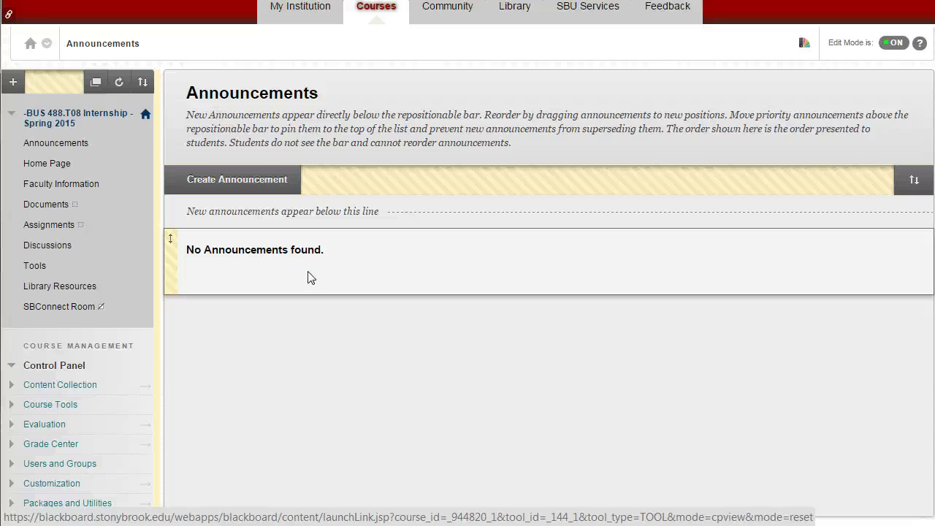
click(235, 177)
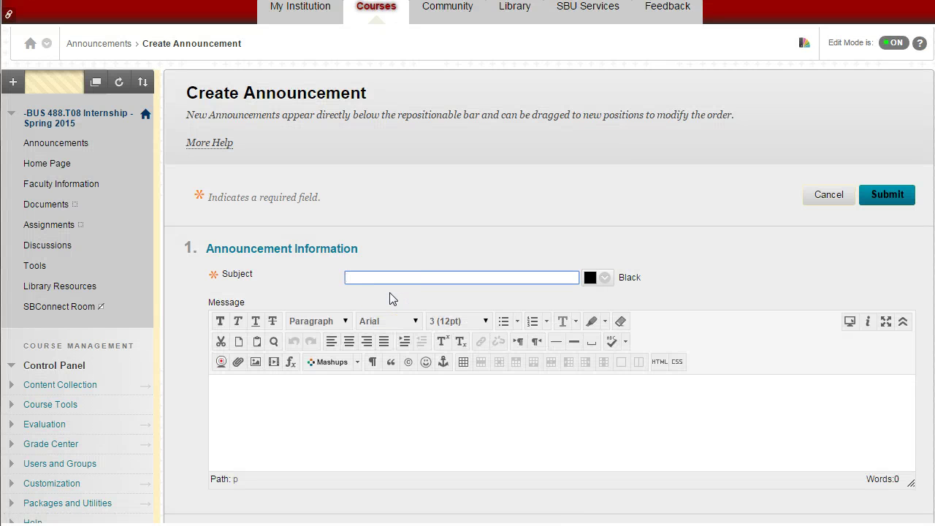
text(Sample Announcment)
click(262, 400)
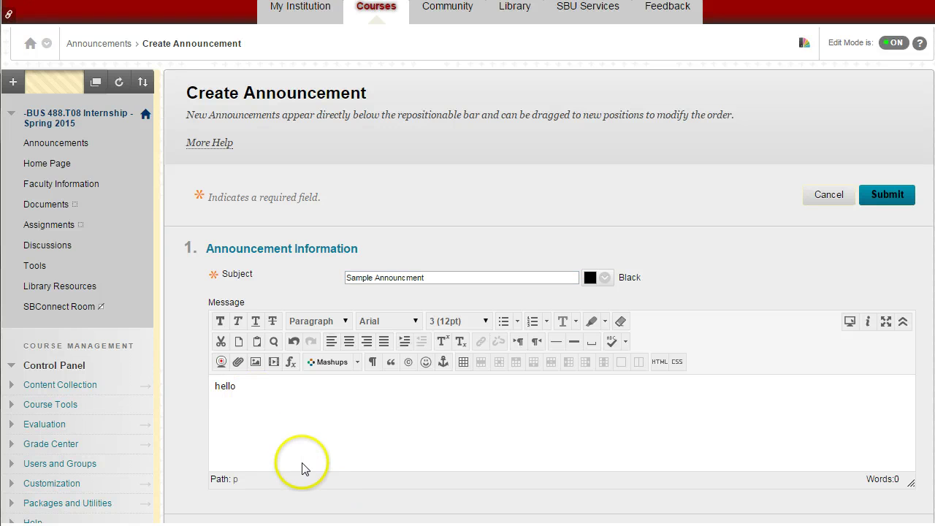
key(BackSpace)
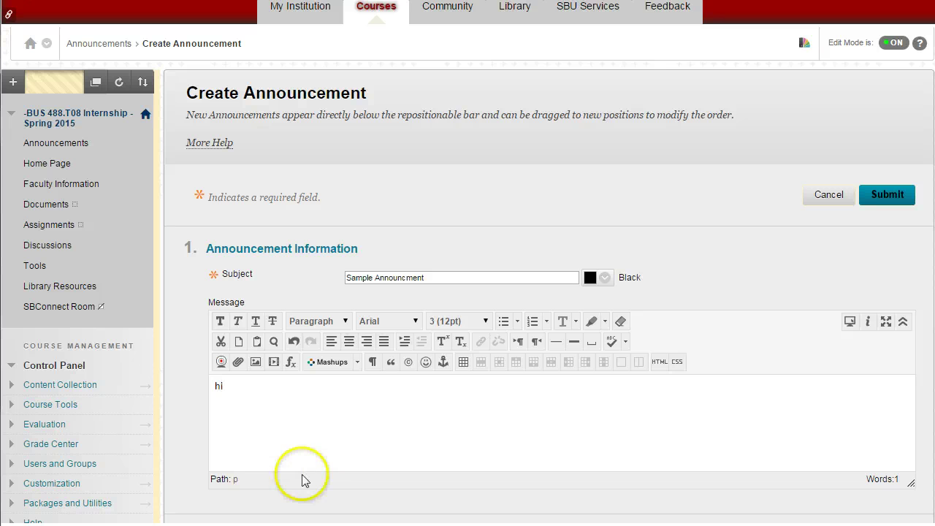
- Restrict the announcement to display after 02/06/2016 at 11:59 PM
scroll(304, 475, down, 3)
scroll(322, 424, down, 1)
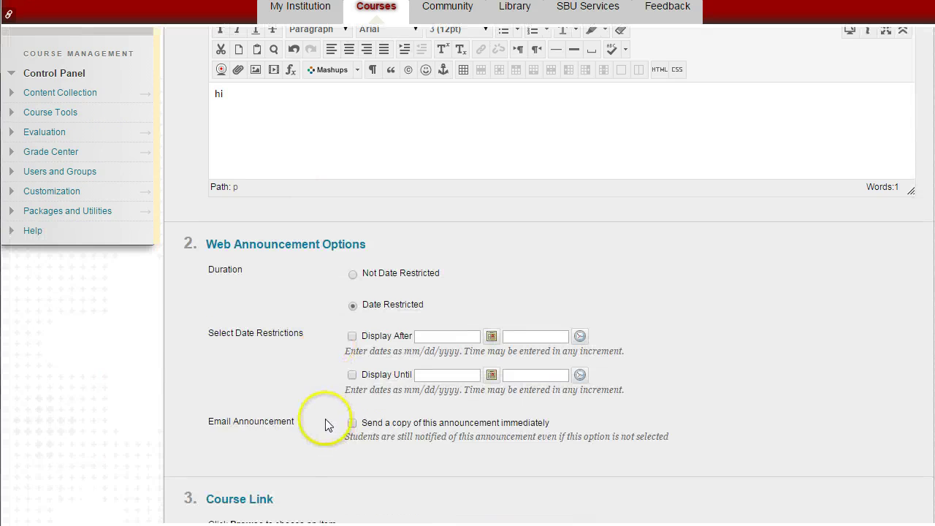
click(351, 335)
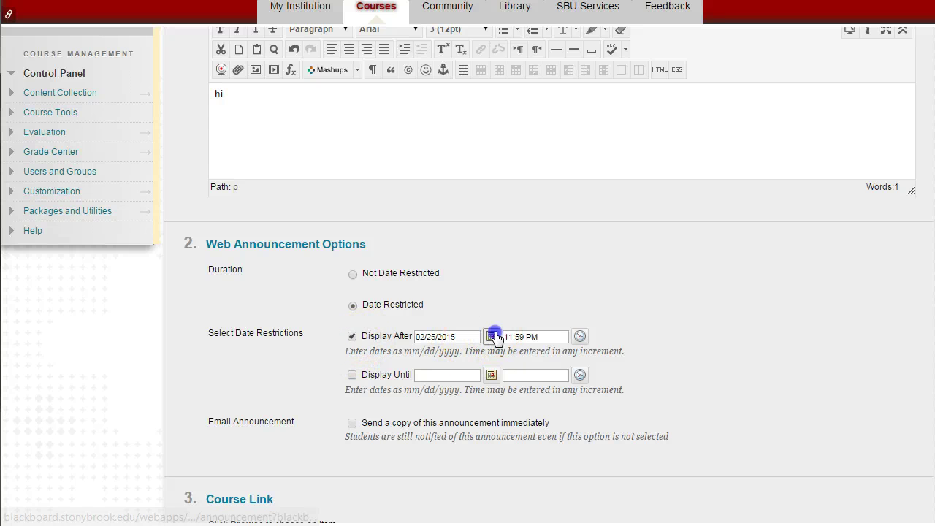
click(491, 336)
click(636, 361)
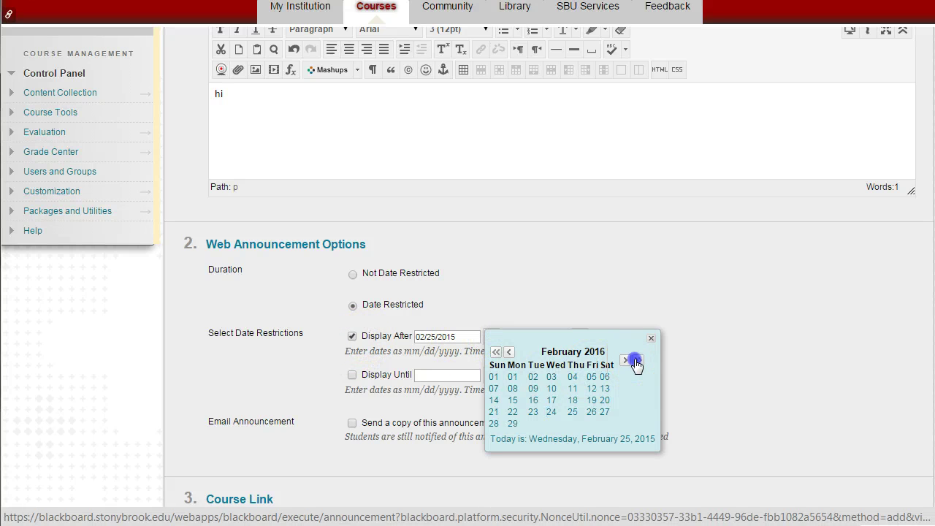
click(604, 376)
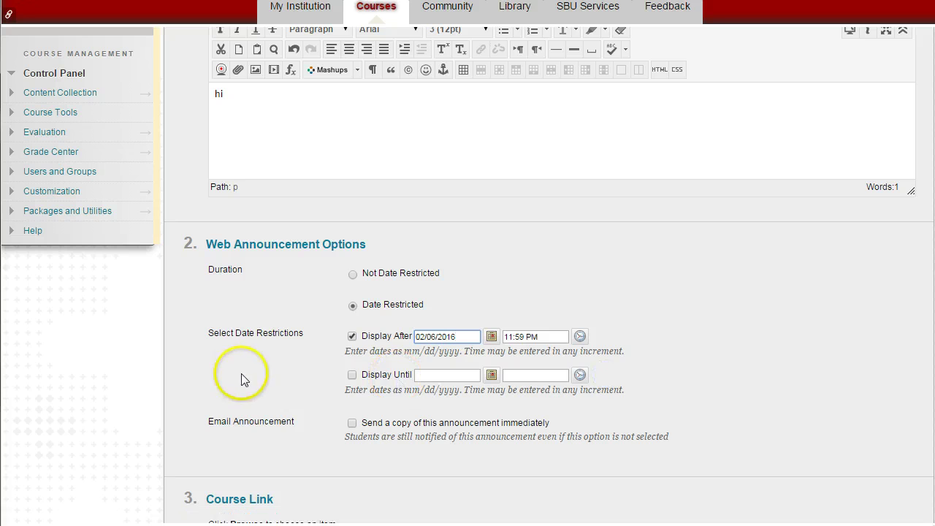
- Set the announcement to display until 02/24/2016 at 11:59 PM and submit it
click(351, 375)
click(491, 375)
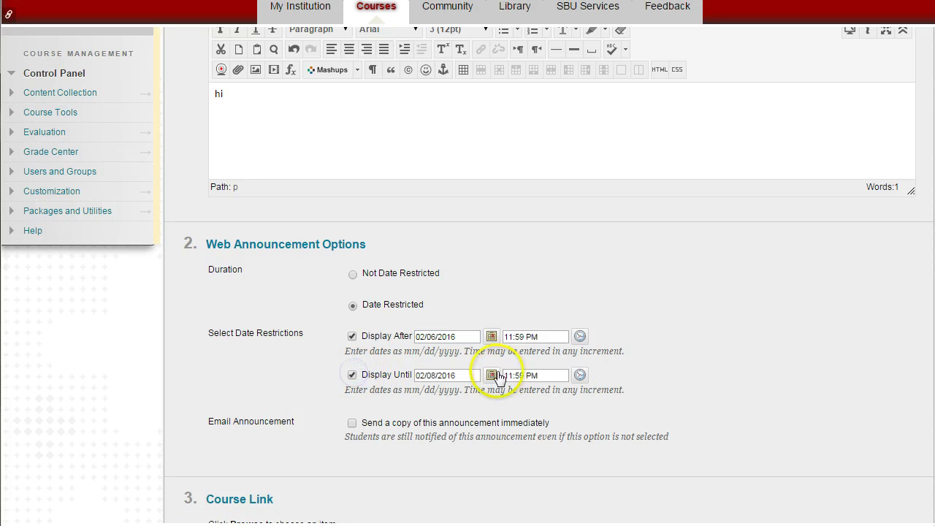
click(552, 450)
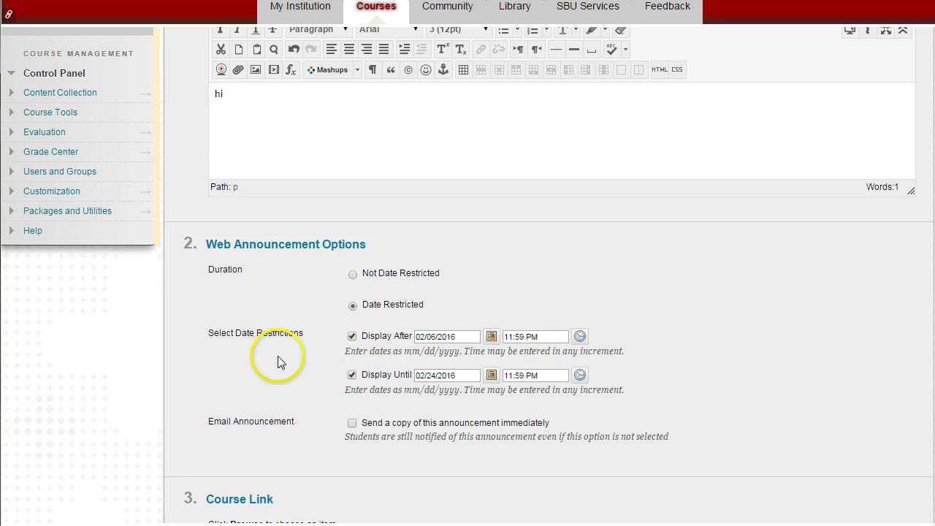
scroll(343, 336, down, 4)
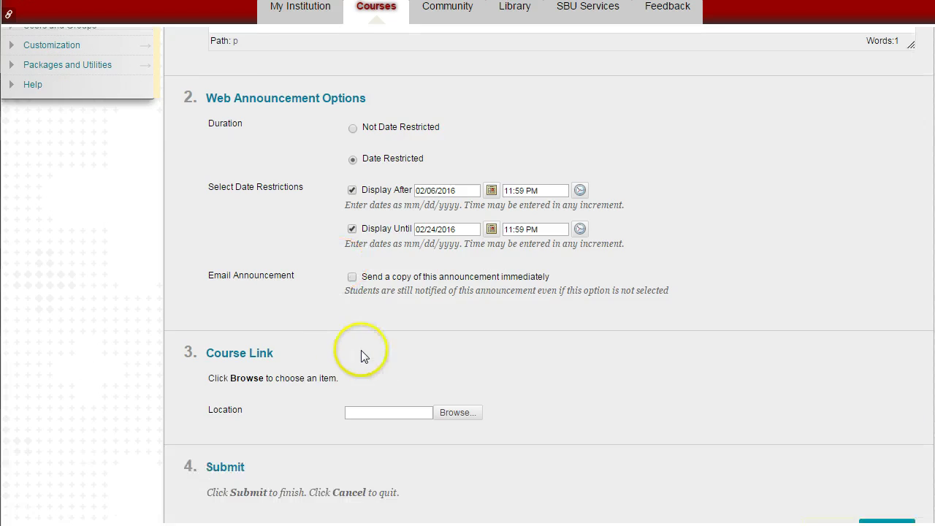
click(870, 425)
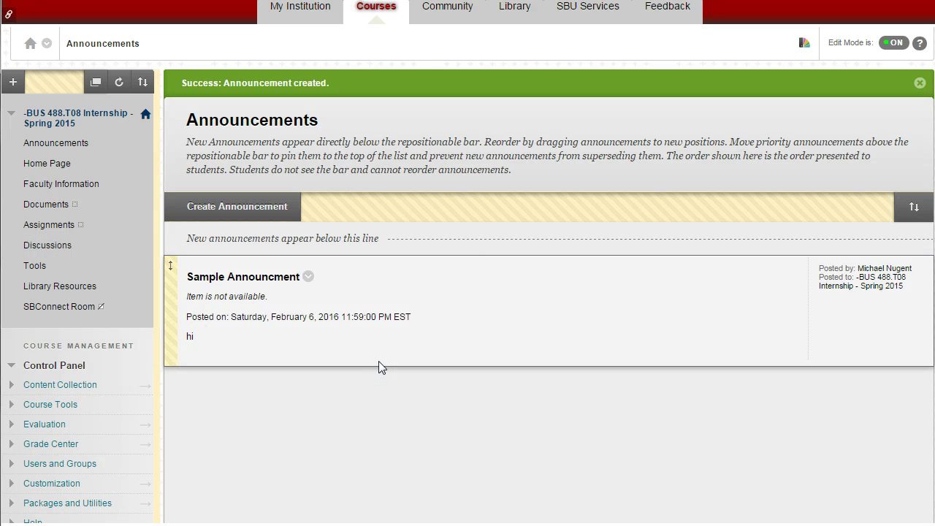
- Turn Edit Mode off to check the Announcements page as a student sees it, and turn it back on
click(896, 43)
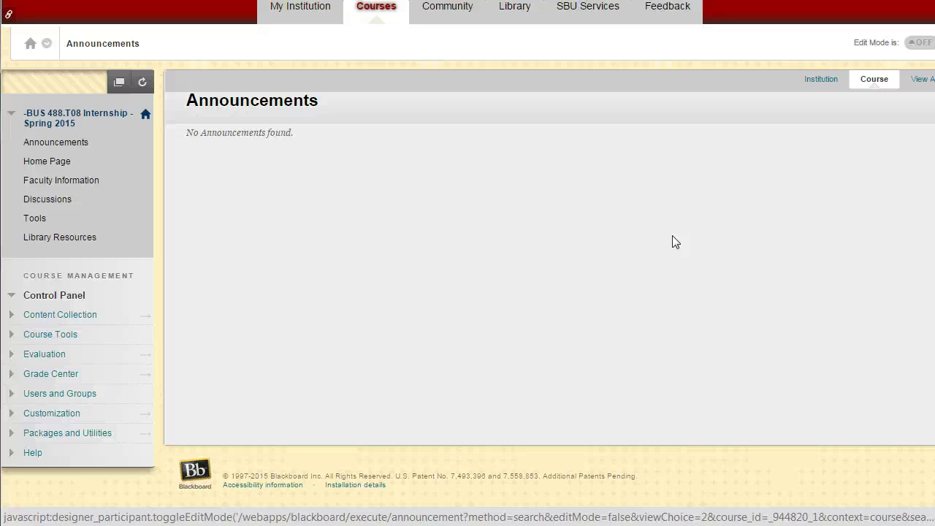
click(917, 43)
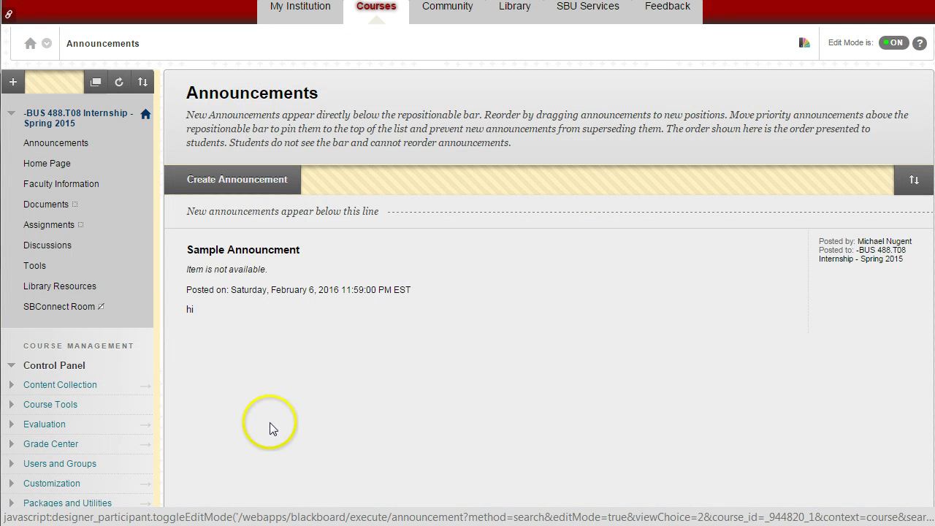
- Expand Course Tools in the Control Panel and open the Course Calendar
scroll(259, 394, down, 1)
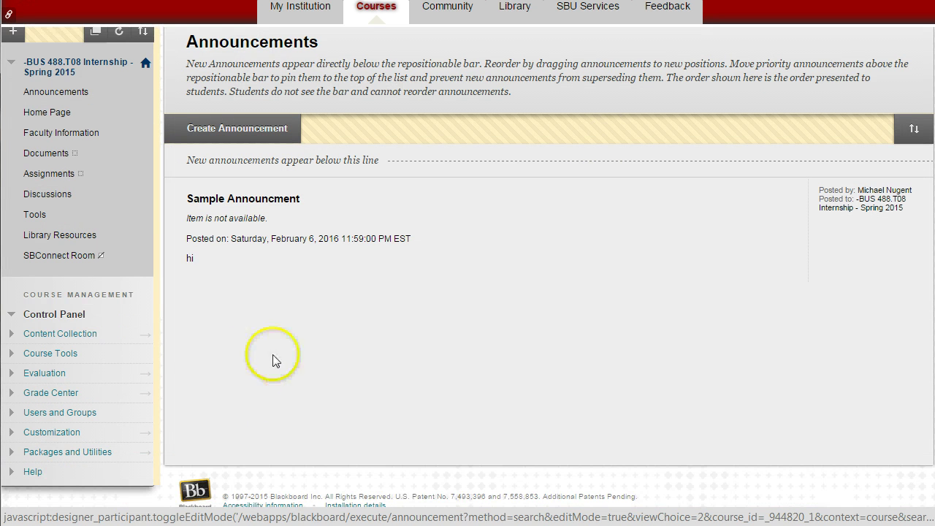
click(10, 354)
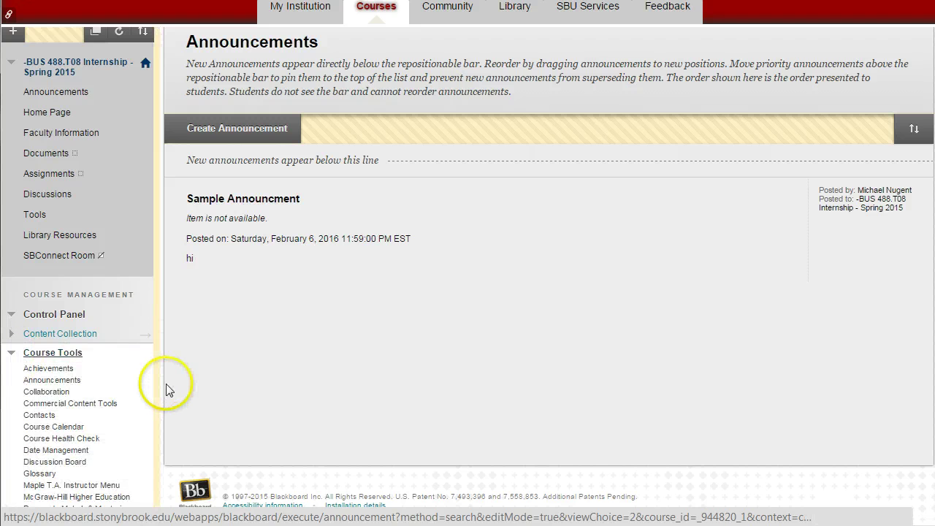
scroll(166, 387, down, 1)
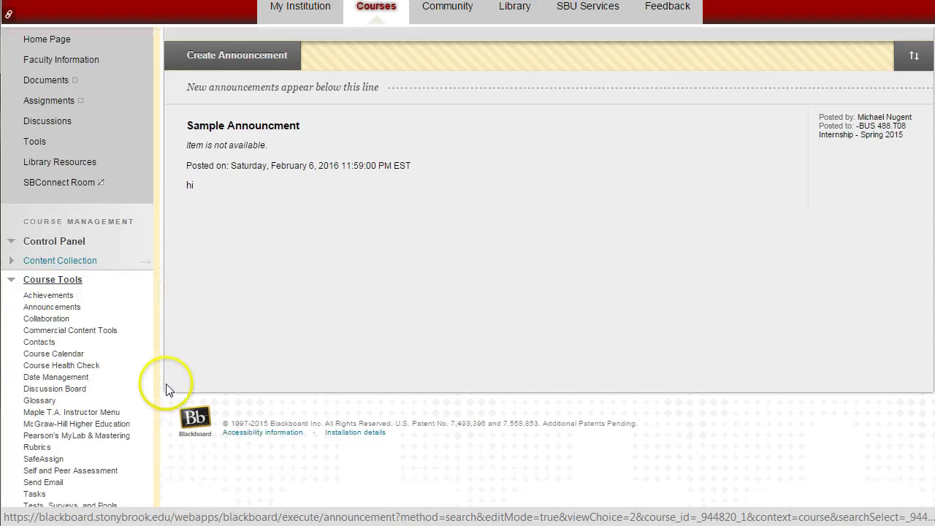
click(48, 356)
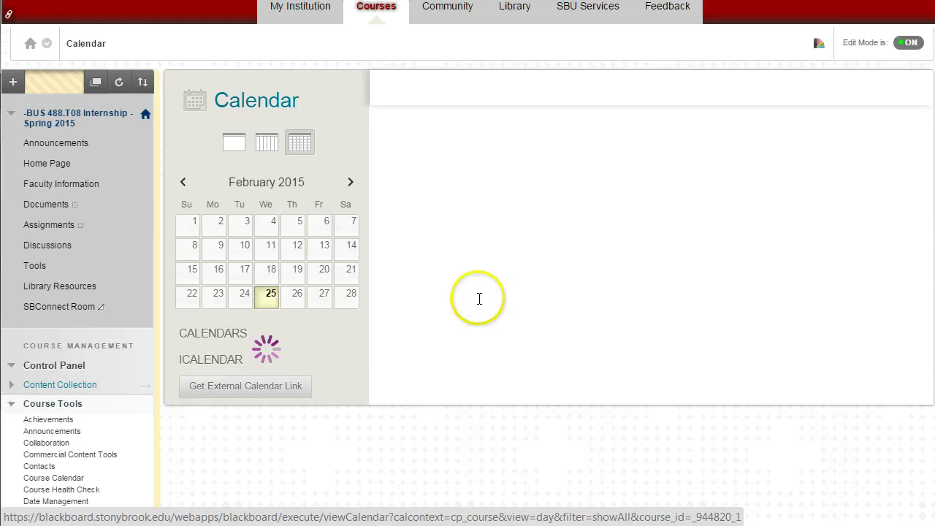
- Hide the Personal calendar, look at its colour choices, and show it again
scroll(414, 279, down, 1)
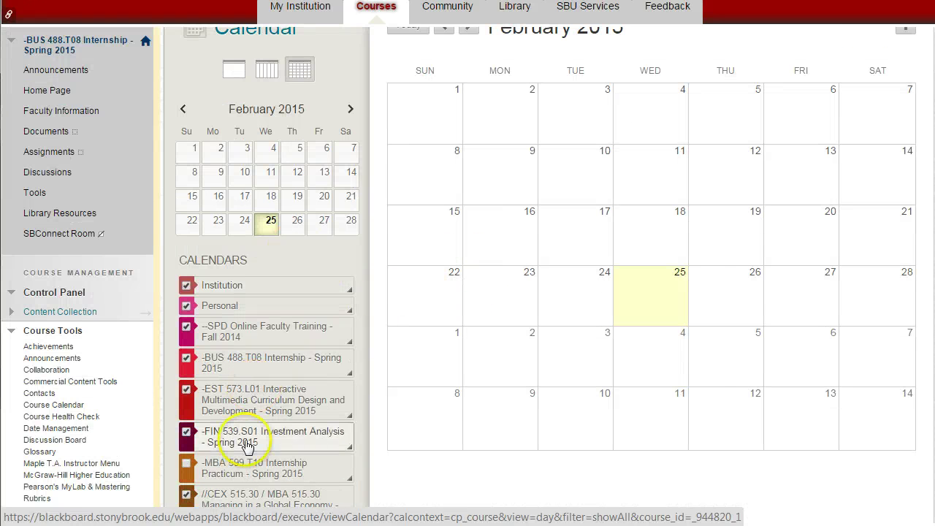
click(351, 314)
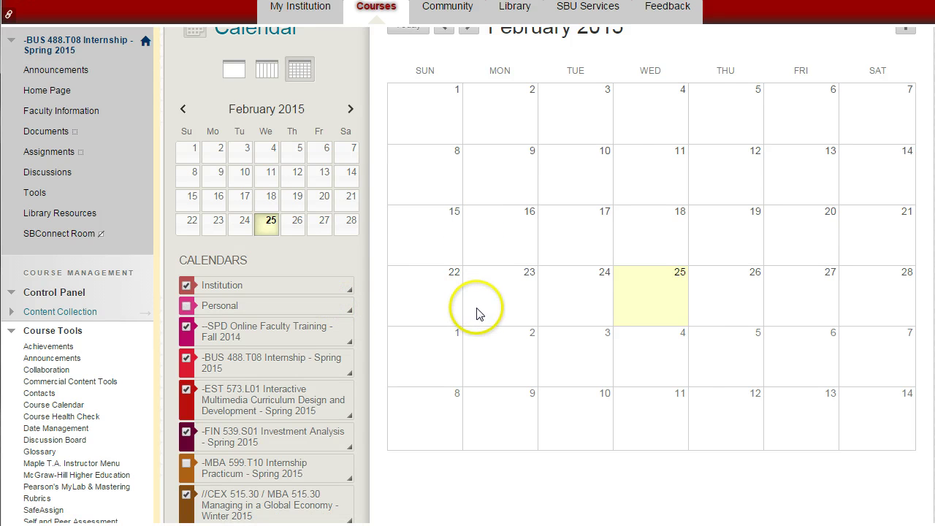
scroll(460, 324, up, 1)
click(349, 383)
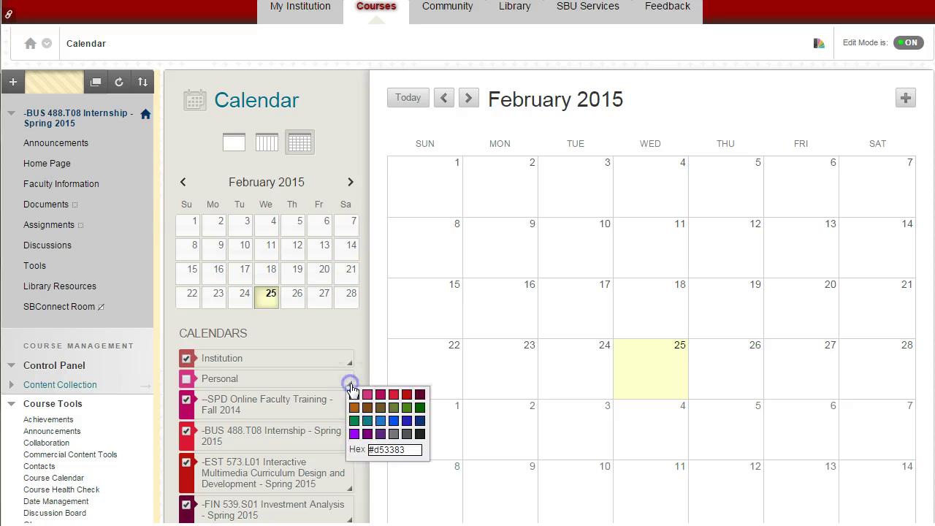
click(346, 383)
click(286, 380)
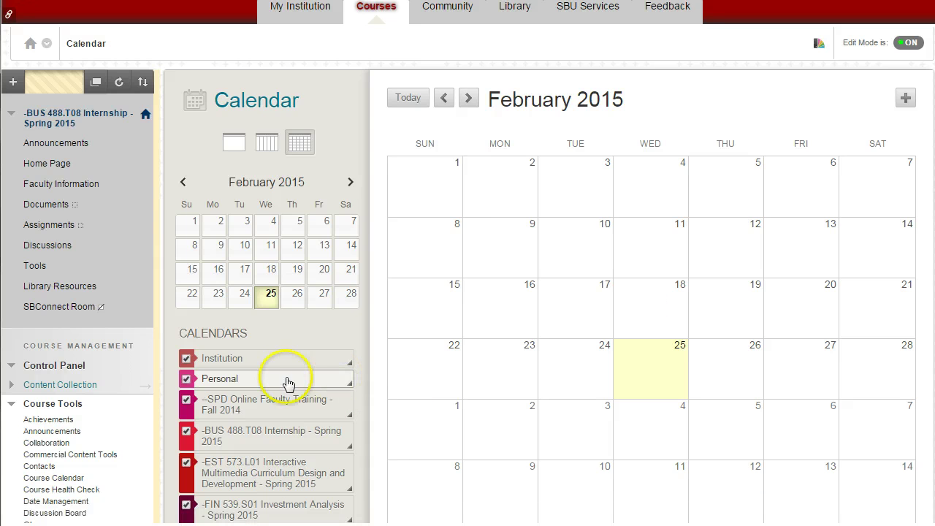
click(300, 377)
click(443, 355)
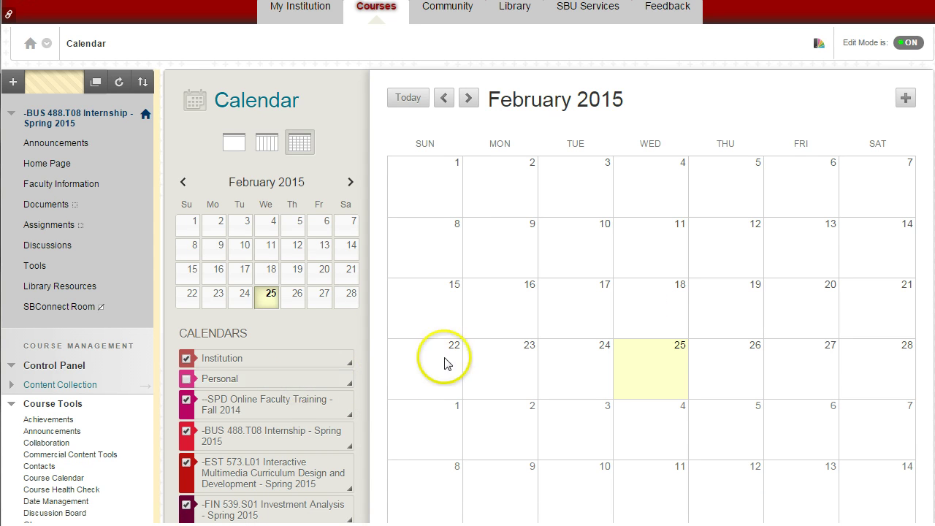
click(186, 380)
- Look at the colour choices of the BUS 488.T08 Internship calendar, hide that calendar and show it again
scroll(521, 329, down, 1)
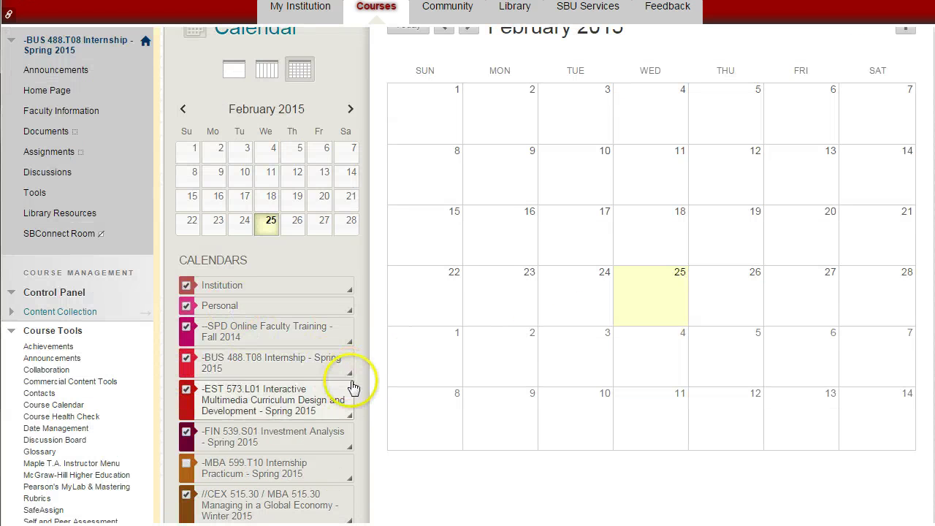
click(294, 363)
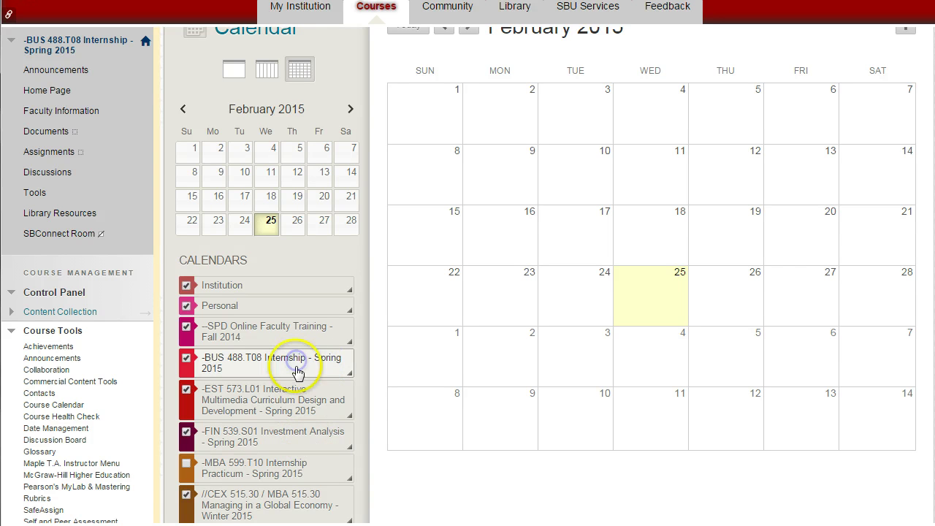
click(350, 372)
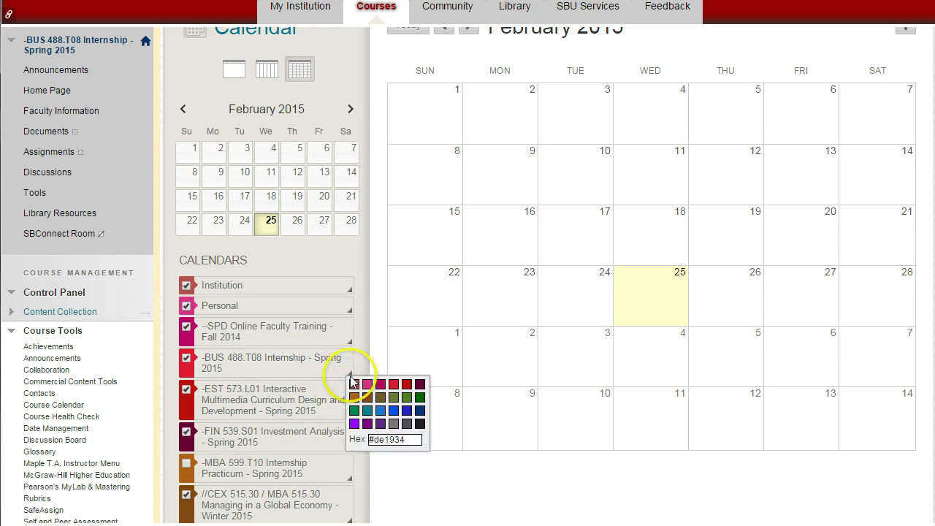
click(341, 375)
scroll(470, 350, up, 2)
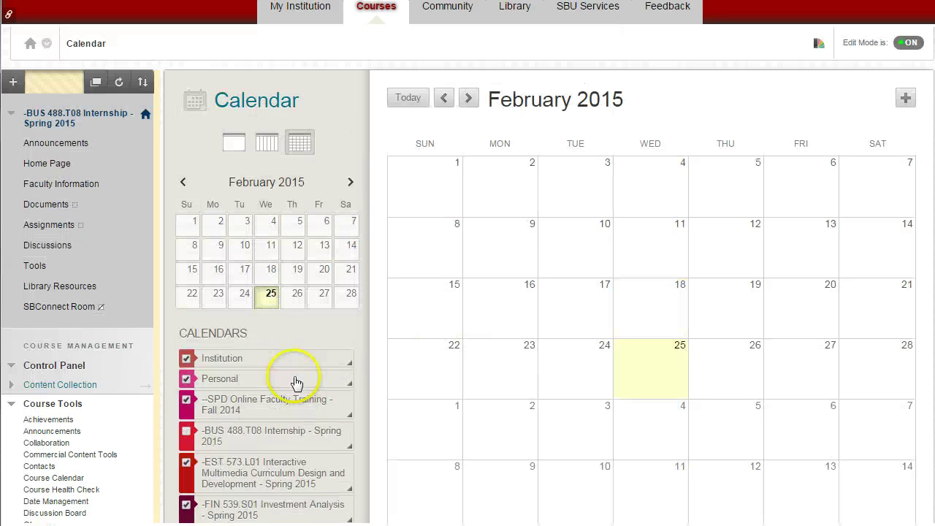
click(186, 434)
- Start an event on February 16, 2015 titled "Welcome Event" in the BUS 488.T08 Internship - Spring 2015 calendar
click(492, 304)
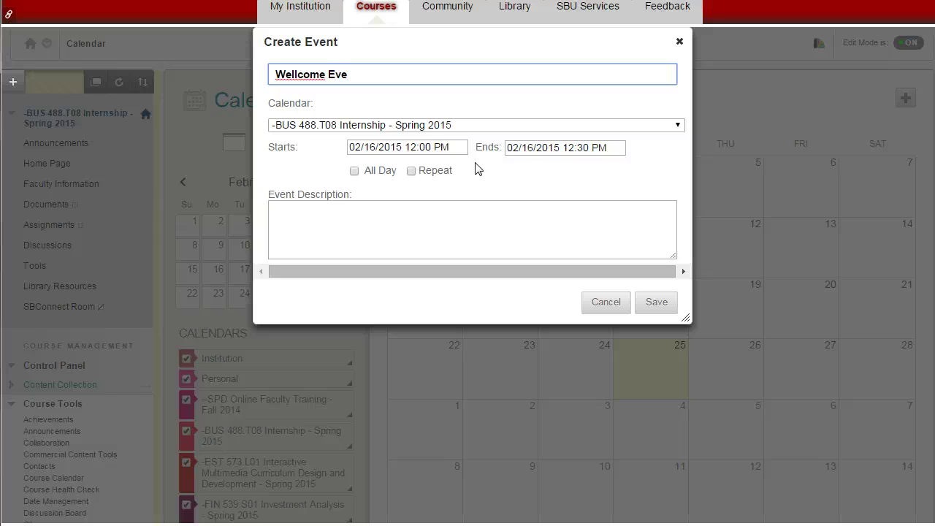
double_click(292, 73)
right_click(305, 75)
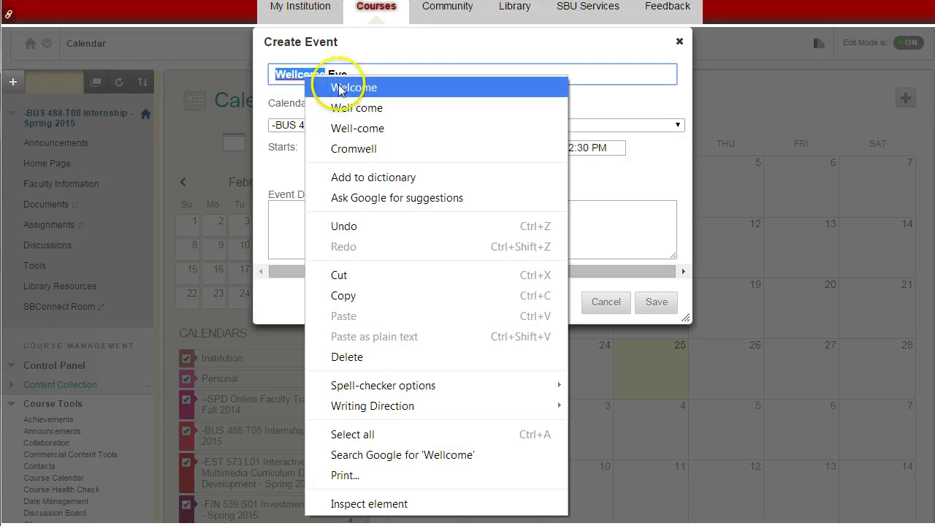
click(340, 87)
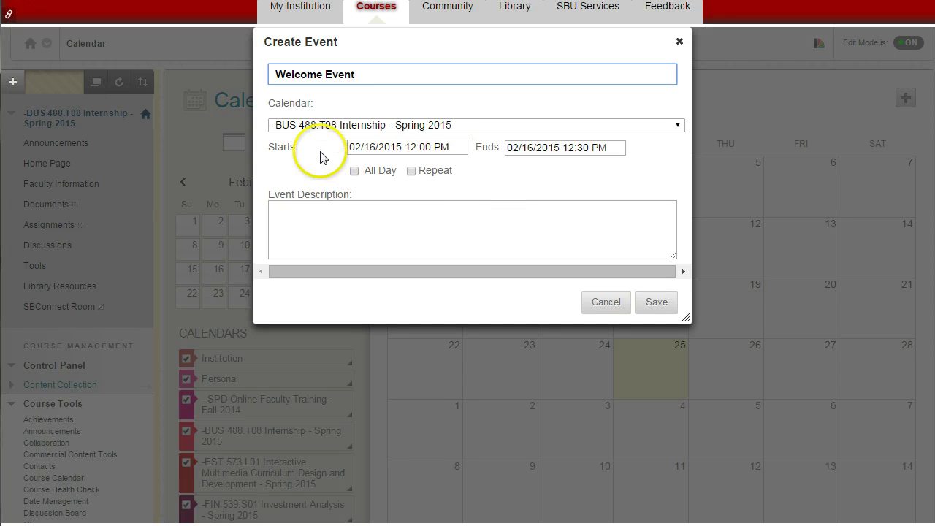
click(676, 126)
click(676, 126)
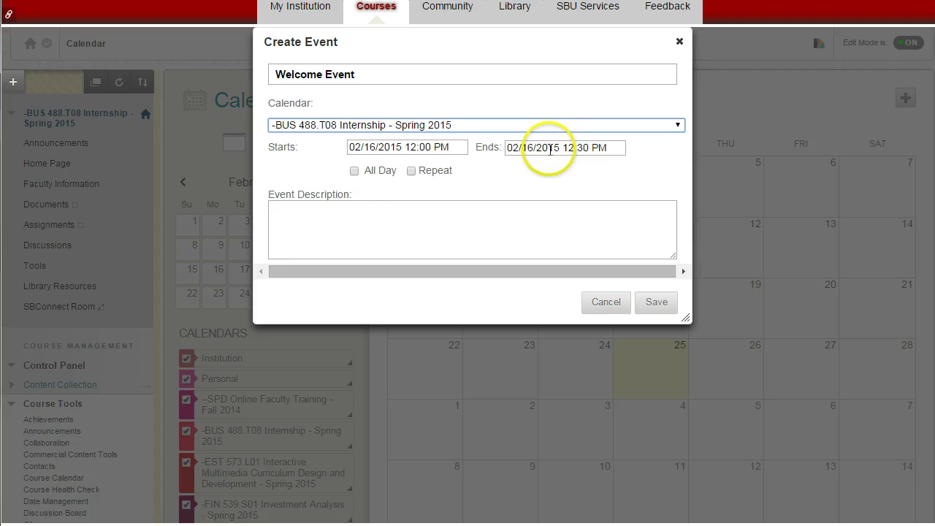
- Make the event last all day, enter "sample" as its description and save it
click(355, 170)
click(363, 222)
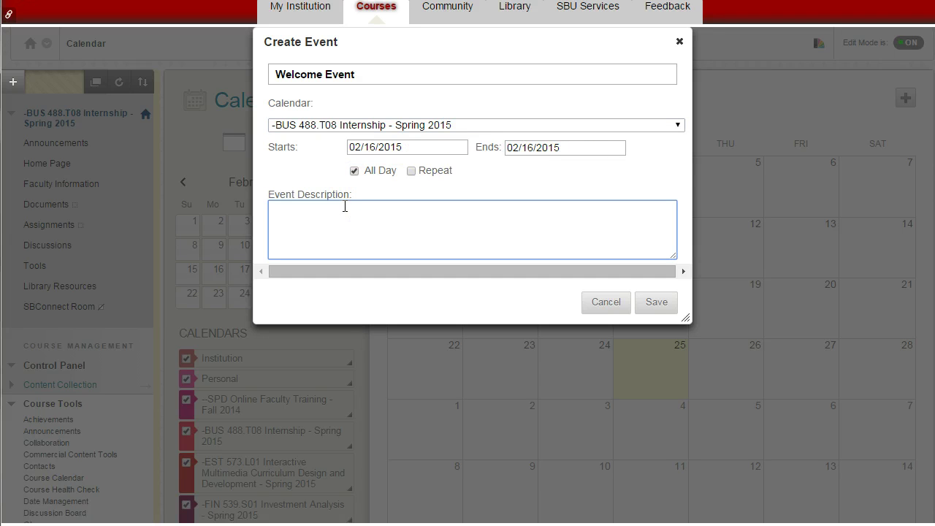
text(just a tea)
key(BackSpace)
text(st)
key(BackSpace)
key(BackSpace)
key(BackSpace)
key(BackSpace)
key(BackSpace)
key(BackSpace)
key(BackSpace)
key(BackSpace)
key(BackSpace)
key(BackSpace)
key(BackSpace)
text(sample)
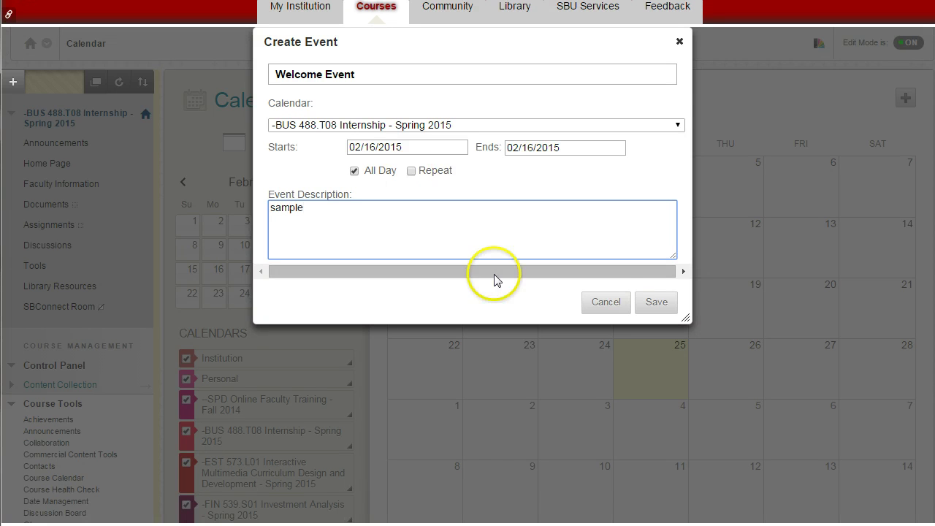
click(646, 307)
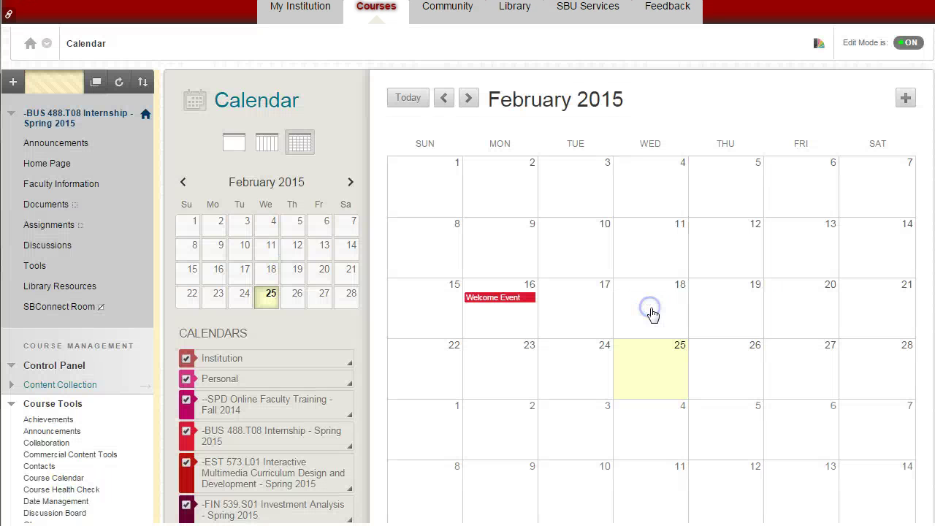
- Look over the February 2015 course calendar and return to the course's Announcements page
scroll(489, 317, down, 1)
scroll(489, 317, up, 1)
click(492, 319)
click(49, 146)
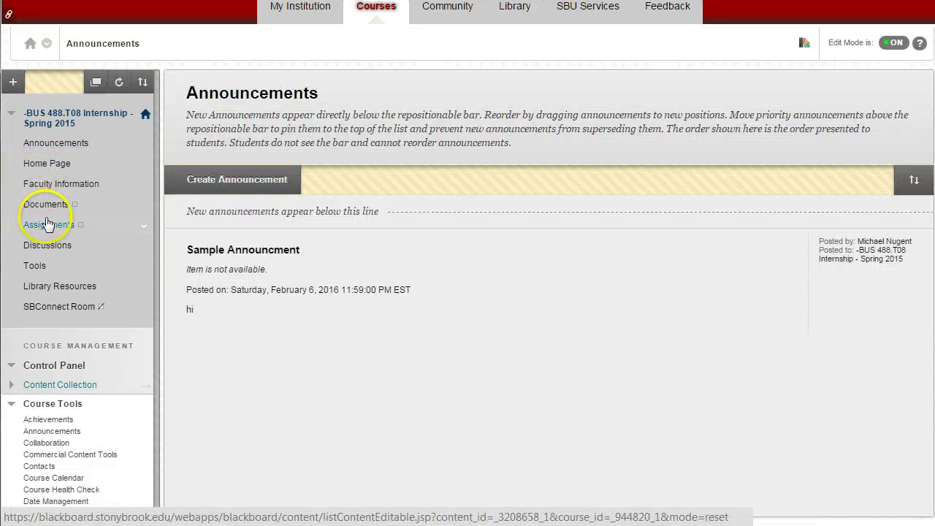
- Start a new assignment in the Assignments area of the BUS 488.T08 Internship course
click(47, 226)
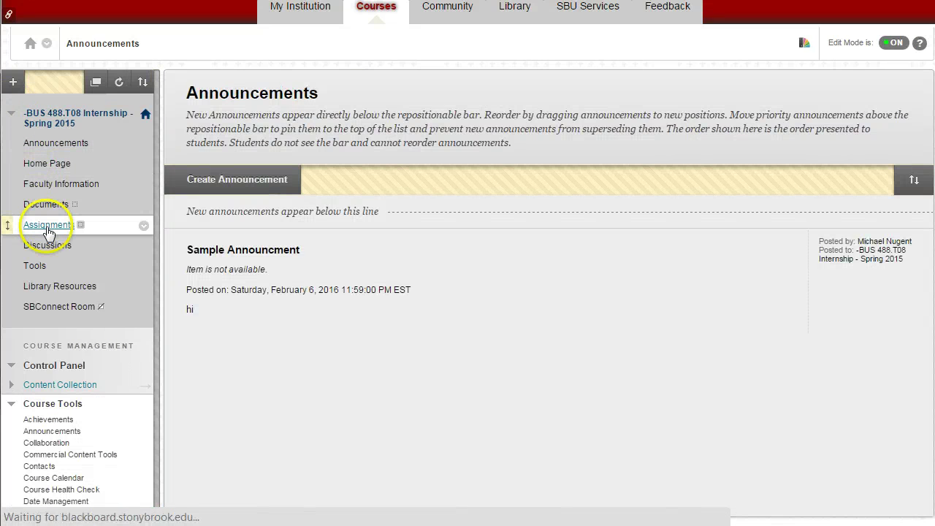
click(265, 131)
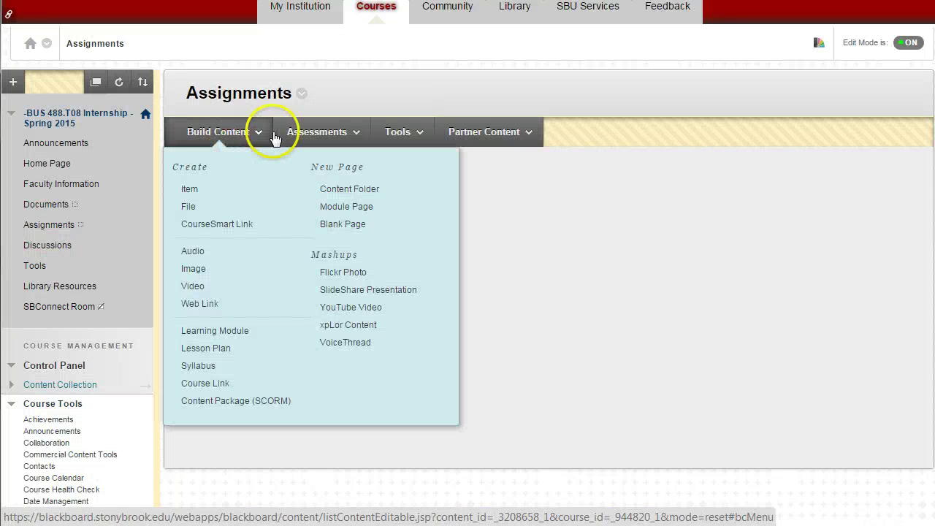
click(302, 140)
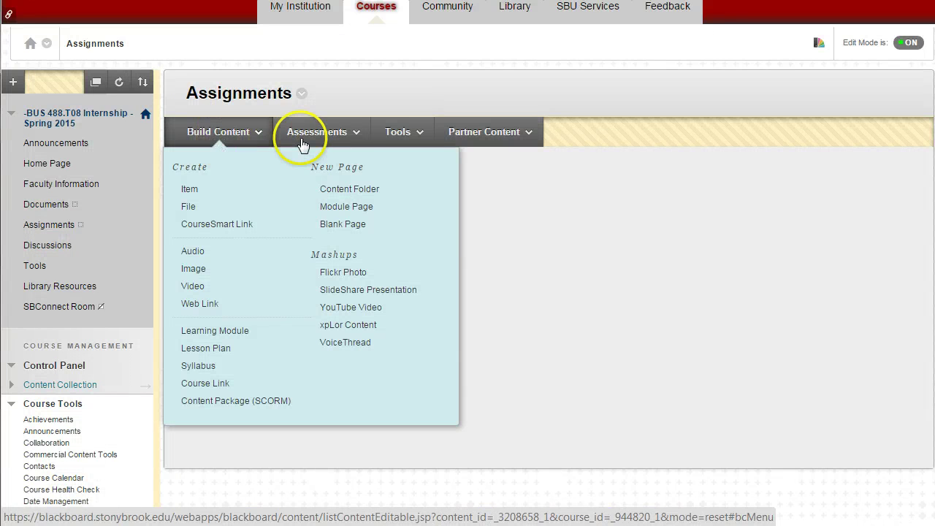
click(306, 205)
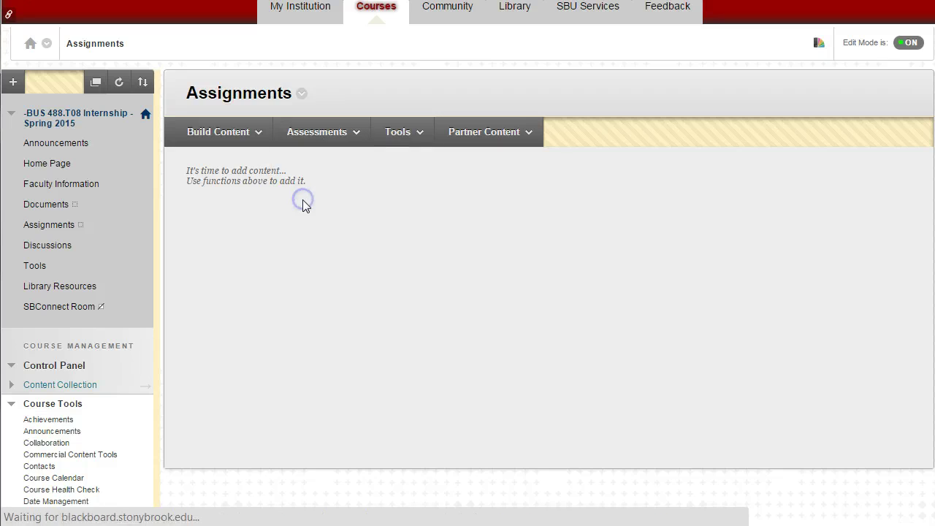
- Look over the assignment form's file, grading, availability, due date and recipient options
scroll(411, 321, down, 4)
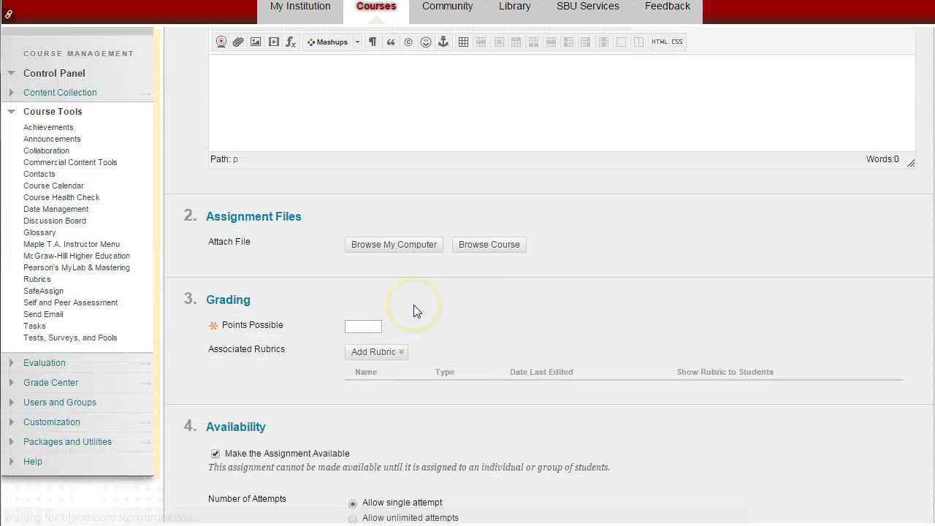
scroll(413, 309, down, 4)
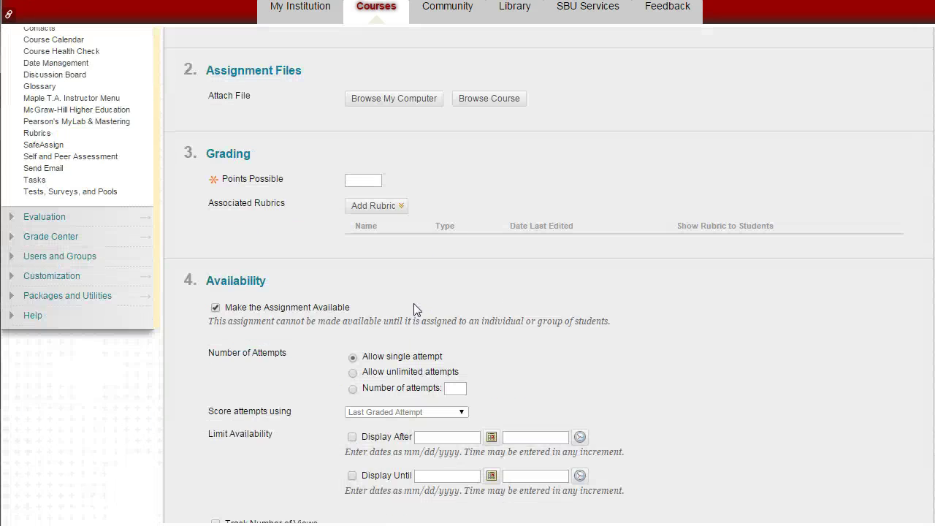
scroll(414, 306, down, 1)
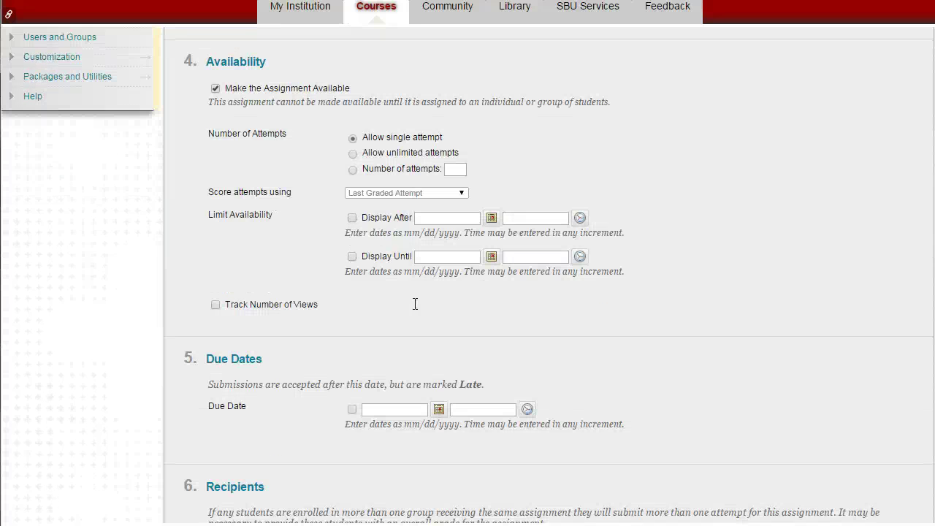
scroll(414, 303, down, 1)
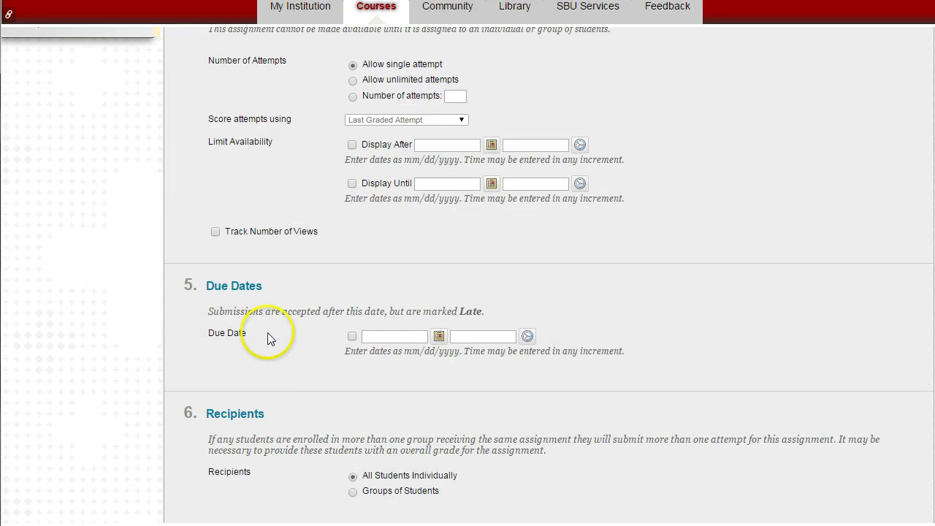
scroll(268, 332, down, 1)
scroll(268, 334, up, 6)
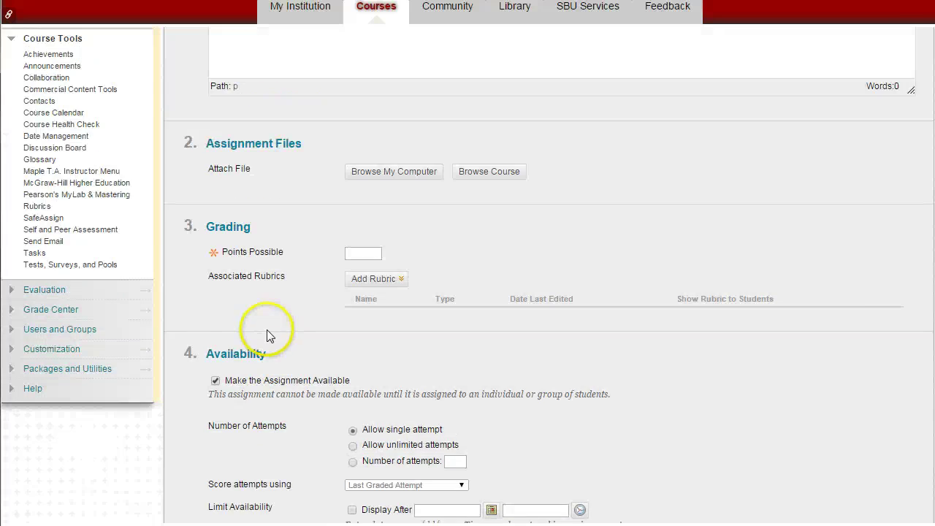
scroll(268, 334, up, 3)
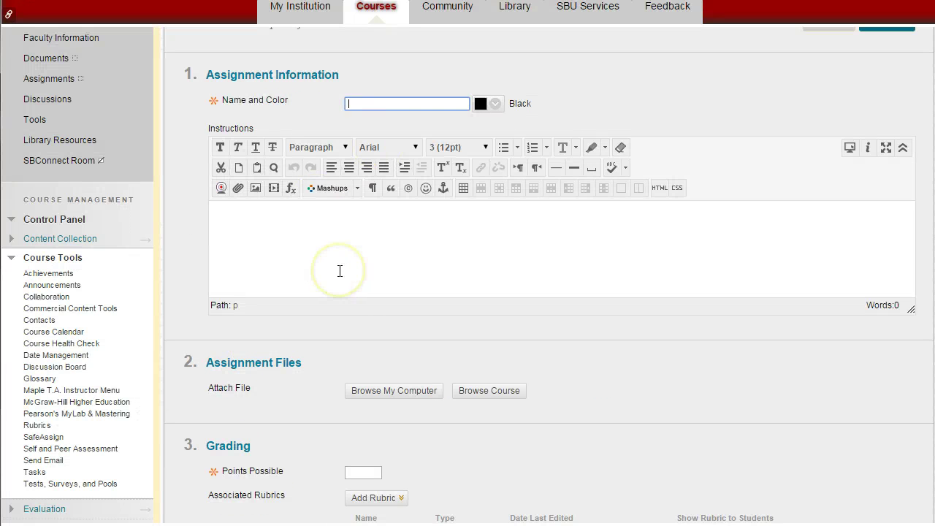
- Name the assignment "Paper" and enter "Internship Paper" as its instructions
text(Paper)
click(315, 261)
text(In)
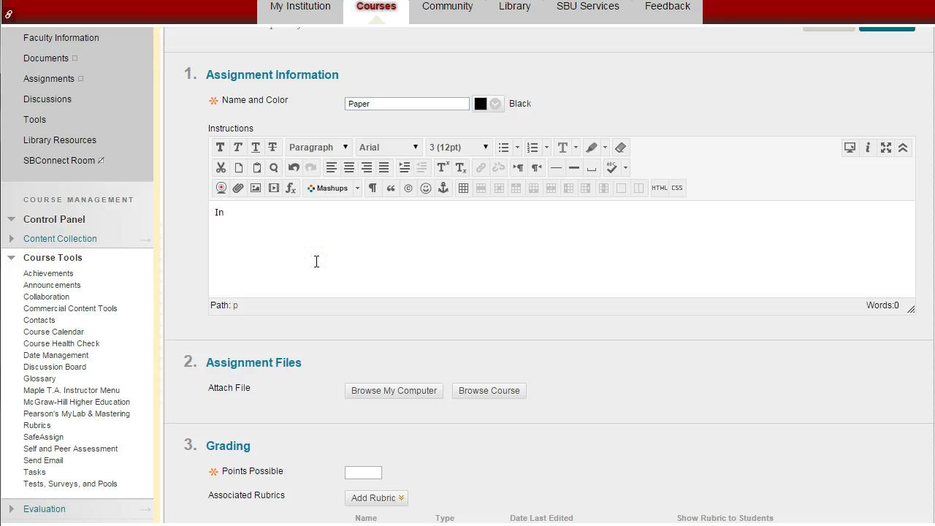
text(ternship Paper)
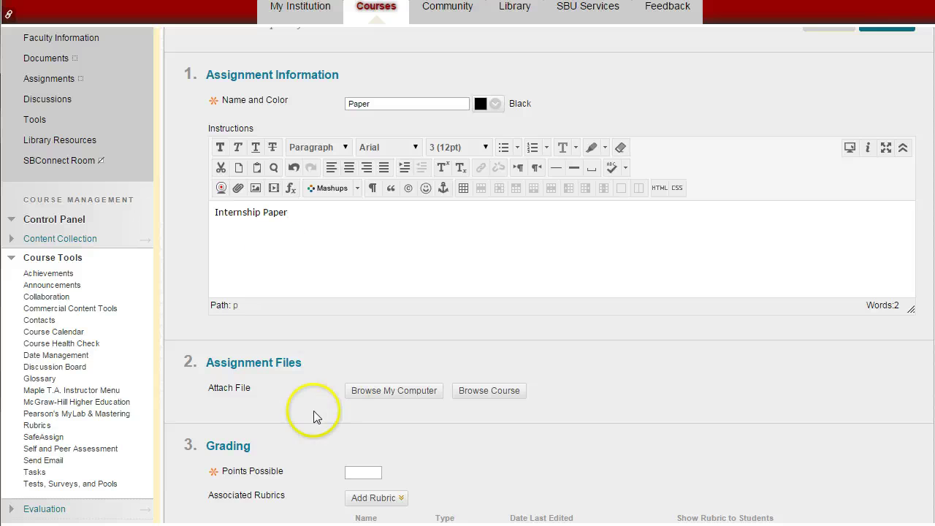
- Set the assignment's points possible to 100
scroll(321, 424, down, 1)
click(355, 403)
text(100)
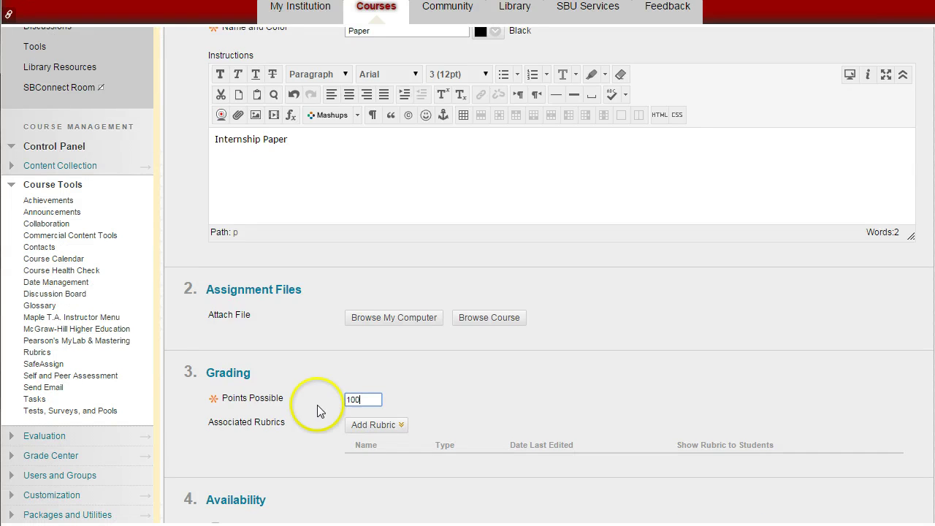
- Turn on the assignment's due date and set it to 02/26/2015 at 11:59 PM
scroll(296, 401, down, 4)
scroll(298, 350, down, 2)
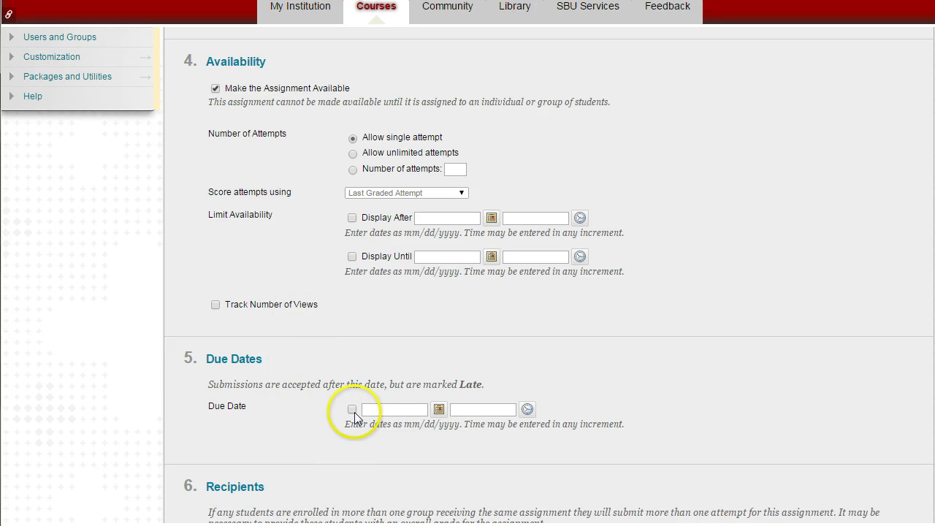
click(351, 409)
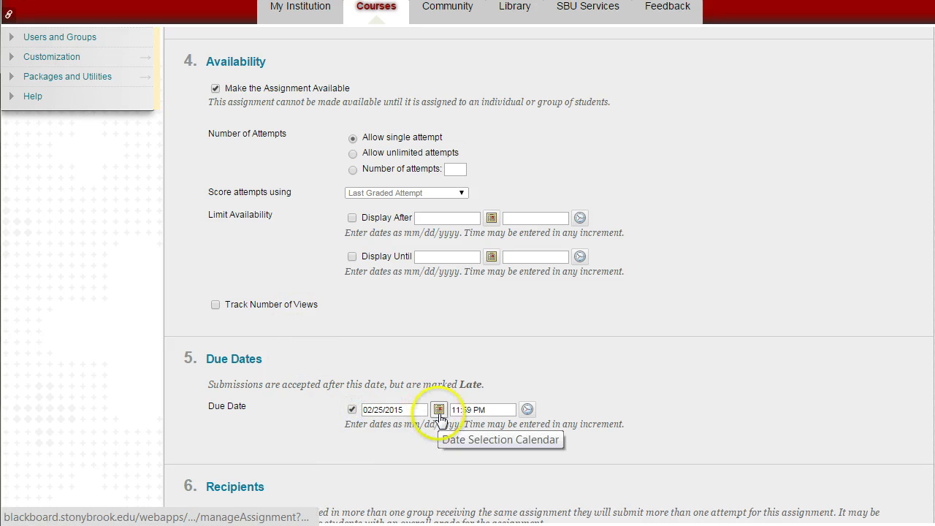
scroll(452, 365, down, 1)
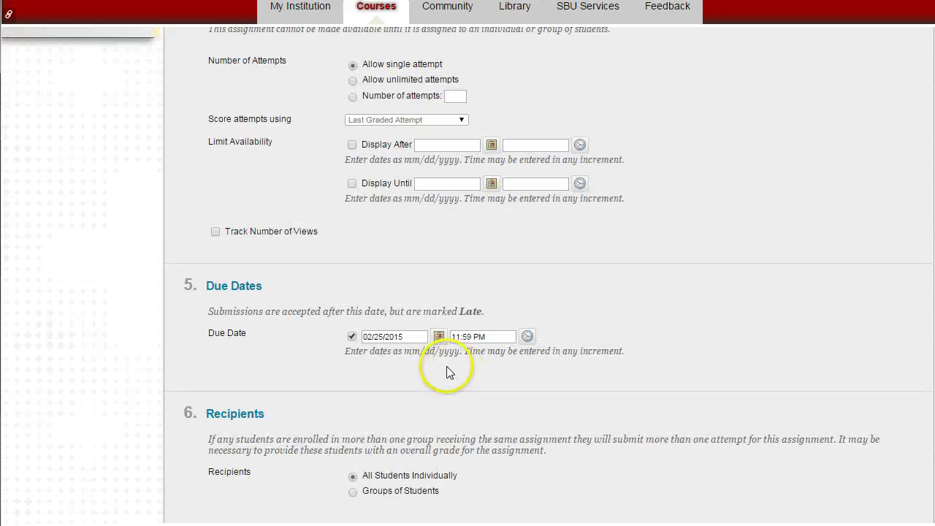
click(438, 337)
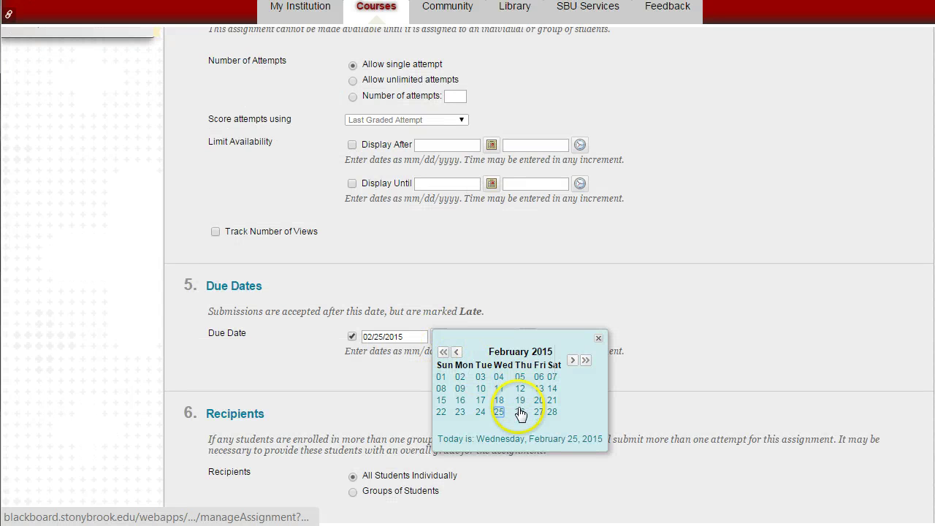
click(519, 411)
scroll(278, 368, down, 1)
- Extend the assignment's instructions to read "Internship Paper - this is just an example"
scroll(279, 365, up, 8)
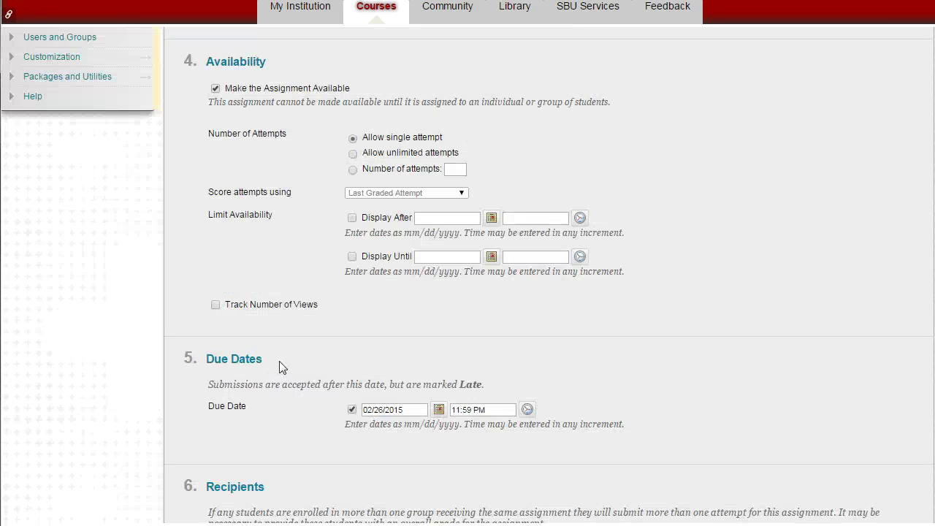
click(309, 138)
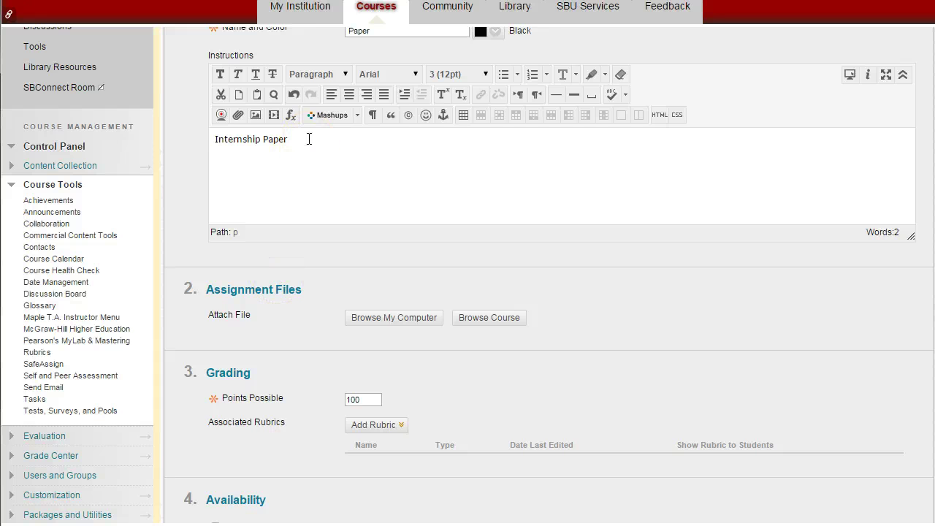
text(- this is justn an)
key(BackSpace)
key(BackSpace)
key(BackSpace)
key(BackSpace)
text(an example)
click(325, 194)
- Review the remaining availability, due date and recipient settings and submit the Paper assignment
scroll(317, 305, down, 6)
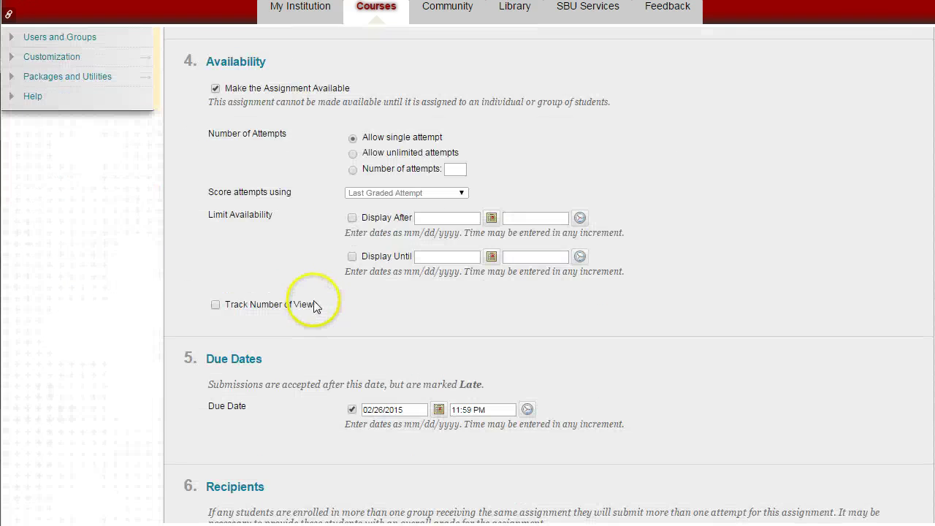
scroll(315, 305, down, 3)
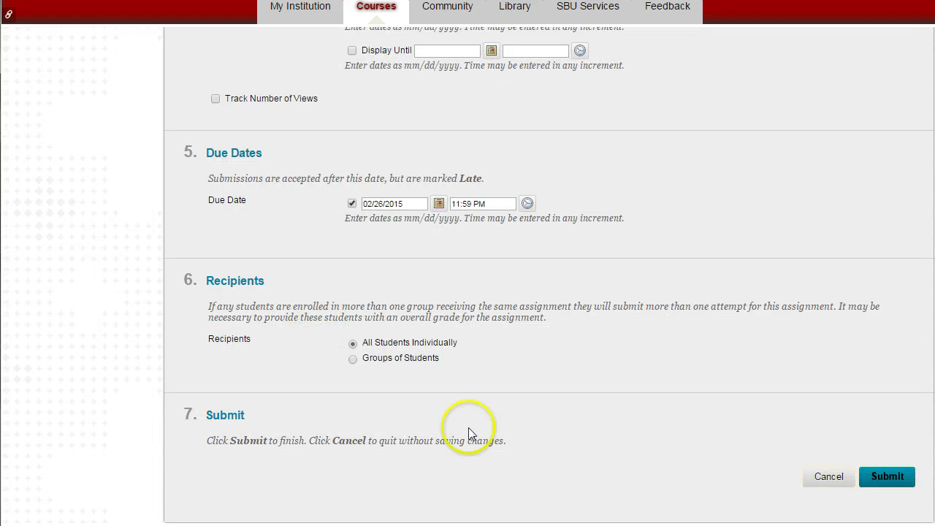
click(877, 478)
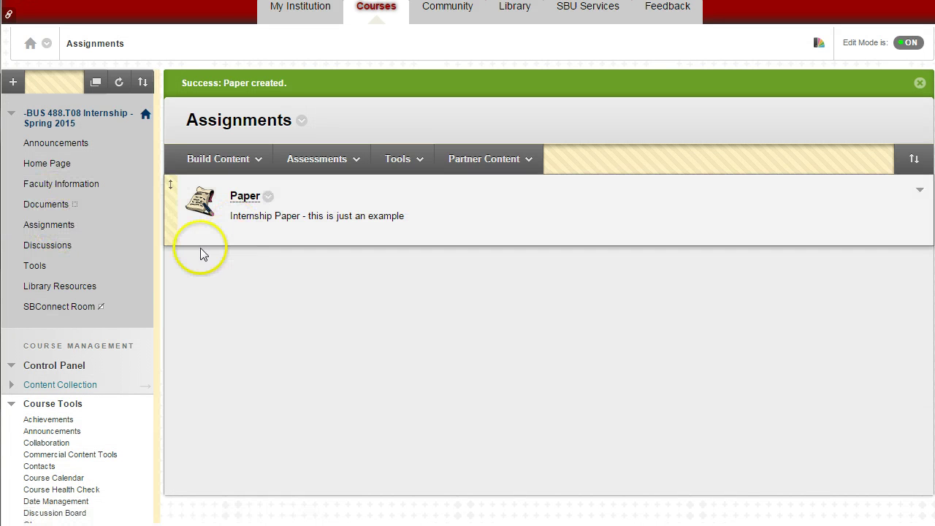
- Open the course calendar and look over the February 2015 entries and the list of calendars
scroll(168, 380, down, 1)
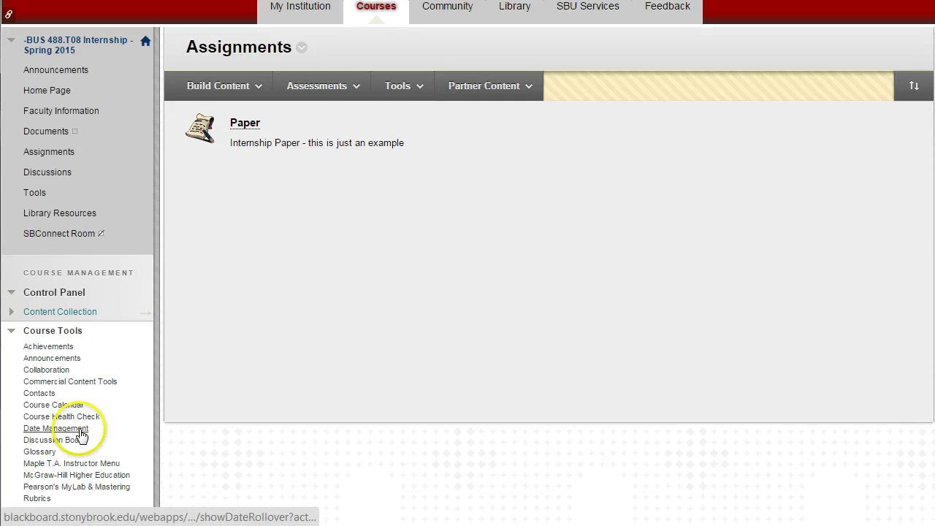
click(57, 406)
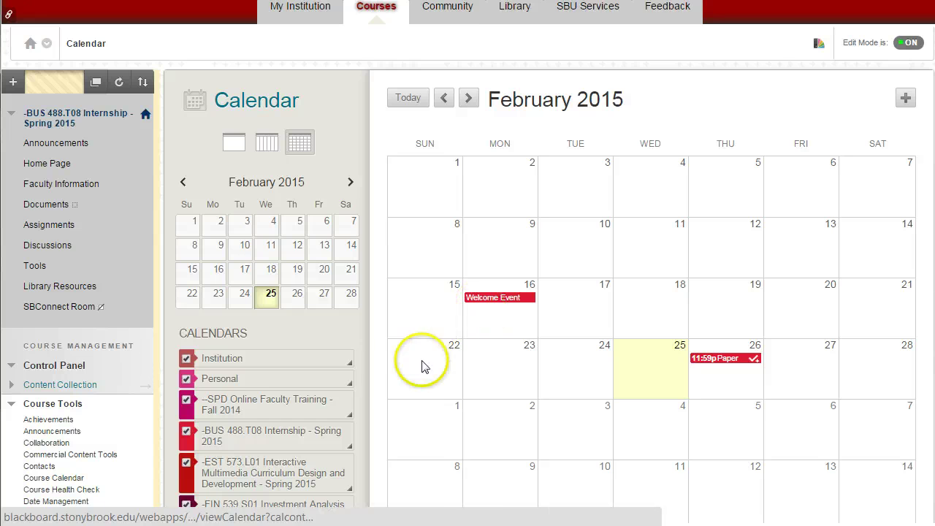
scroll(394, 365, down, 1)
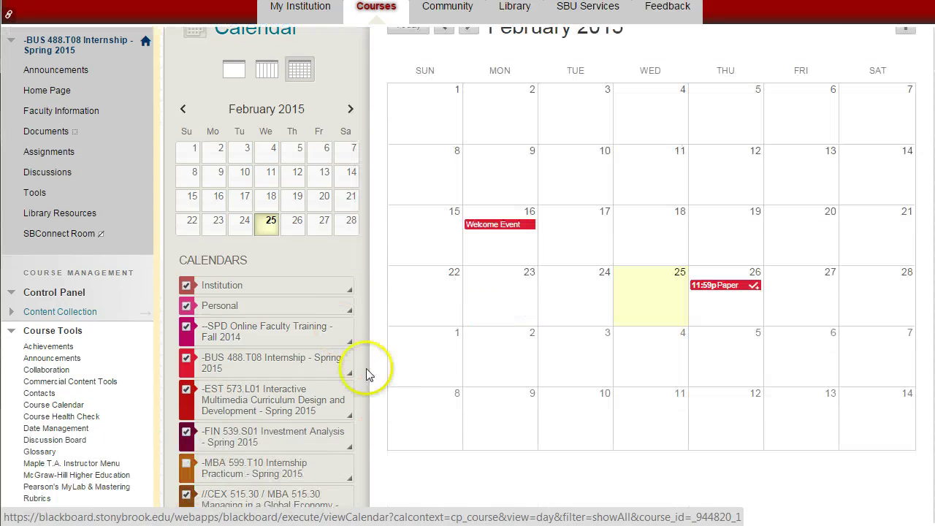
- Toggle the FIN 539.S01 Investment Analysis calendar, view its colour choices and leave it hidden
click(187, 285)
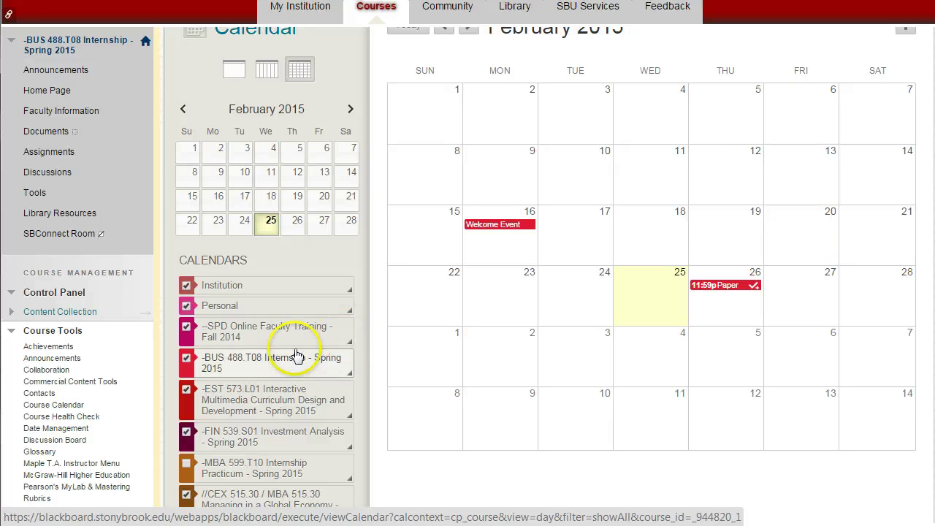
click(284, 441)
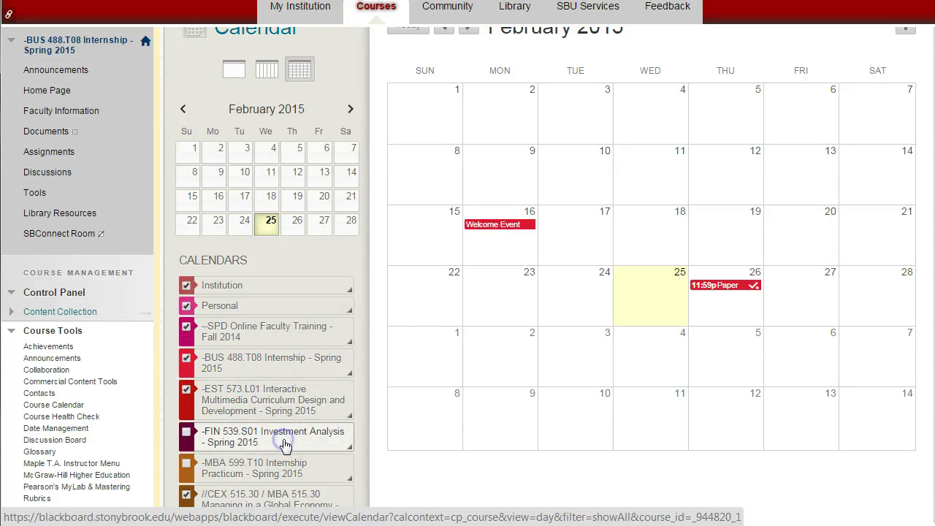
click(319, 438)
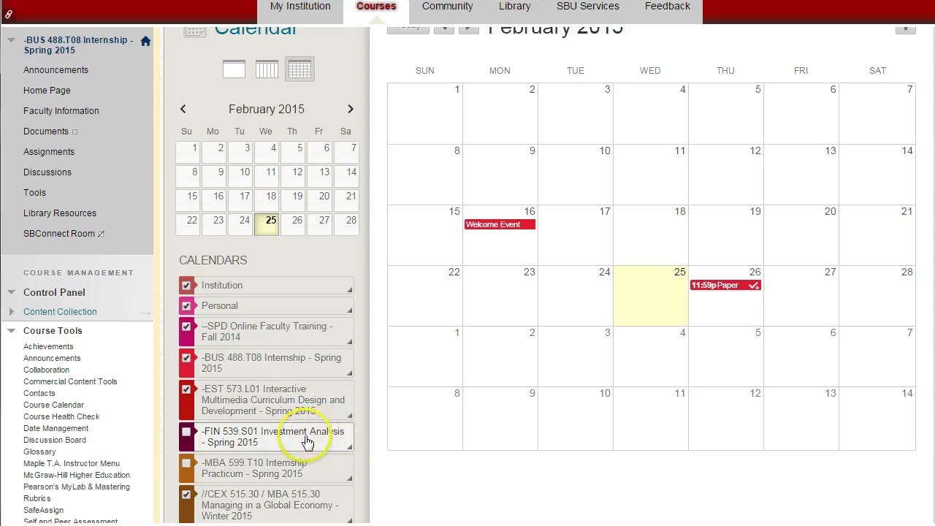
click(350, 446)
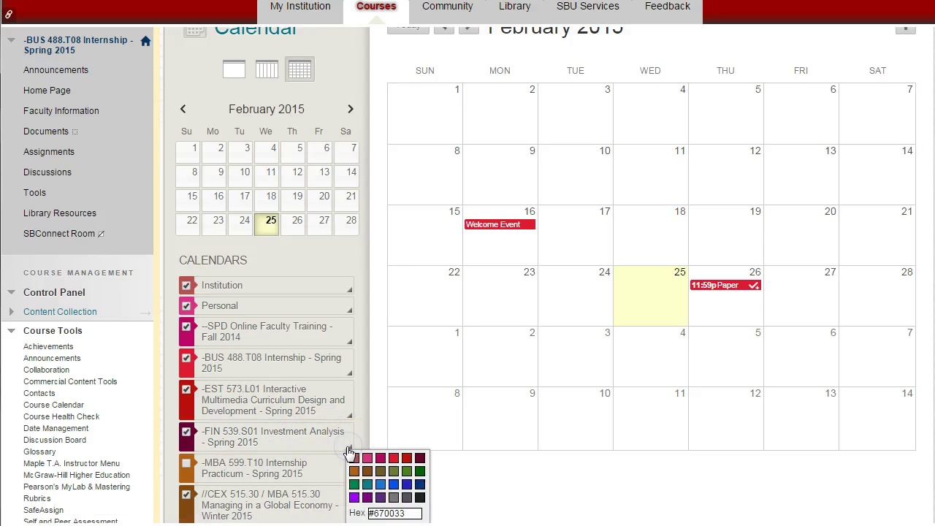
click(321, 438)
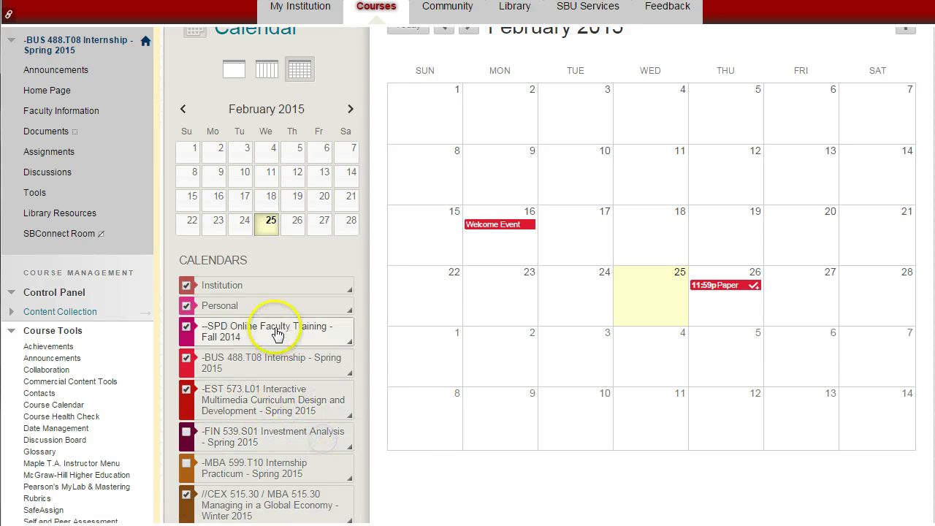
- Change the colour of the BUS 488.T08 Internship - Spring 2015 calendar to blue
click(350, 374)
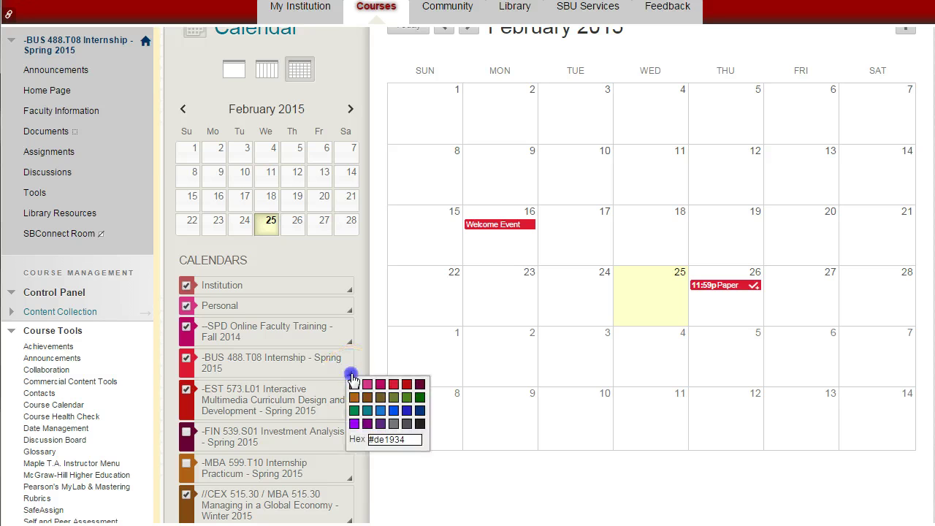
click(381, 411)
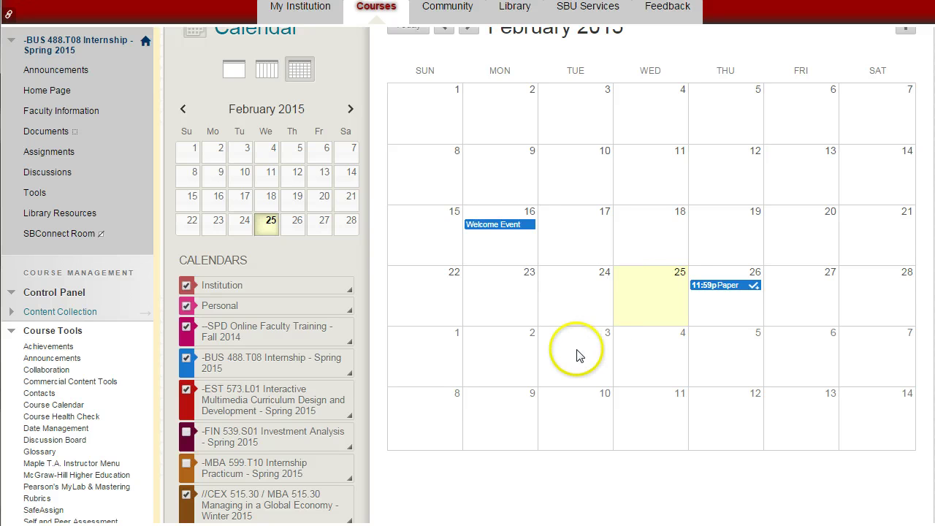
- Return to the start of the calendar page and switch to the module schedule document in Word
scroll(550, 341, up, 2)
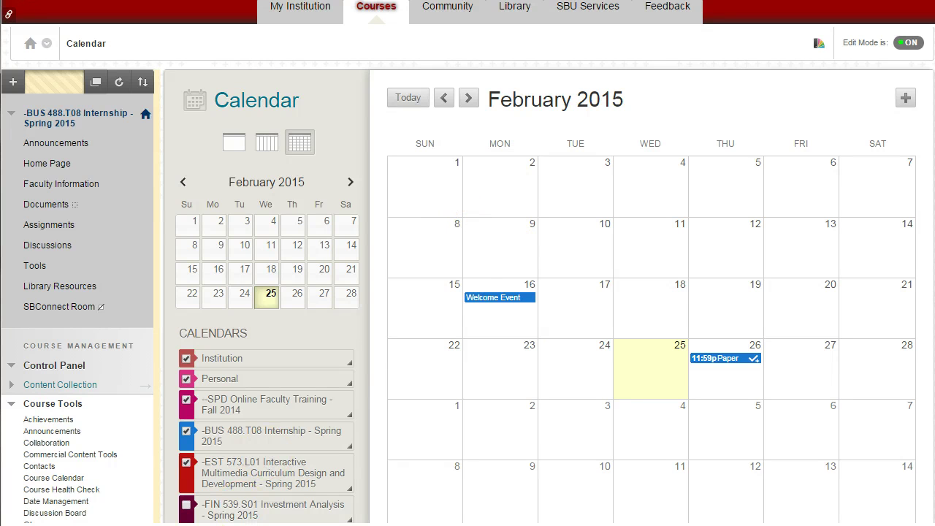
click(87, 467)
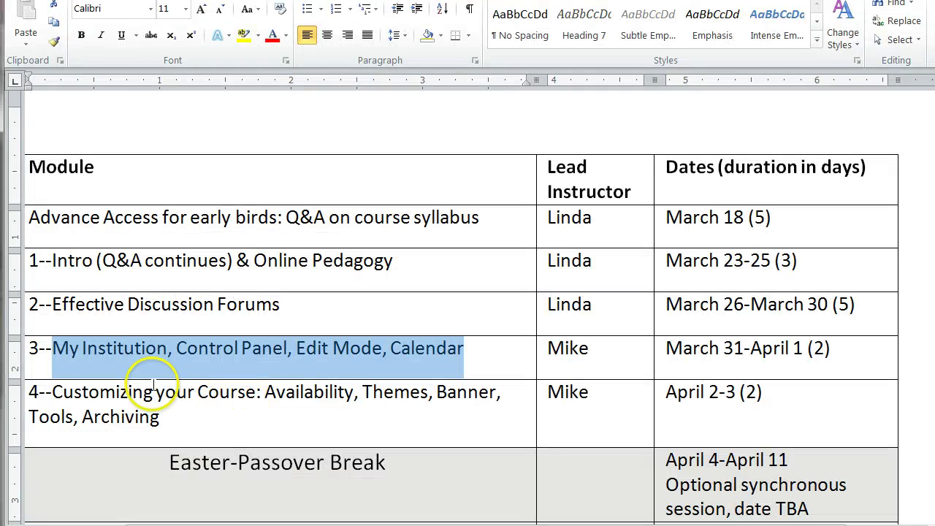